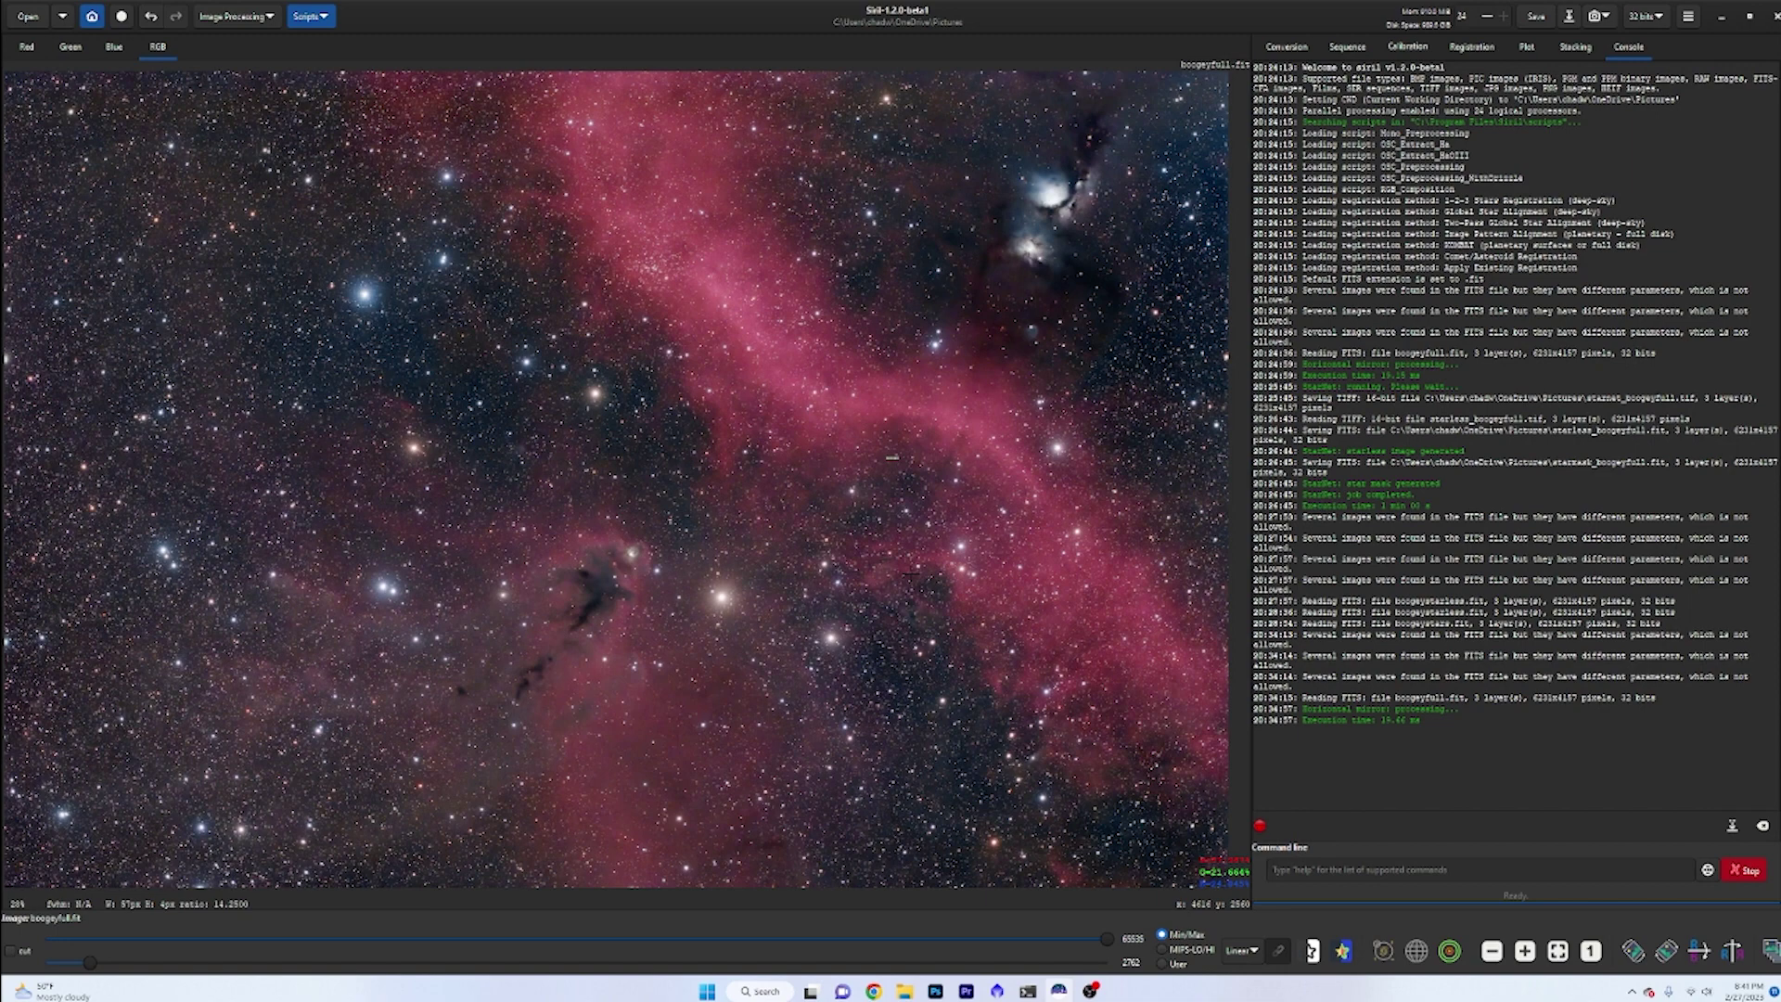
# - Open StarNet Star Removal from Star Processing, then go back to the Star Processing menu
pyautogui.click(245, 16)
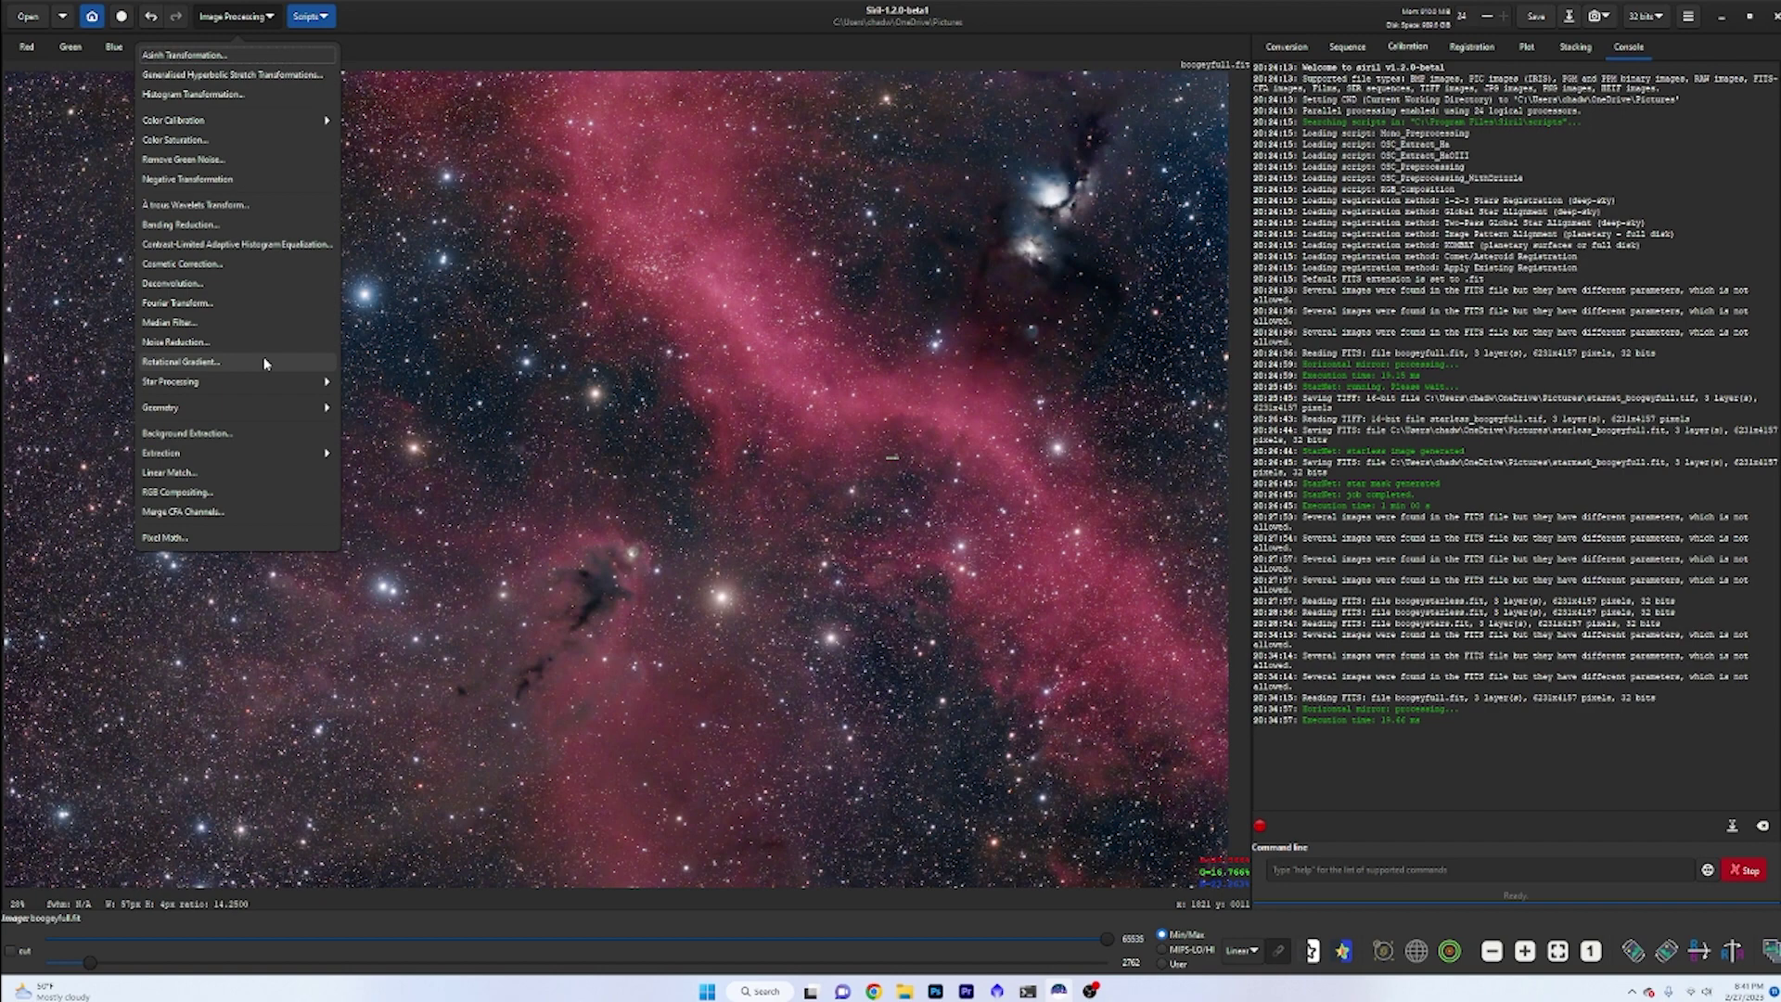
pyautogui.click(257, 382)
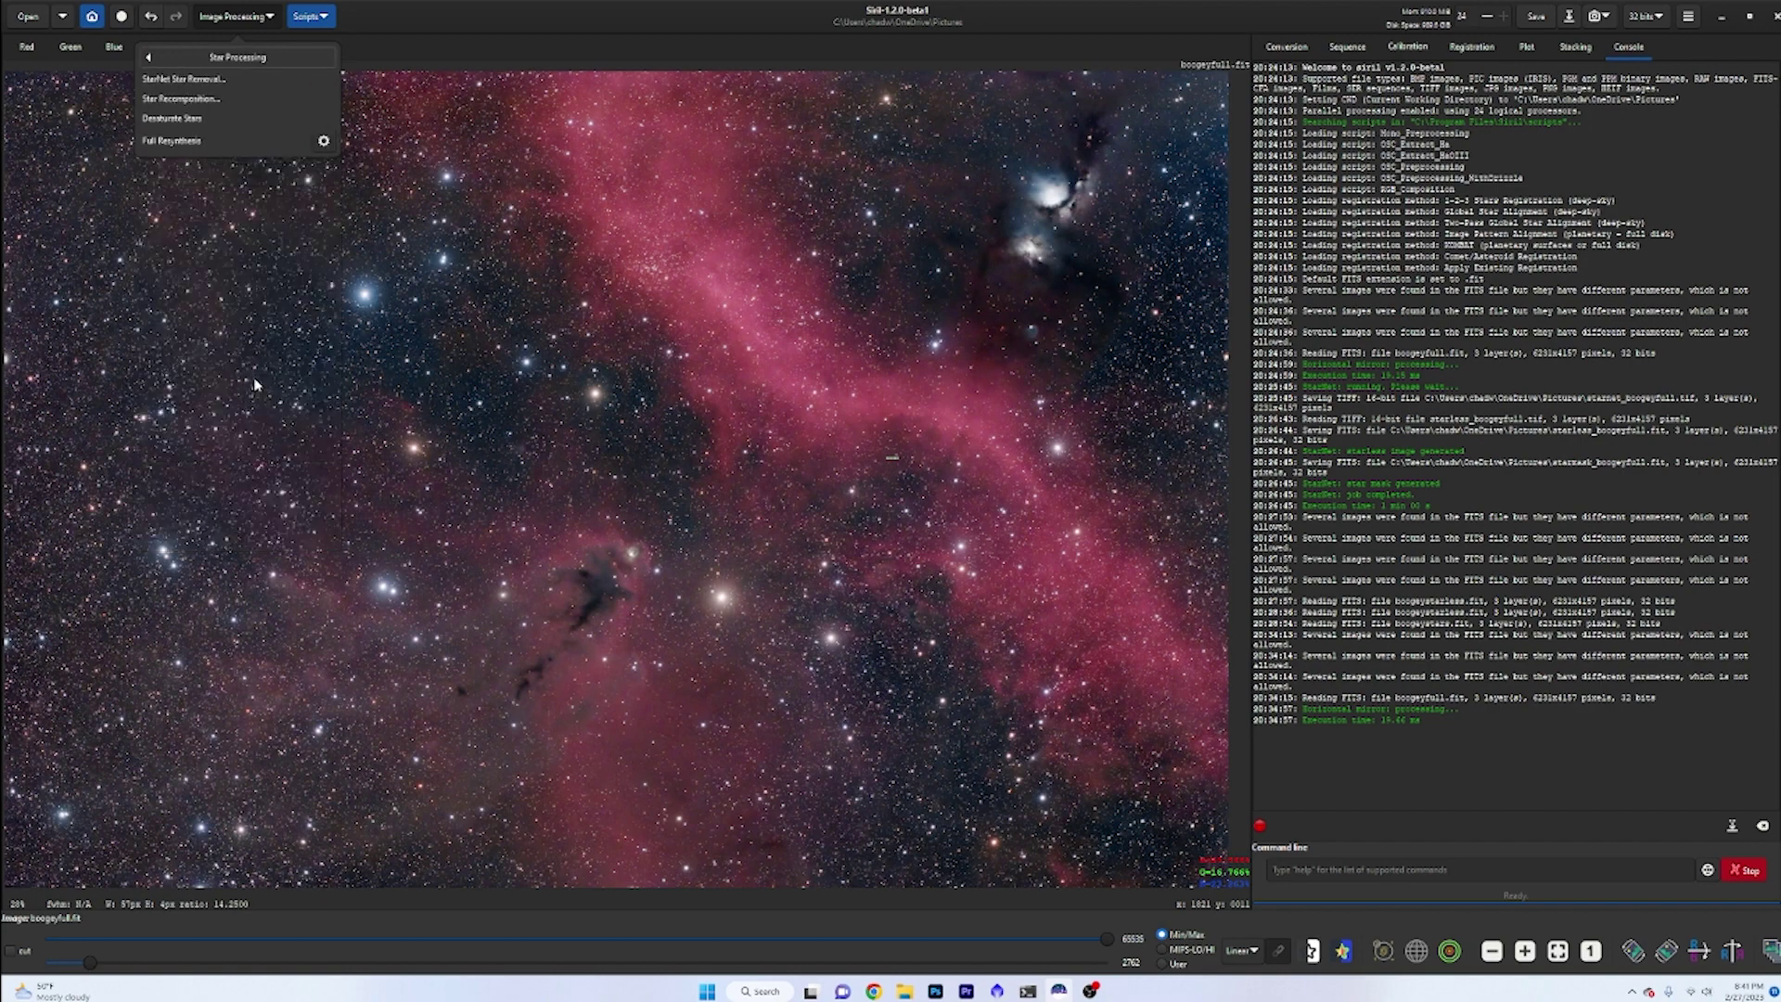
pyautogui.click(226, 87)
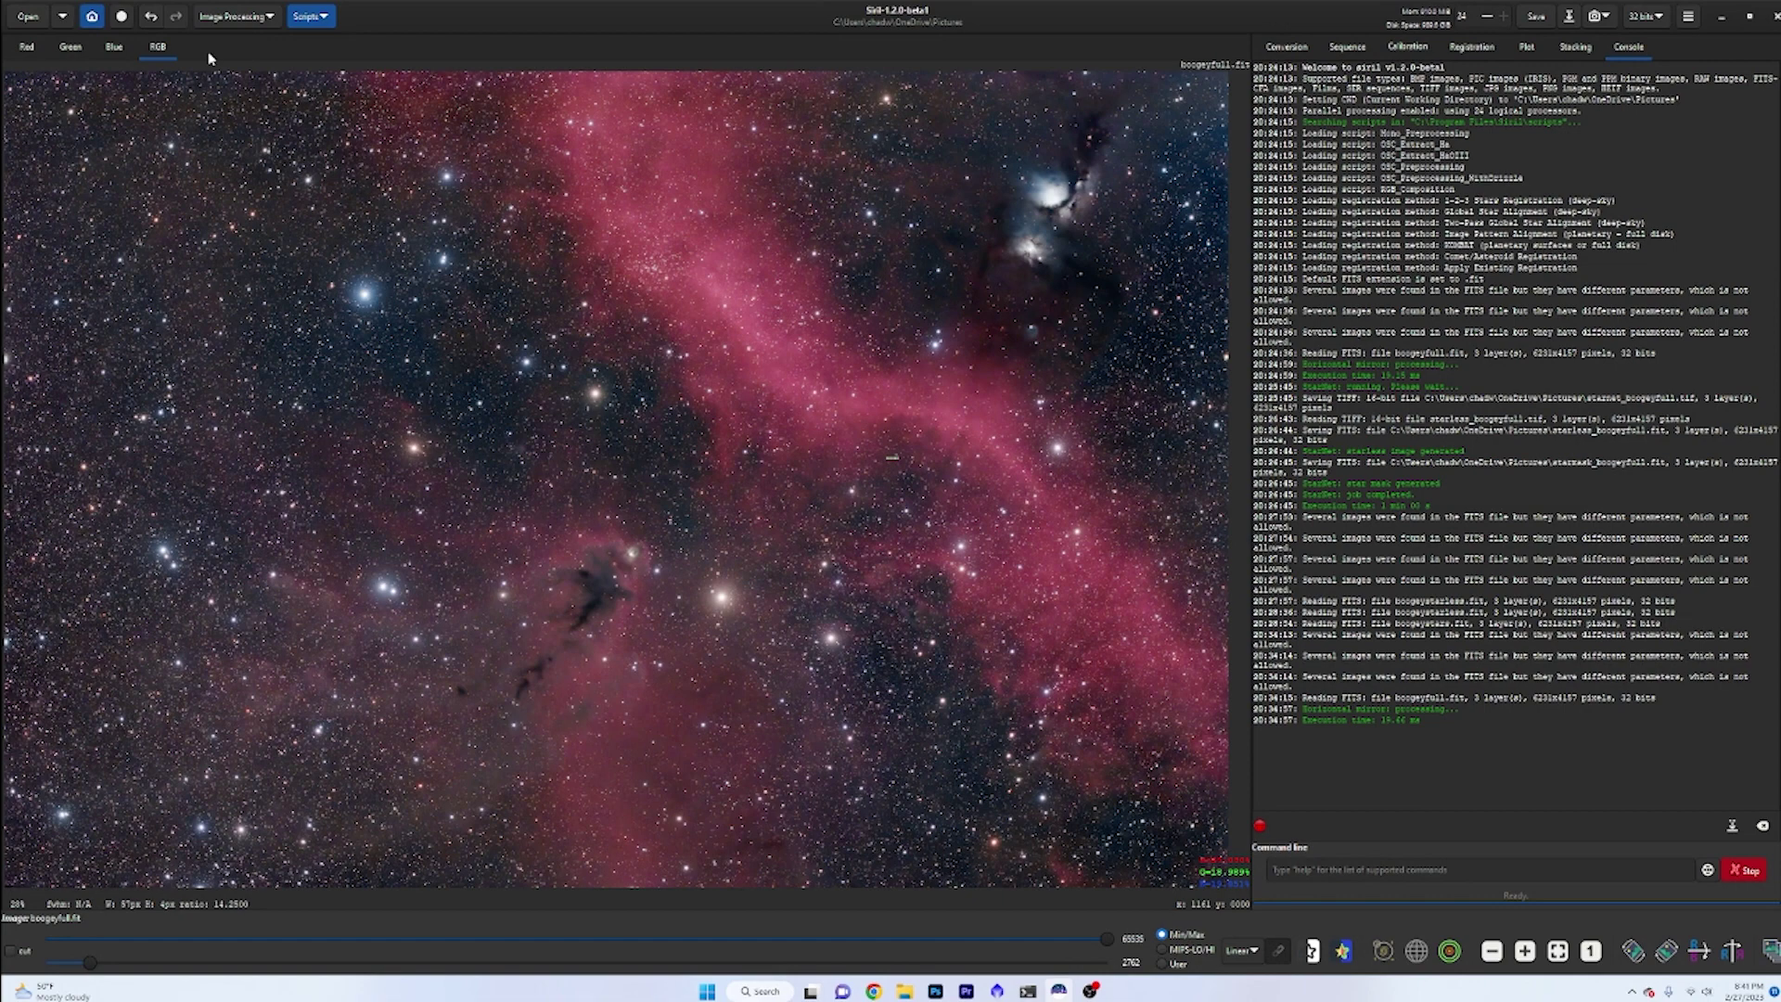
pyautogui.click(261, 18)
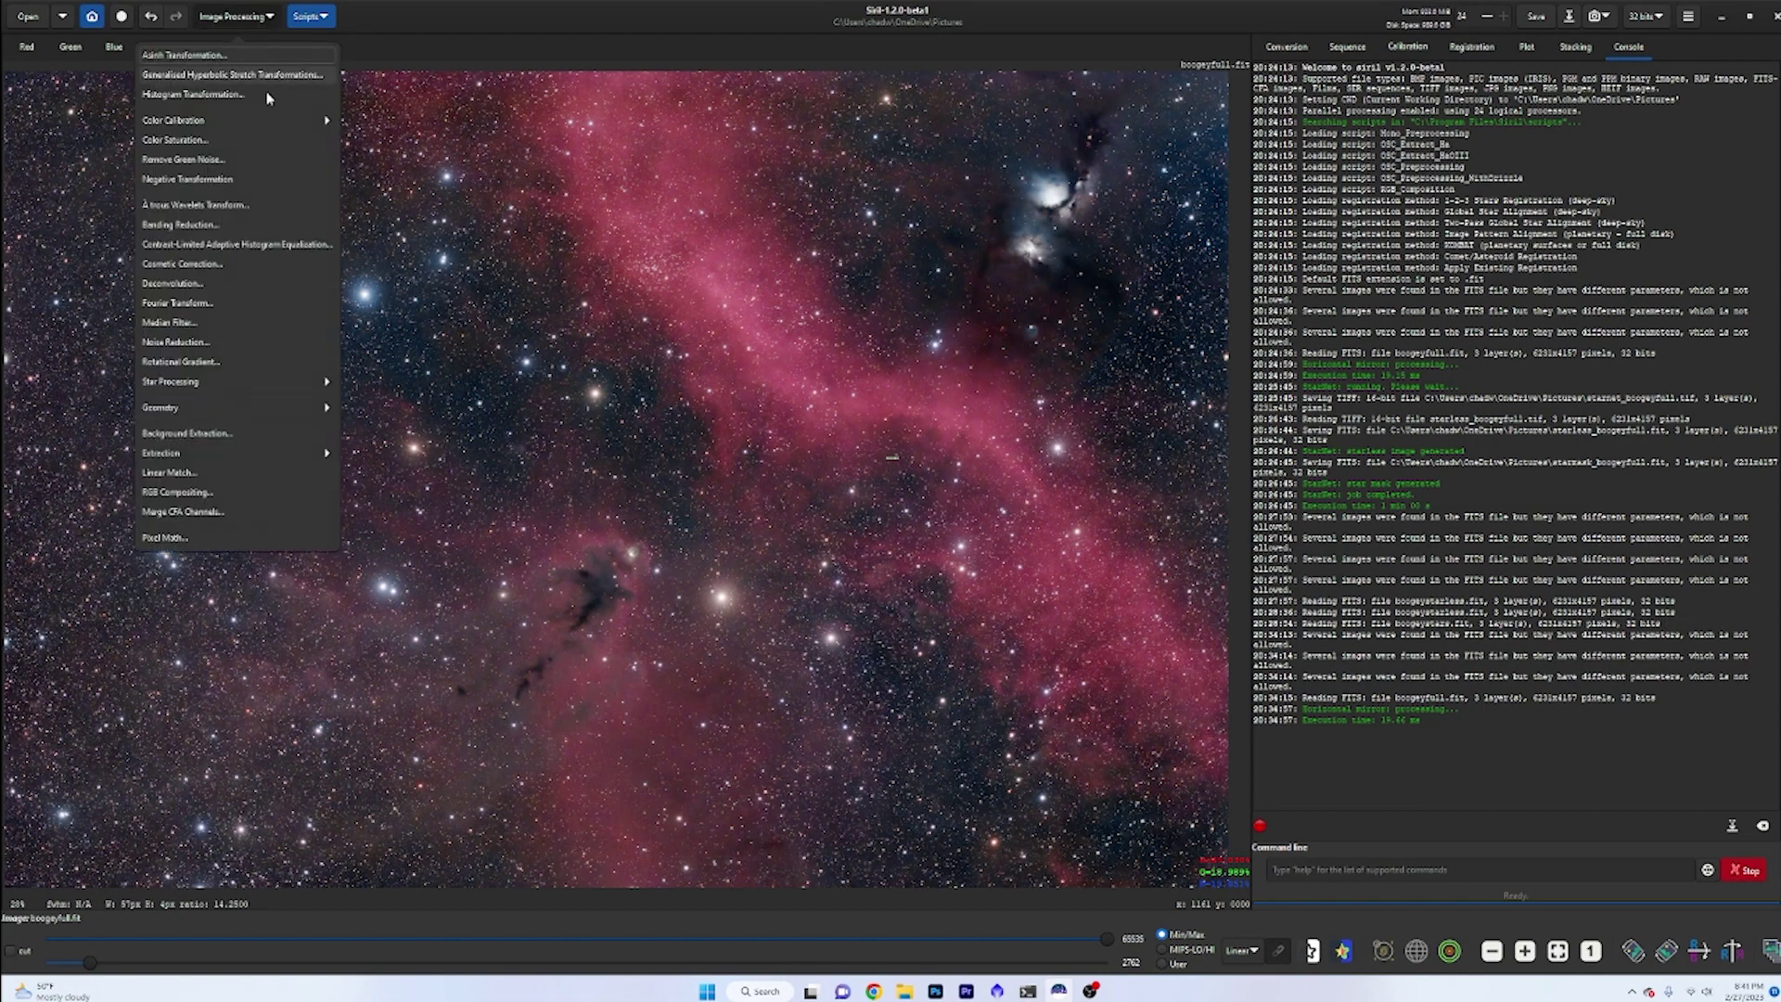
pyautogui.click(295, 382)
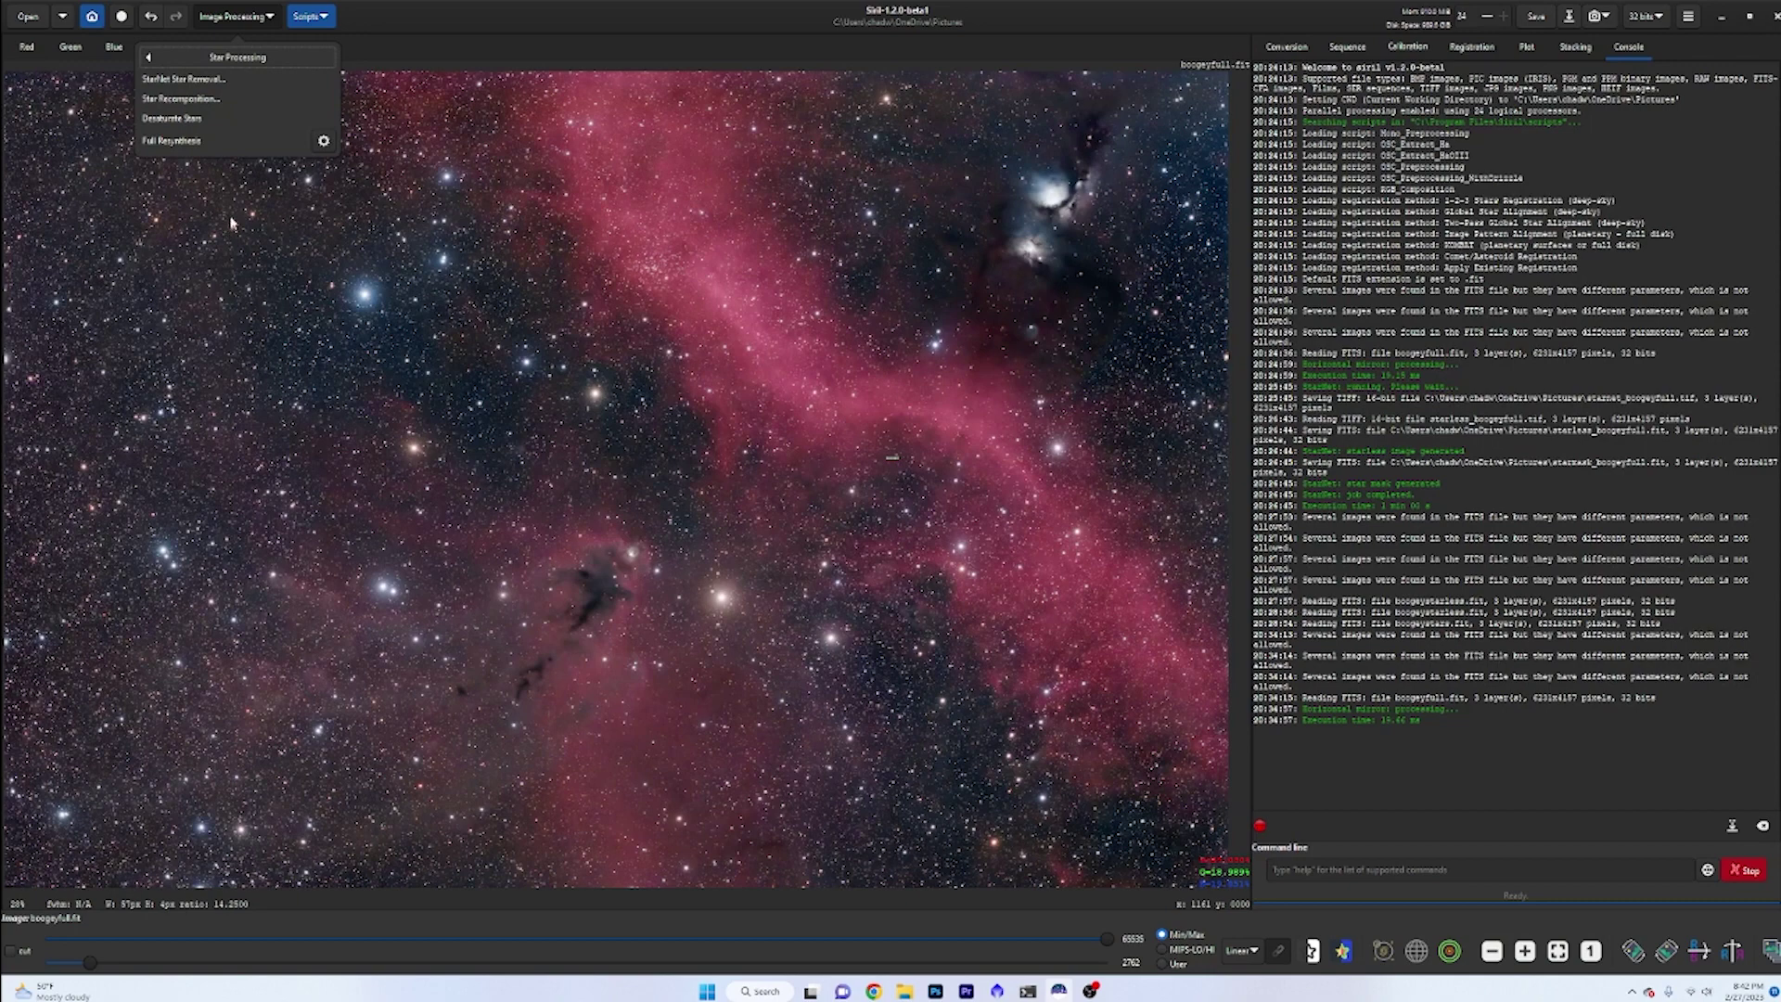
# - Open Star Recomposition and load C:\REDCATand2600\BOOGEY\mas\master\boogeystarless.fit as the background
pyautogui.click(233, 100)
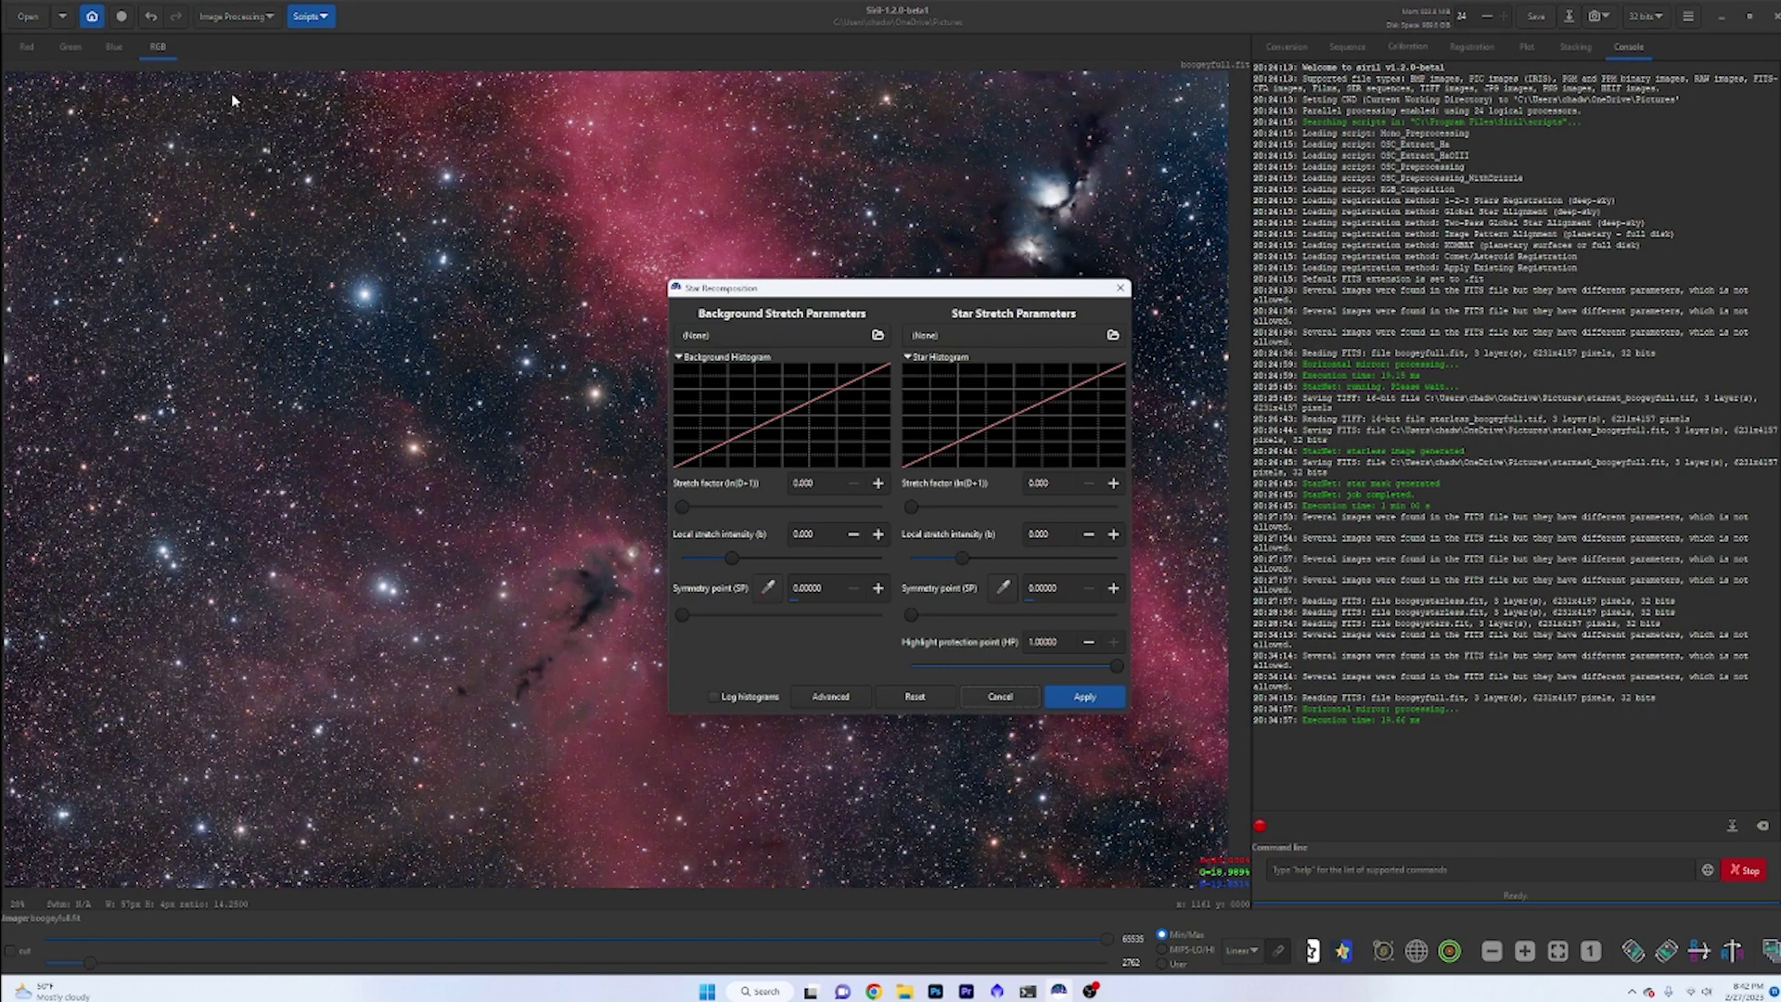
pyautogui.click(872, 340)
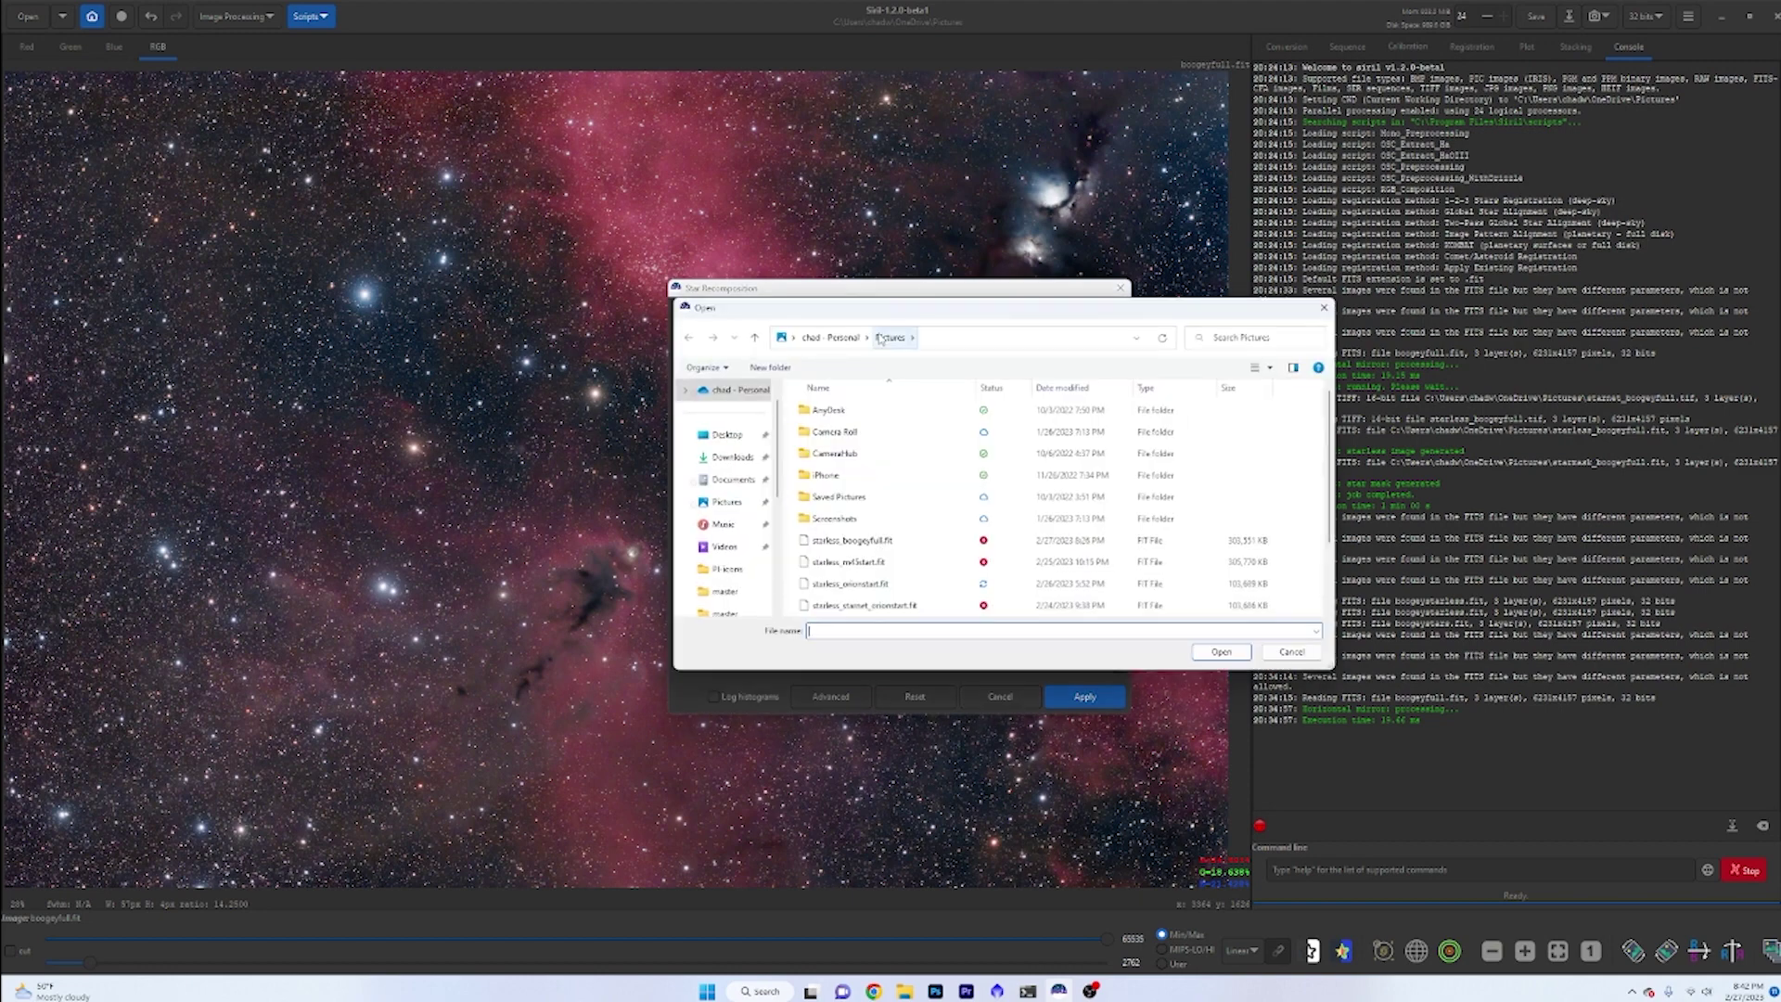
pyautogui.scroll(-5, 756, 536)
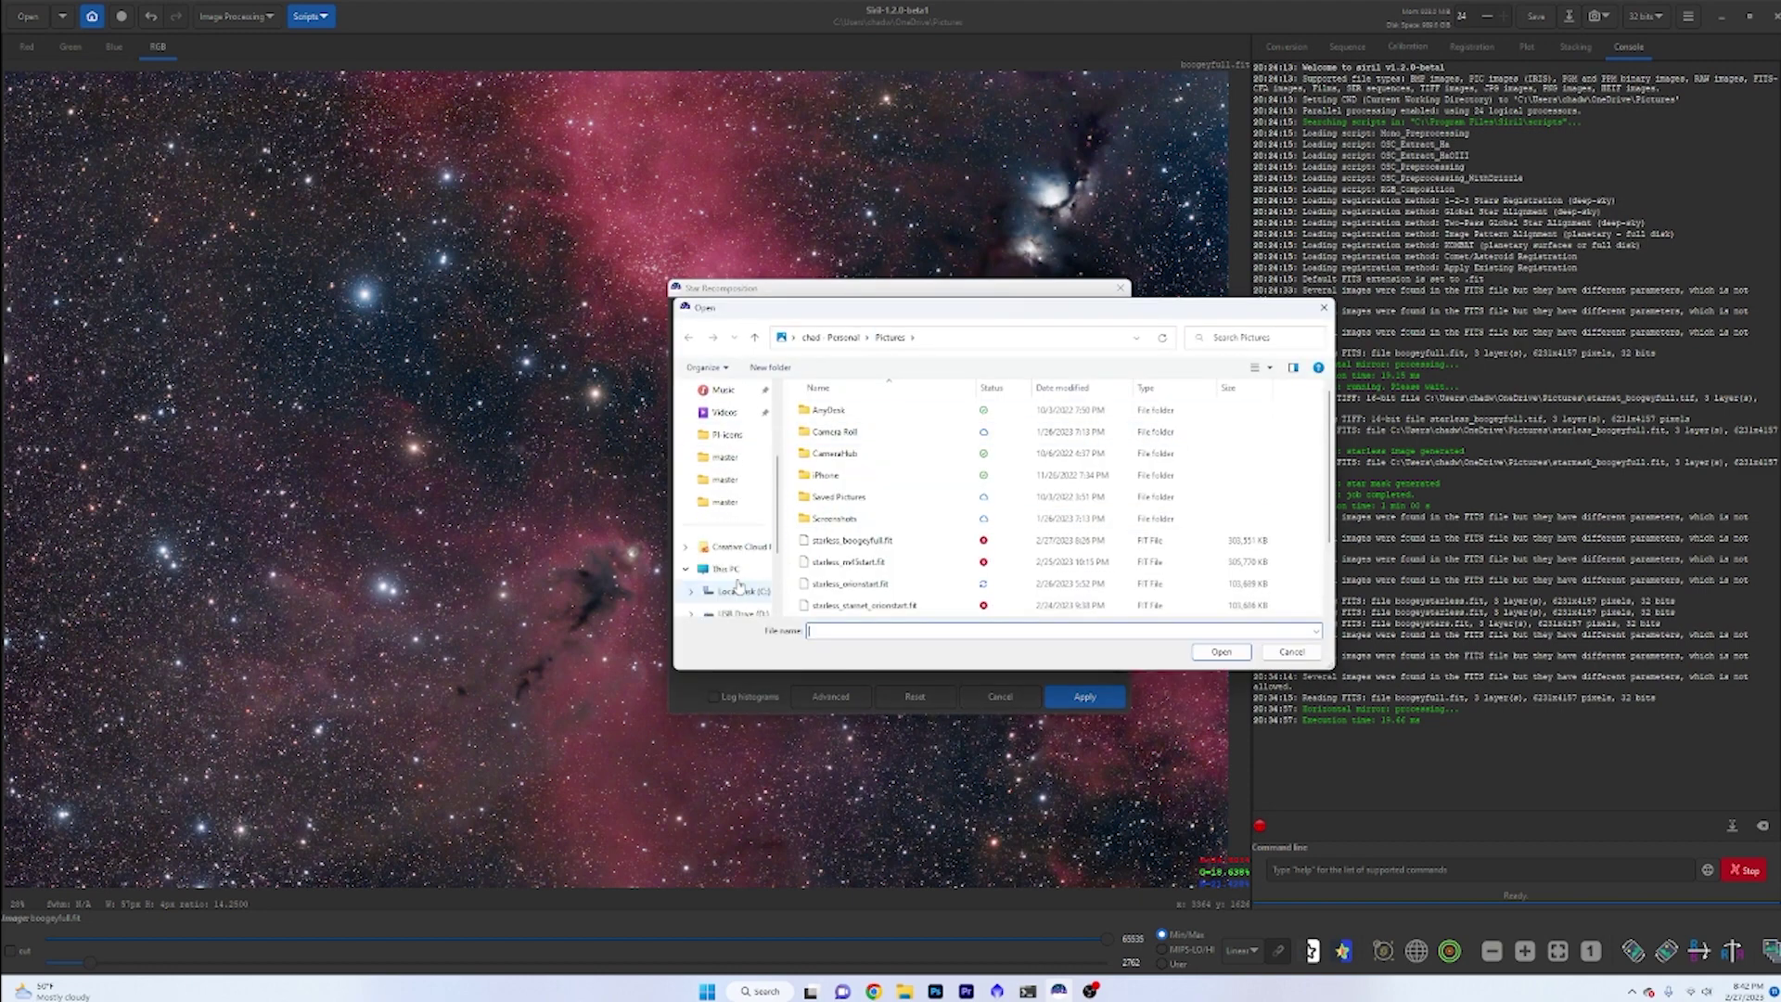
pyautogui.click(742, 526)
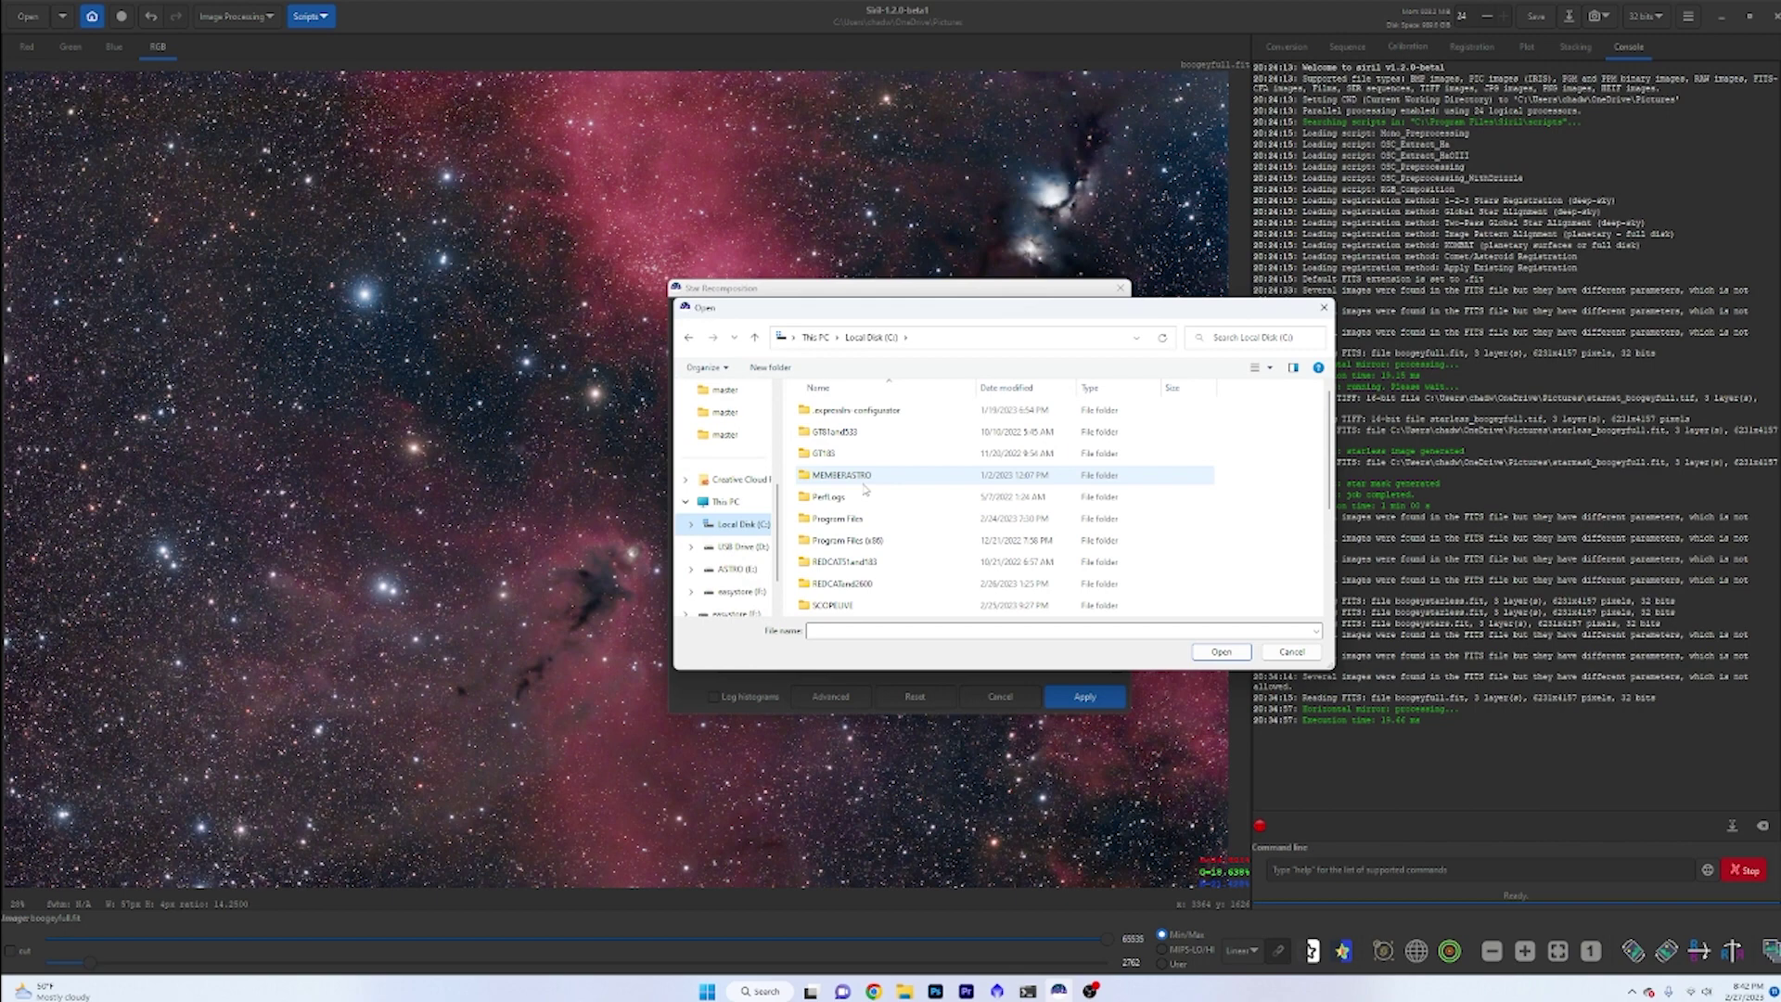
pyautogui.doubleClick(877, 584)
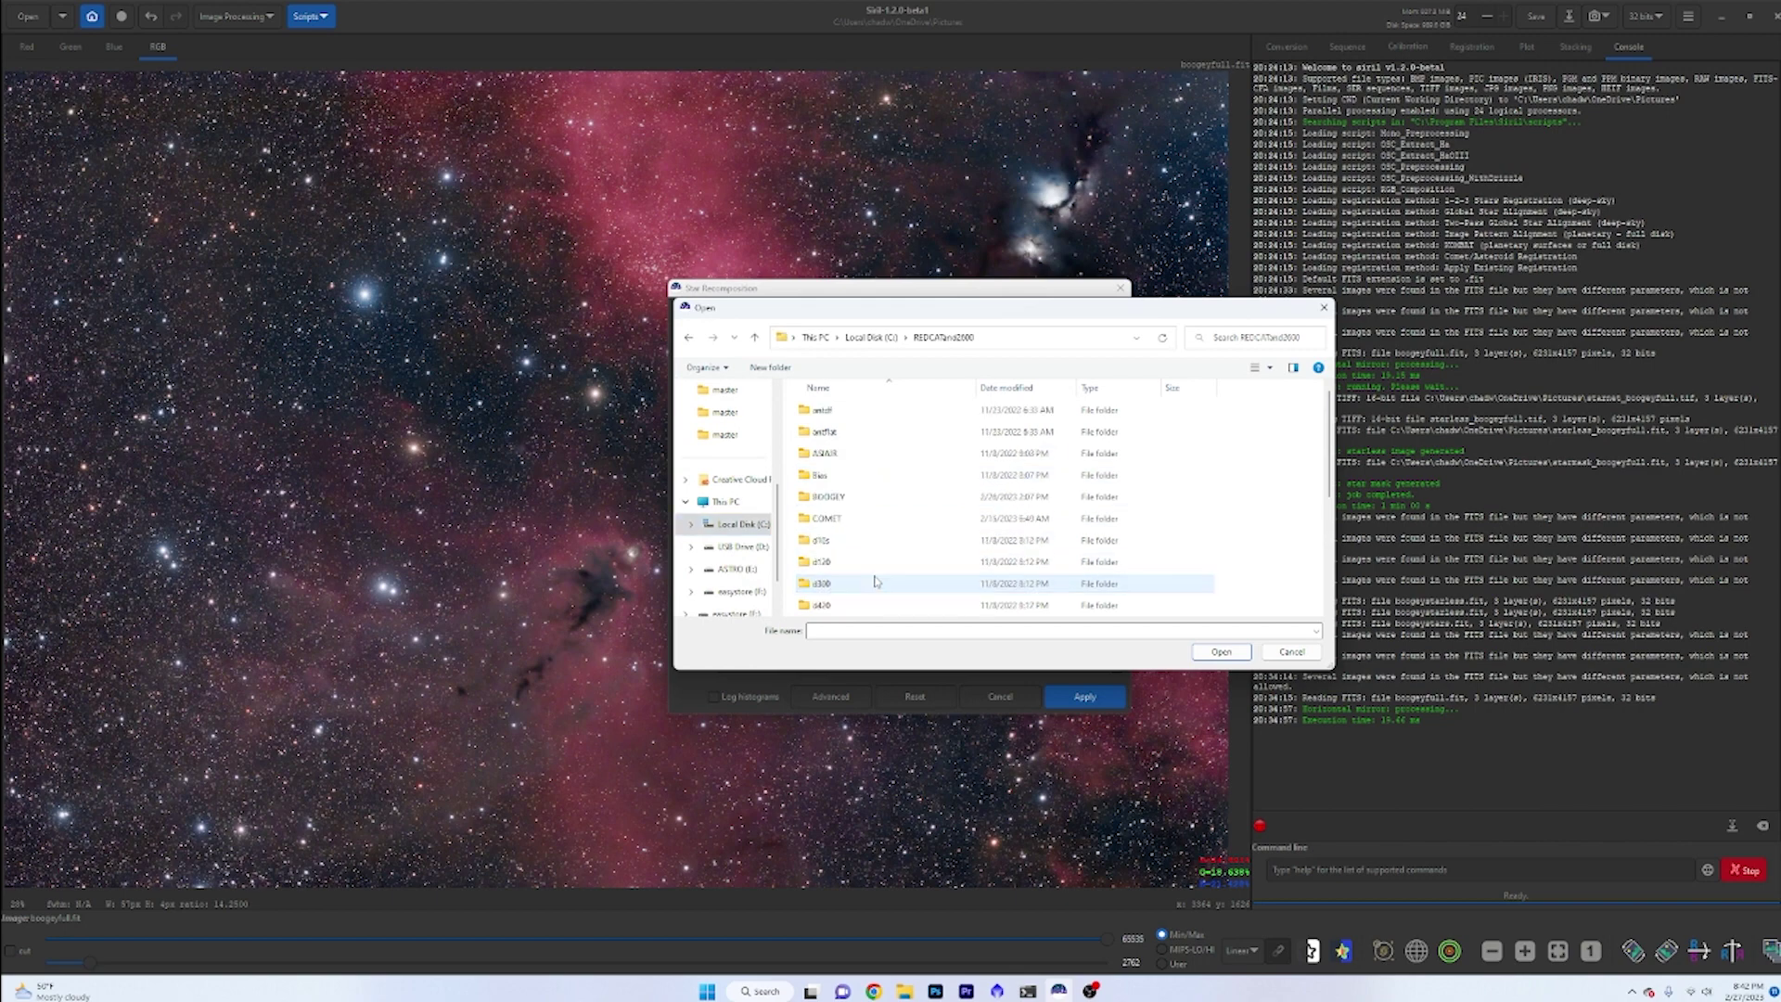
pyautogui.doubleClick(846, 498)
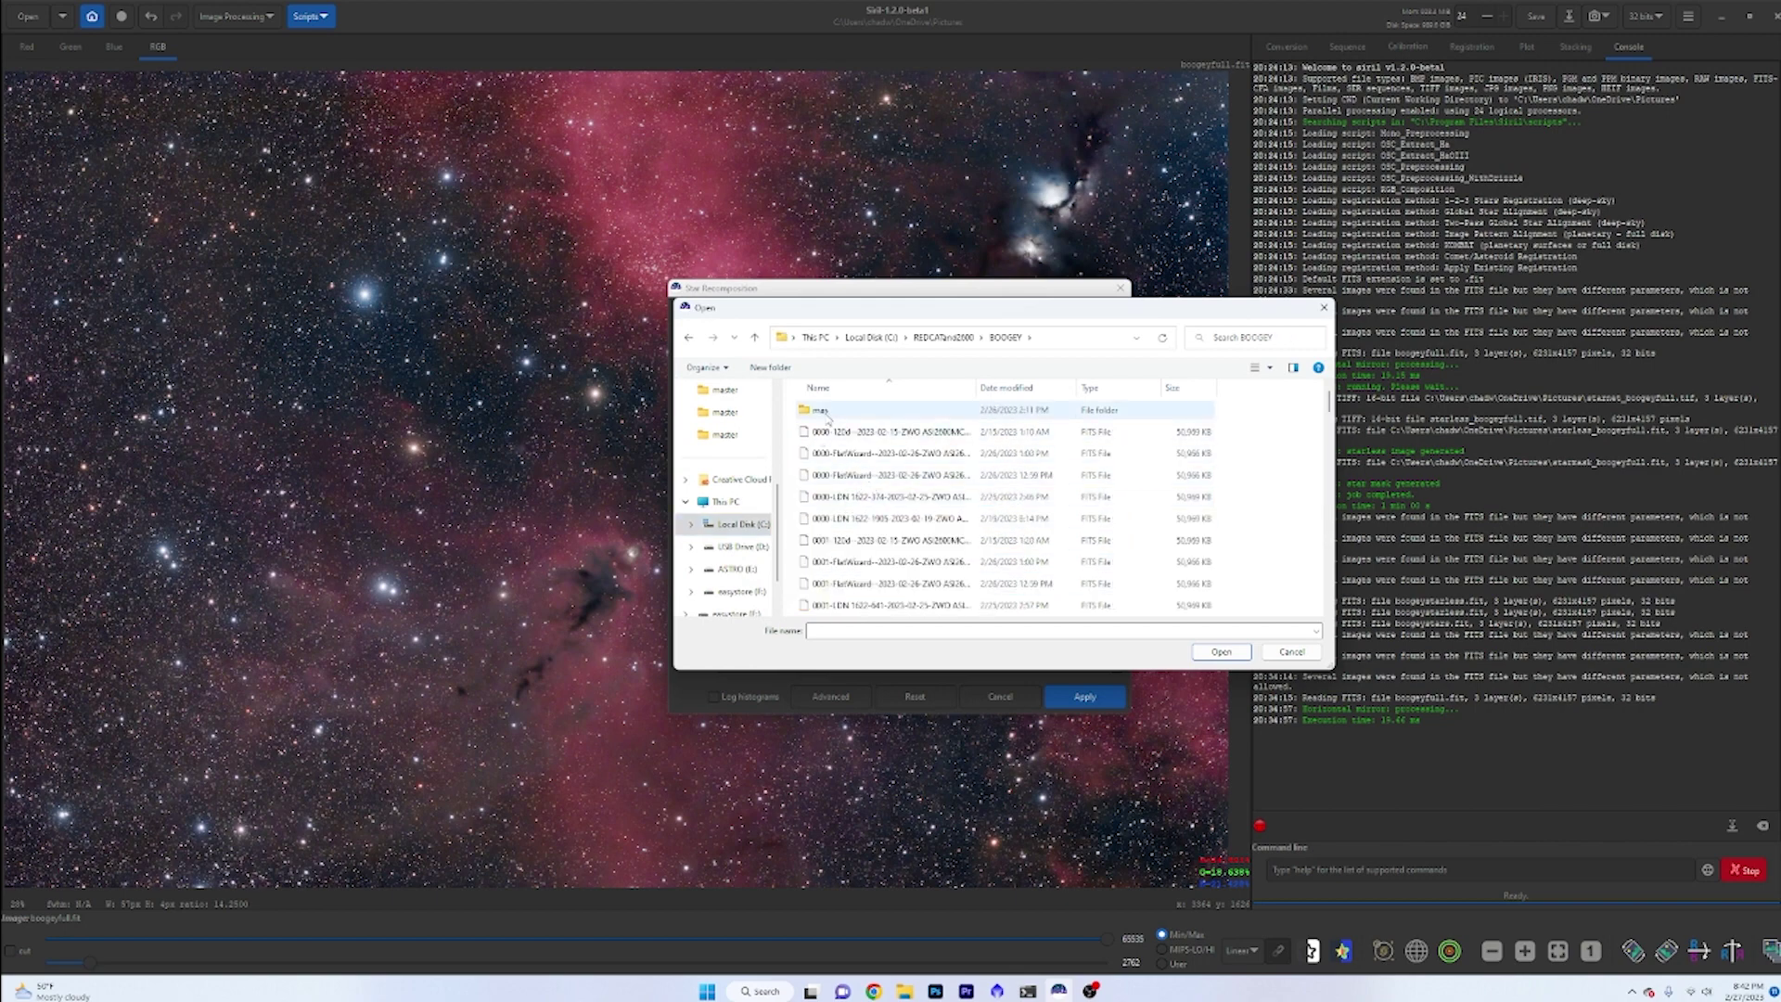
pyautogui.doubleClick(835, 410)
pyautogui.doubleClick(857, 477)
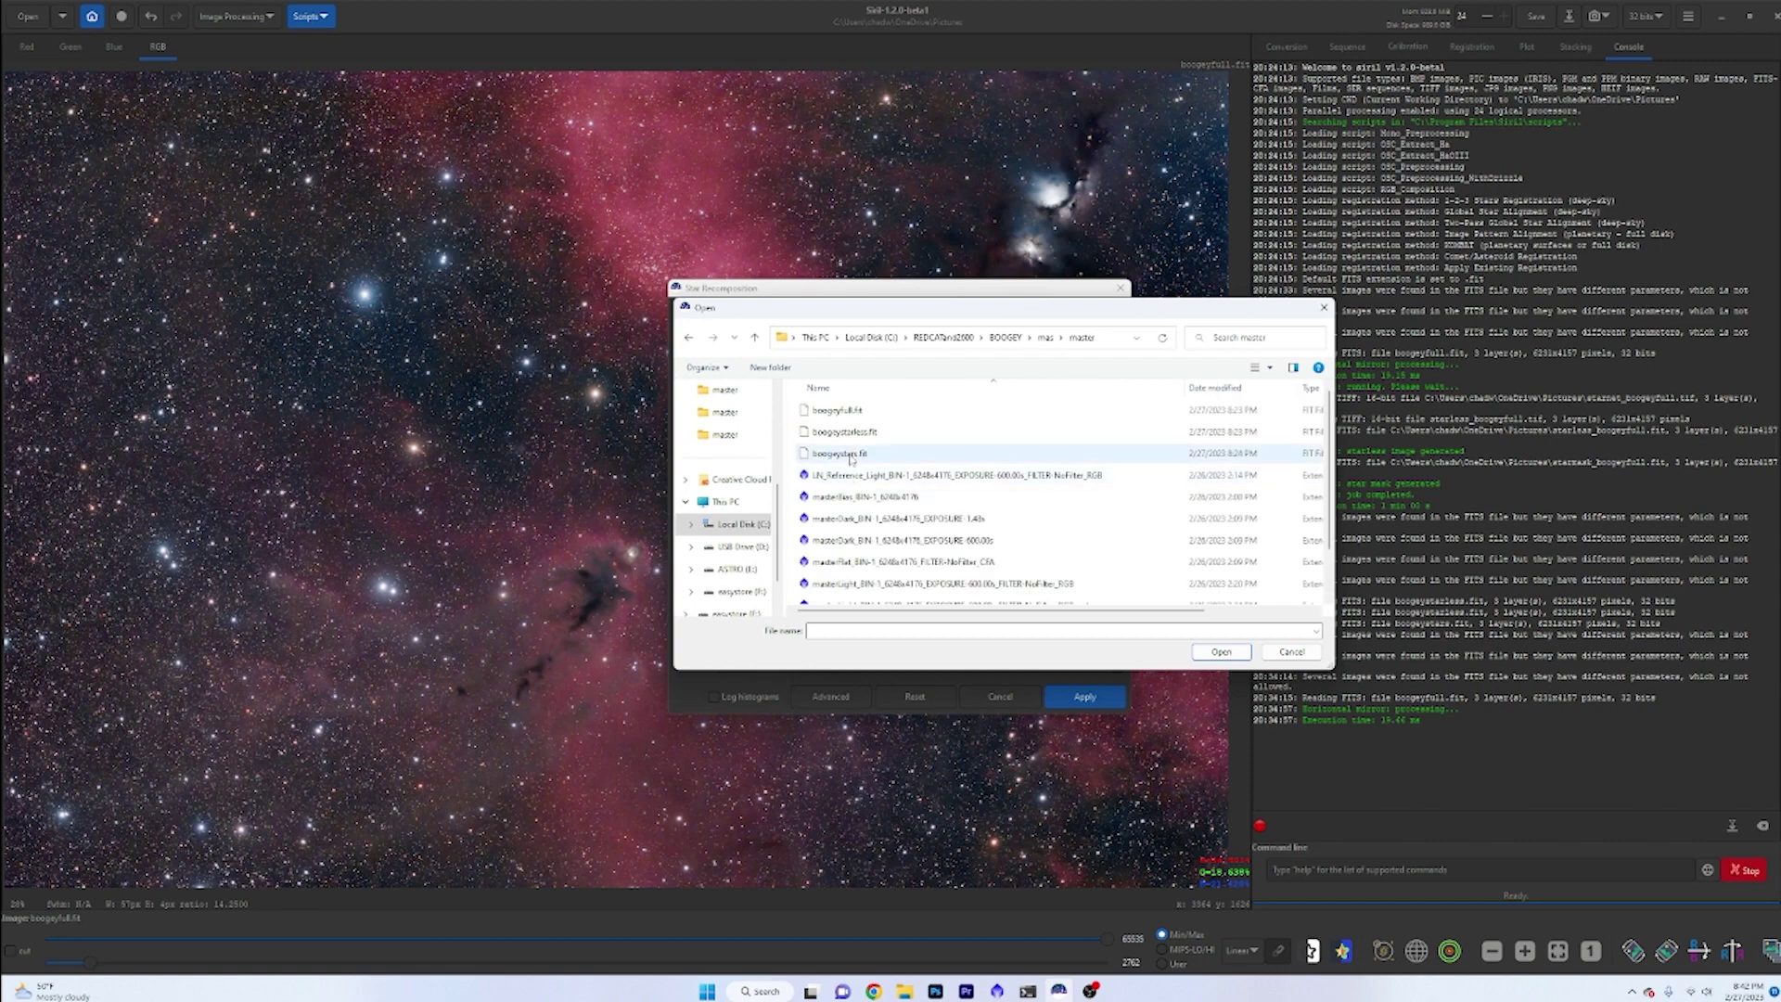
pyautogui.click(877, 433)
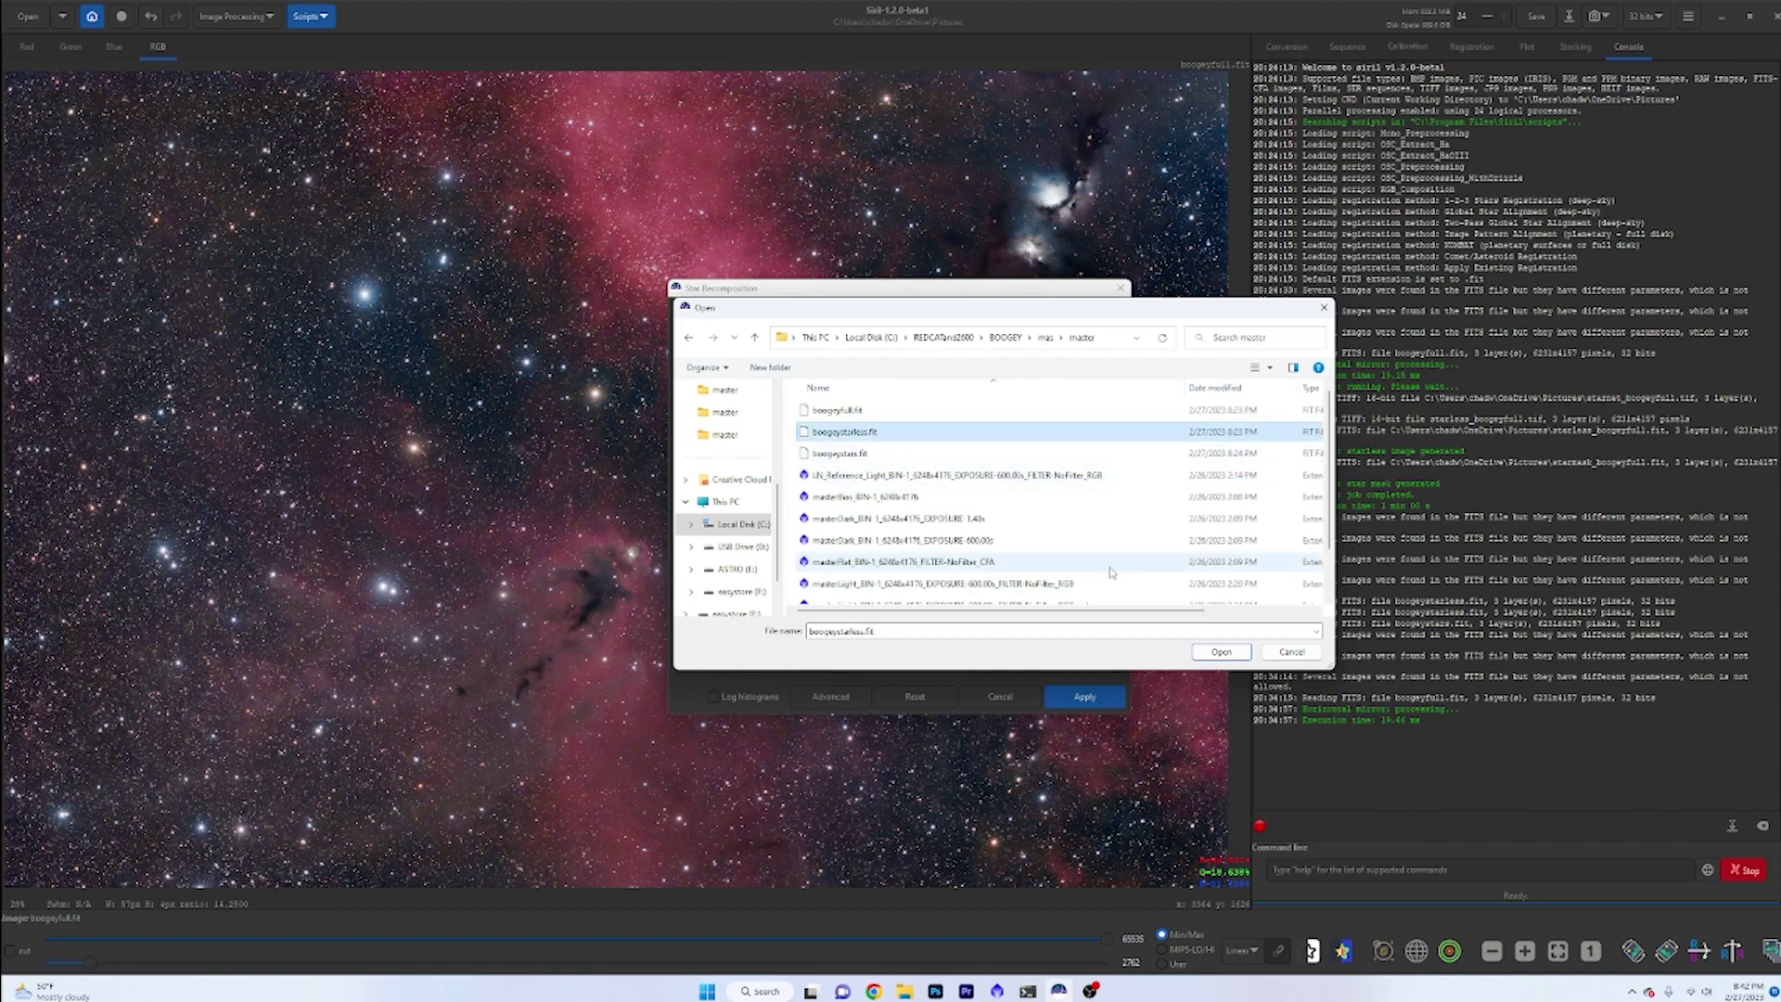
pyautogui.click(1221, 652)
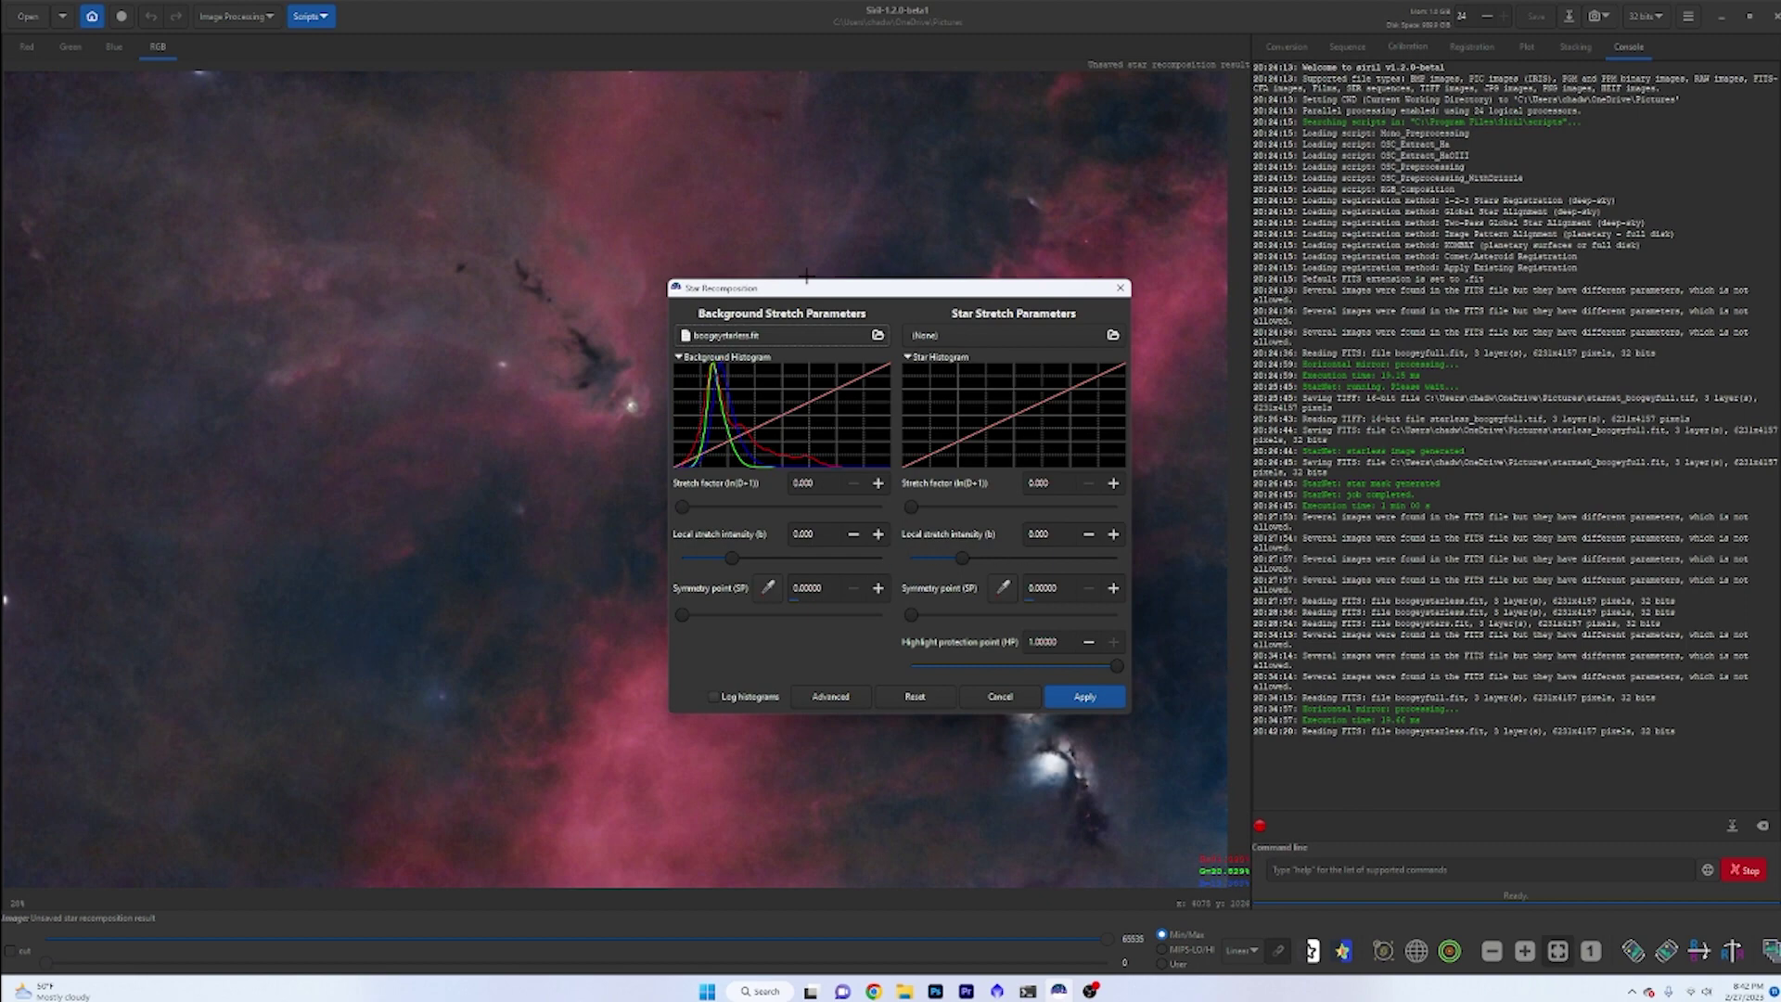
pyautogui.moveTo(853, 297); pyautogui.dragTo(643, 243)
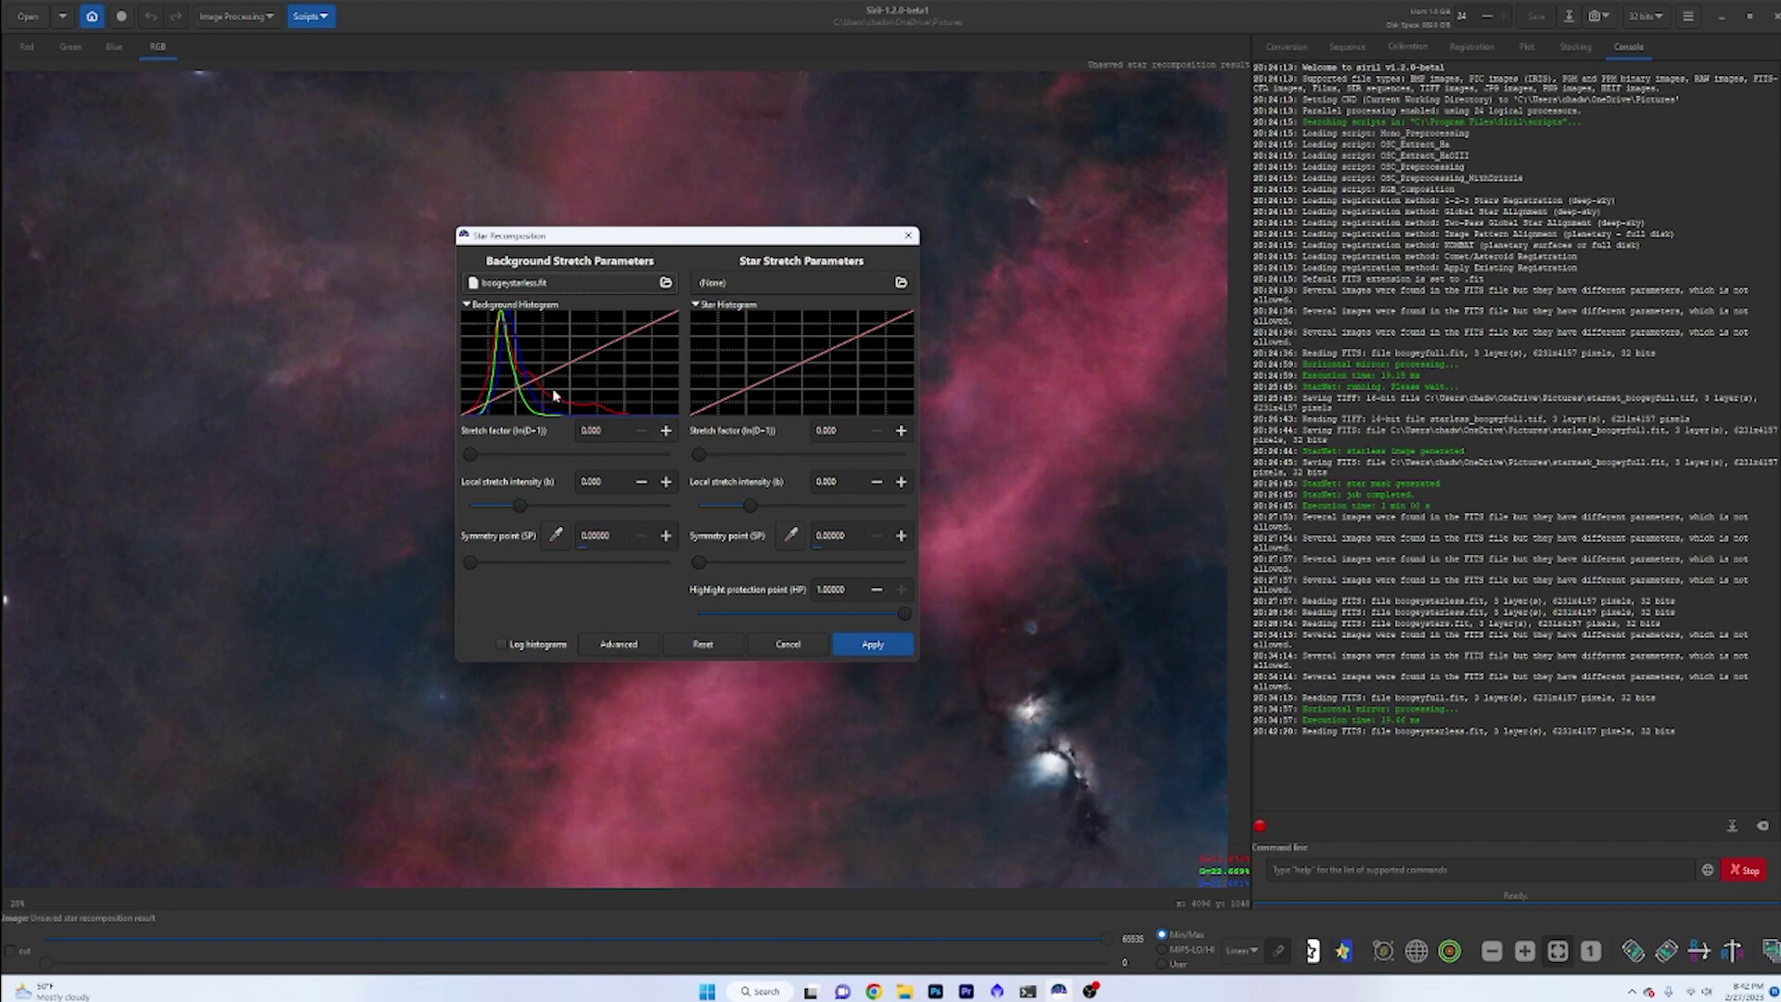
pyautogui.moveTo(627, 240); pyautogui.dragTo(758, 238)
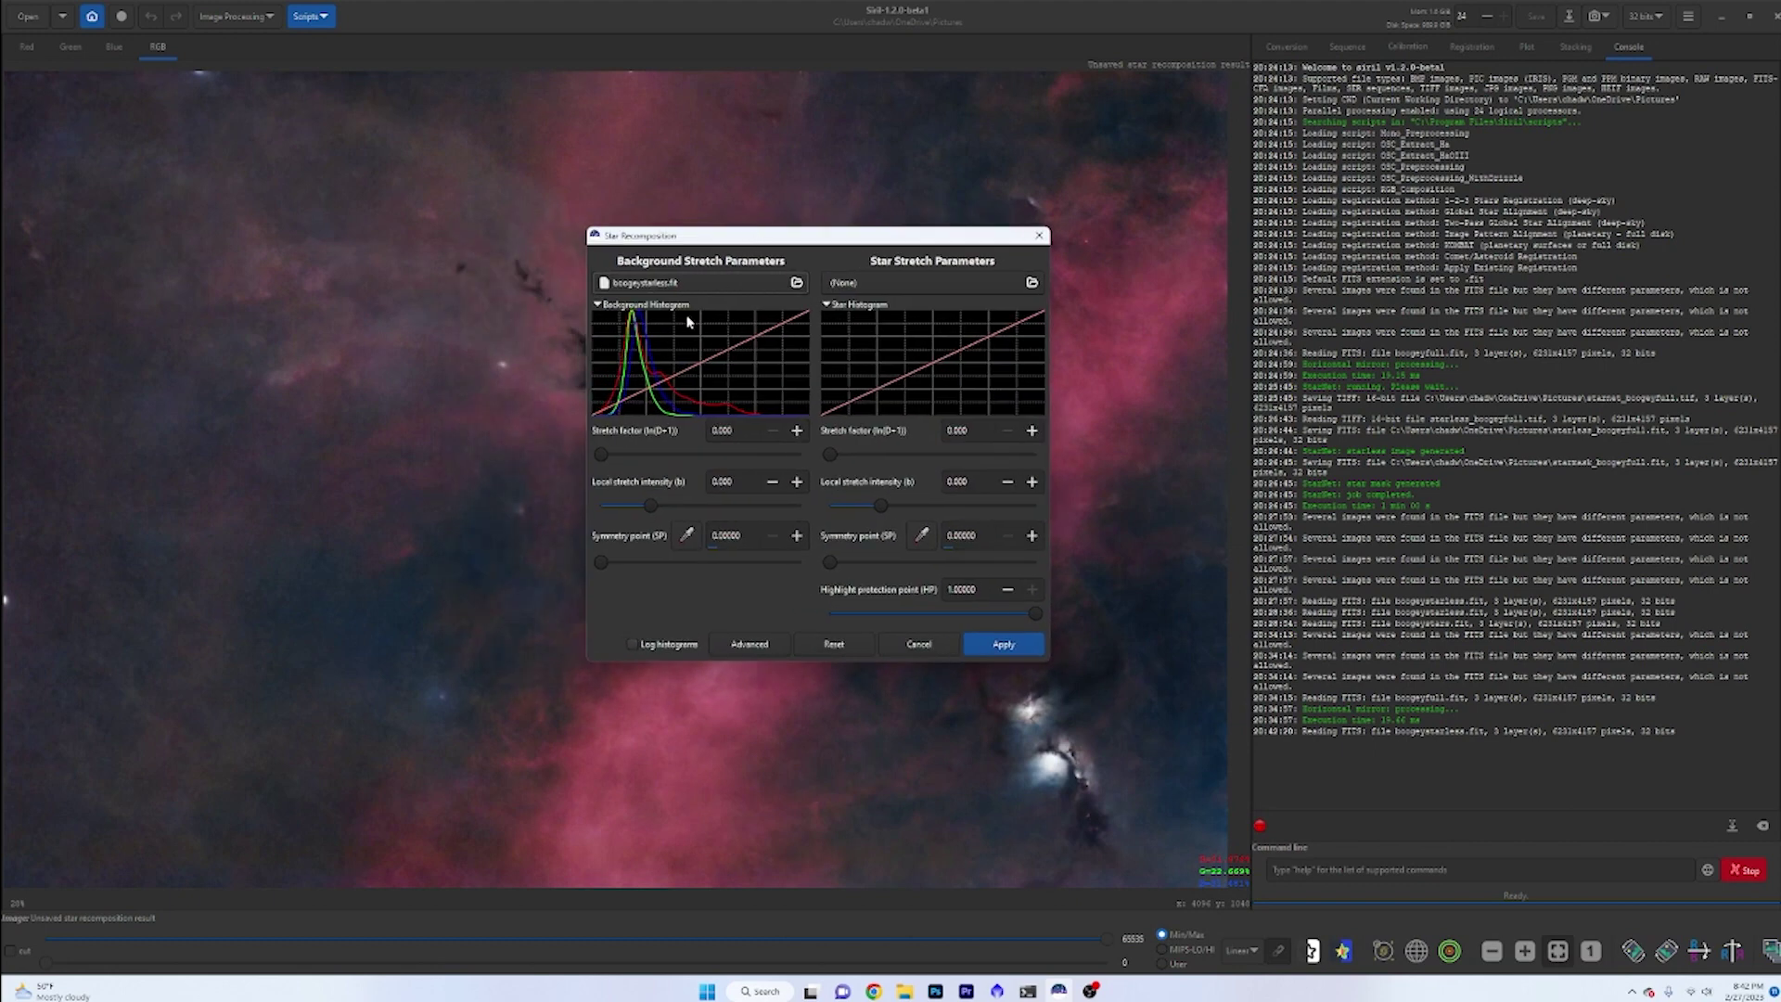
# - Load boogeystars.fit from the same master folder as the star image
pyautogui.click(1030, 283)
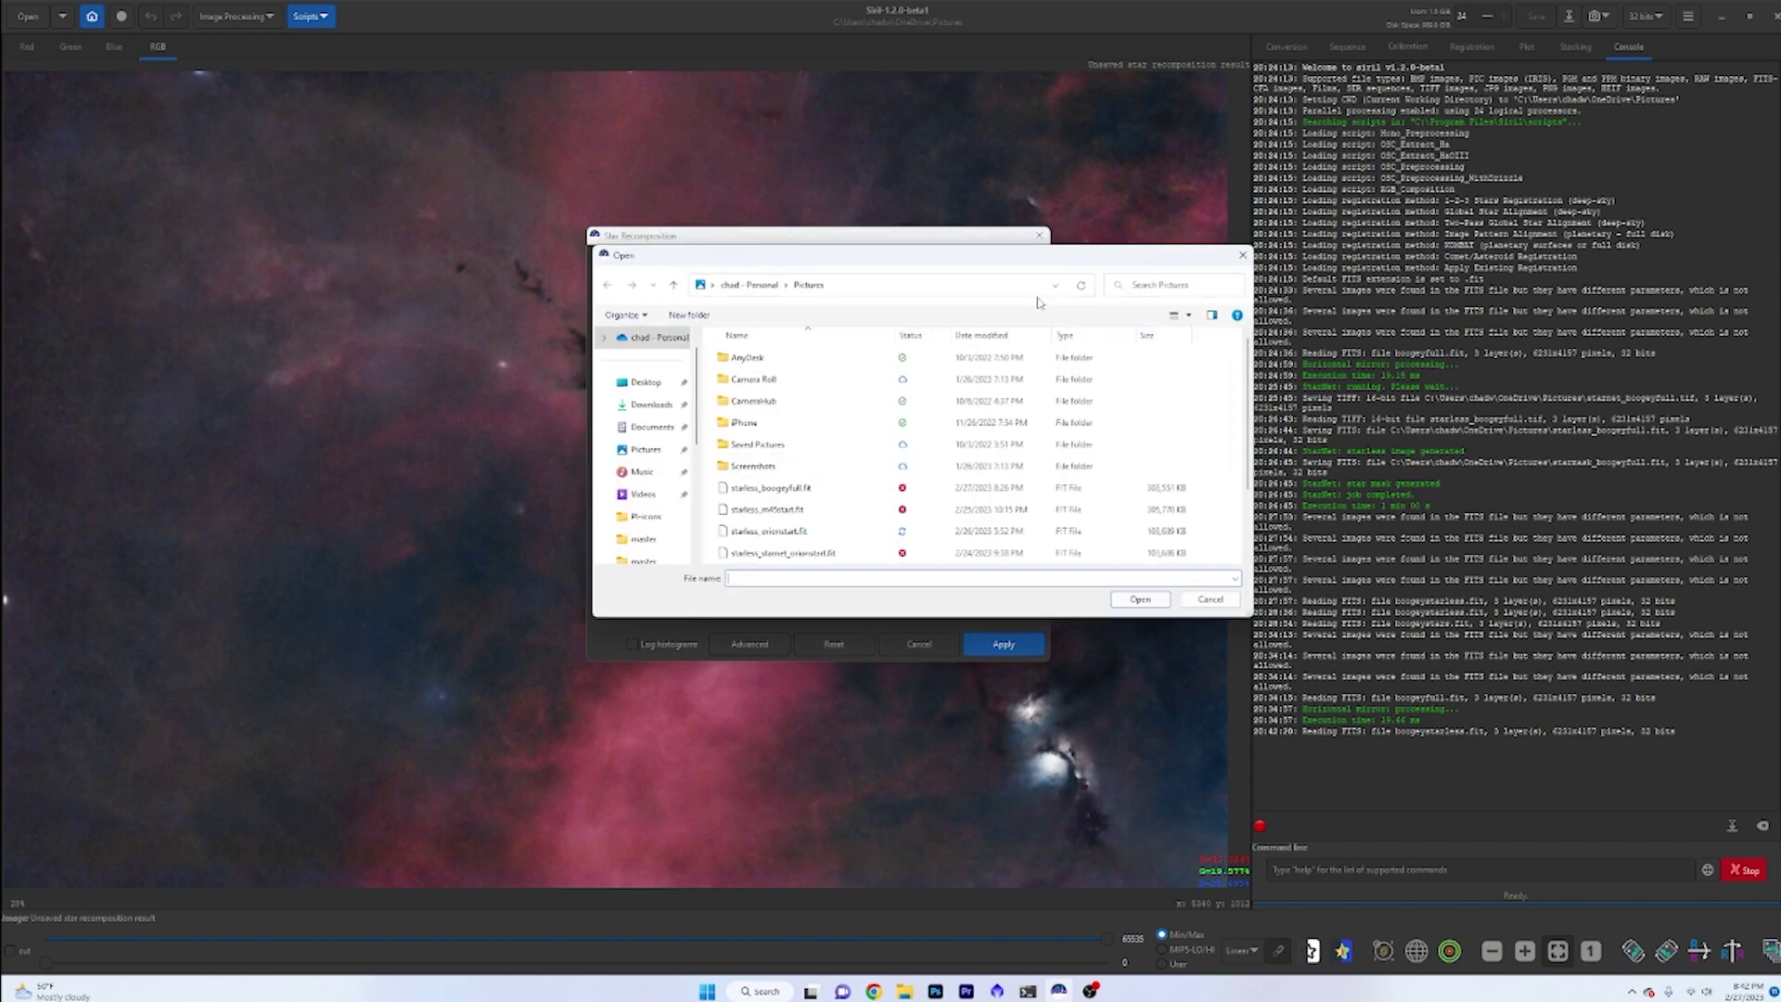
pyautogui.scroll(-3, 660, 511)
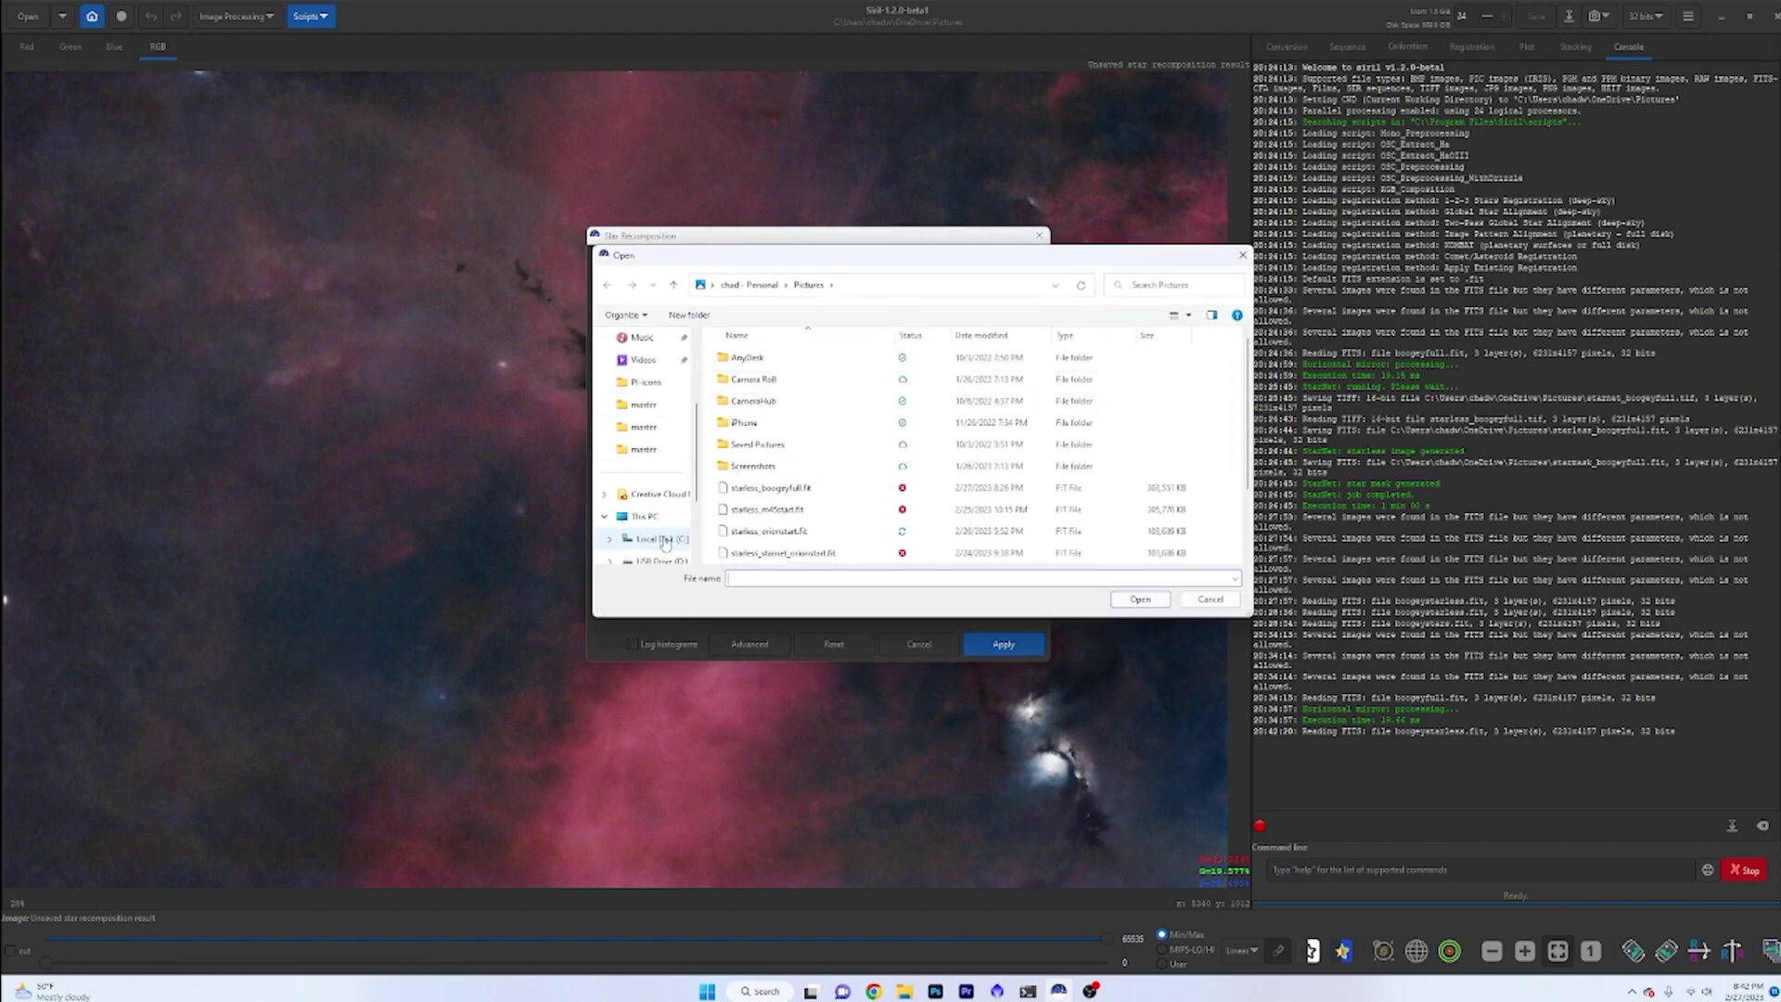
pyautogui.click(661, 539)
pyautogui.doubleClick(760, 531)
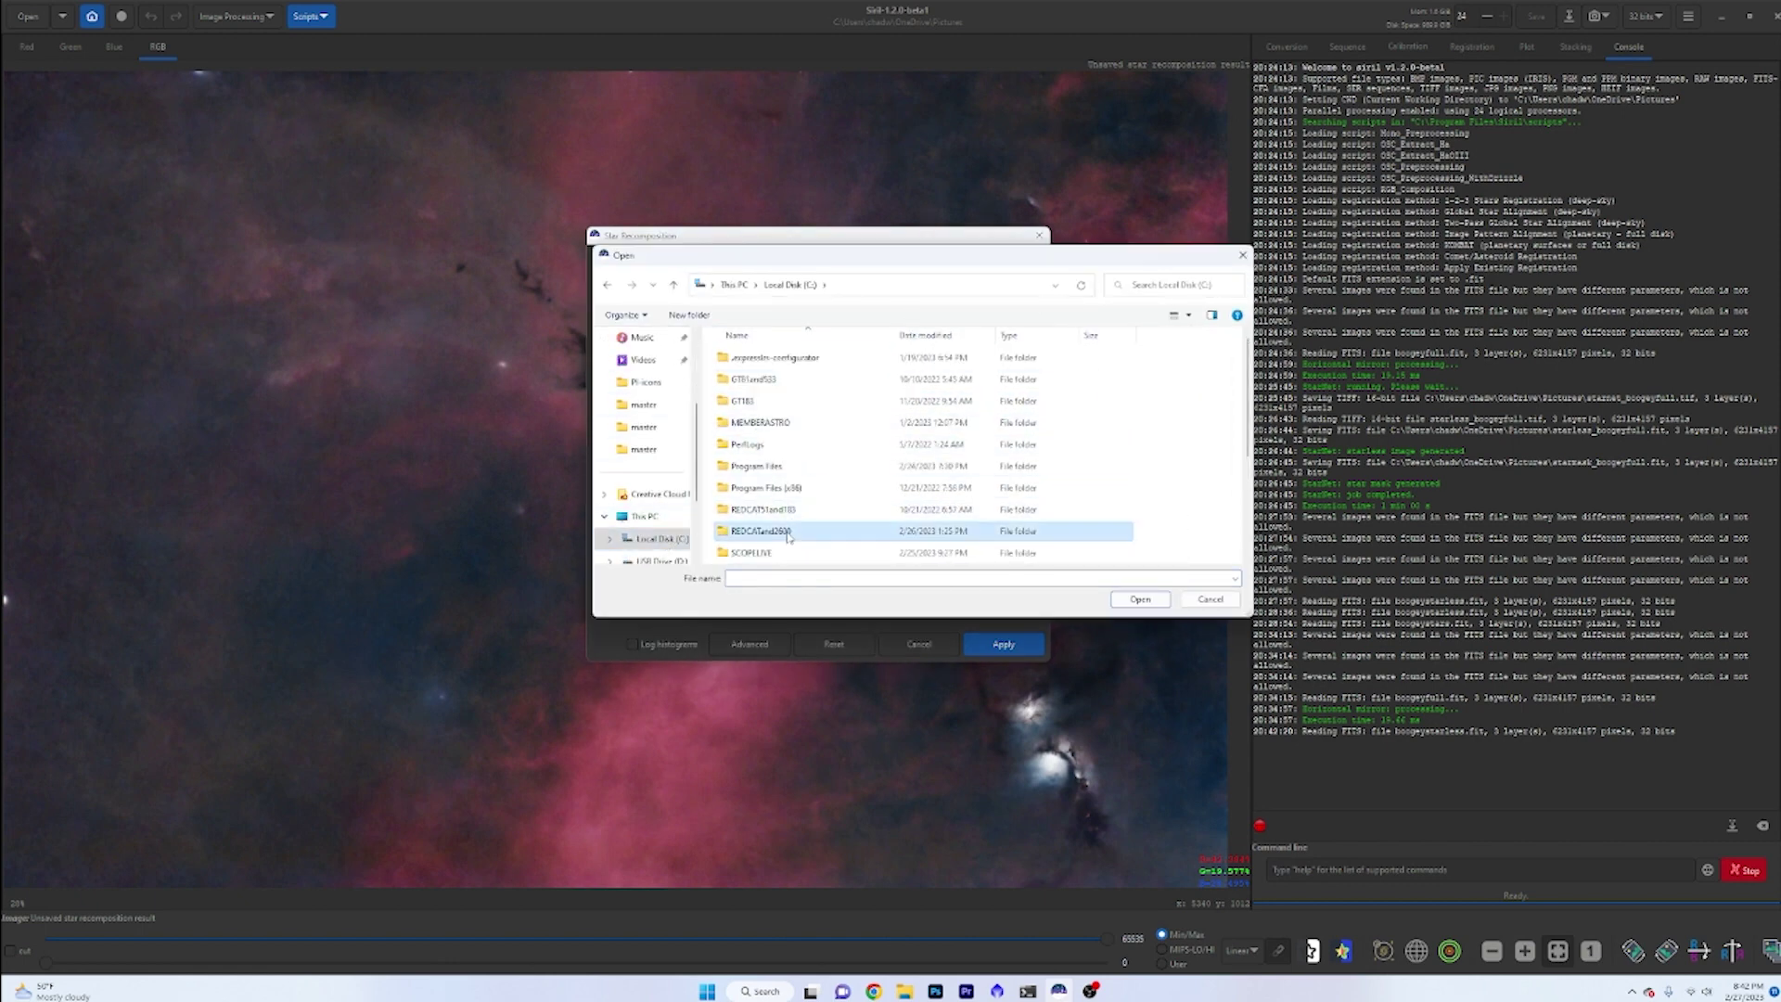
pyautogui.doubleClick(777, 445)
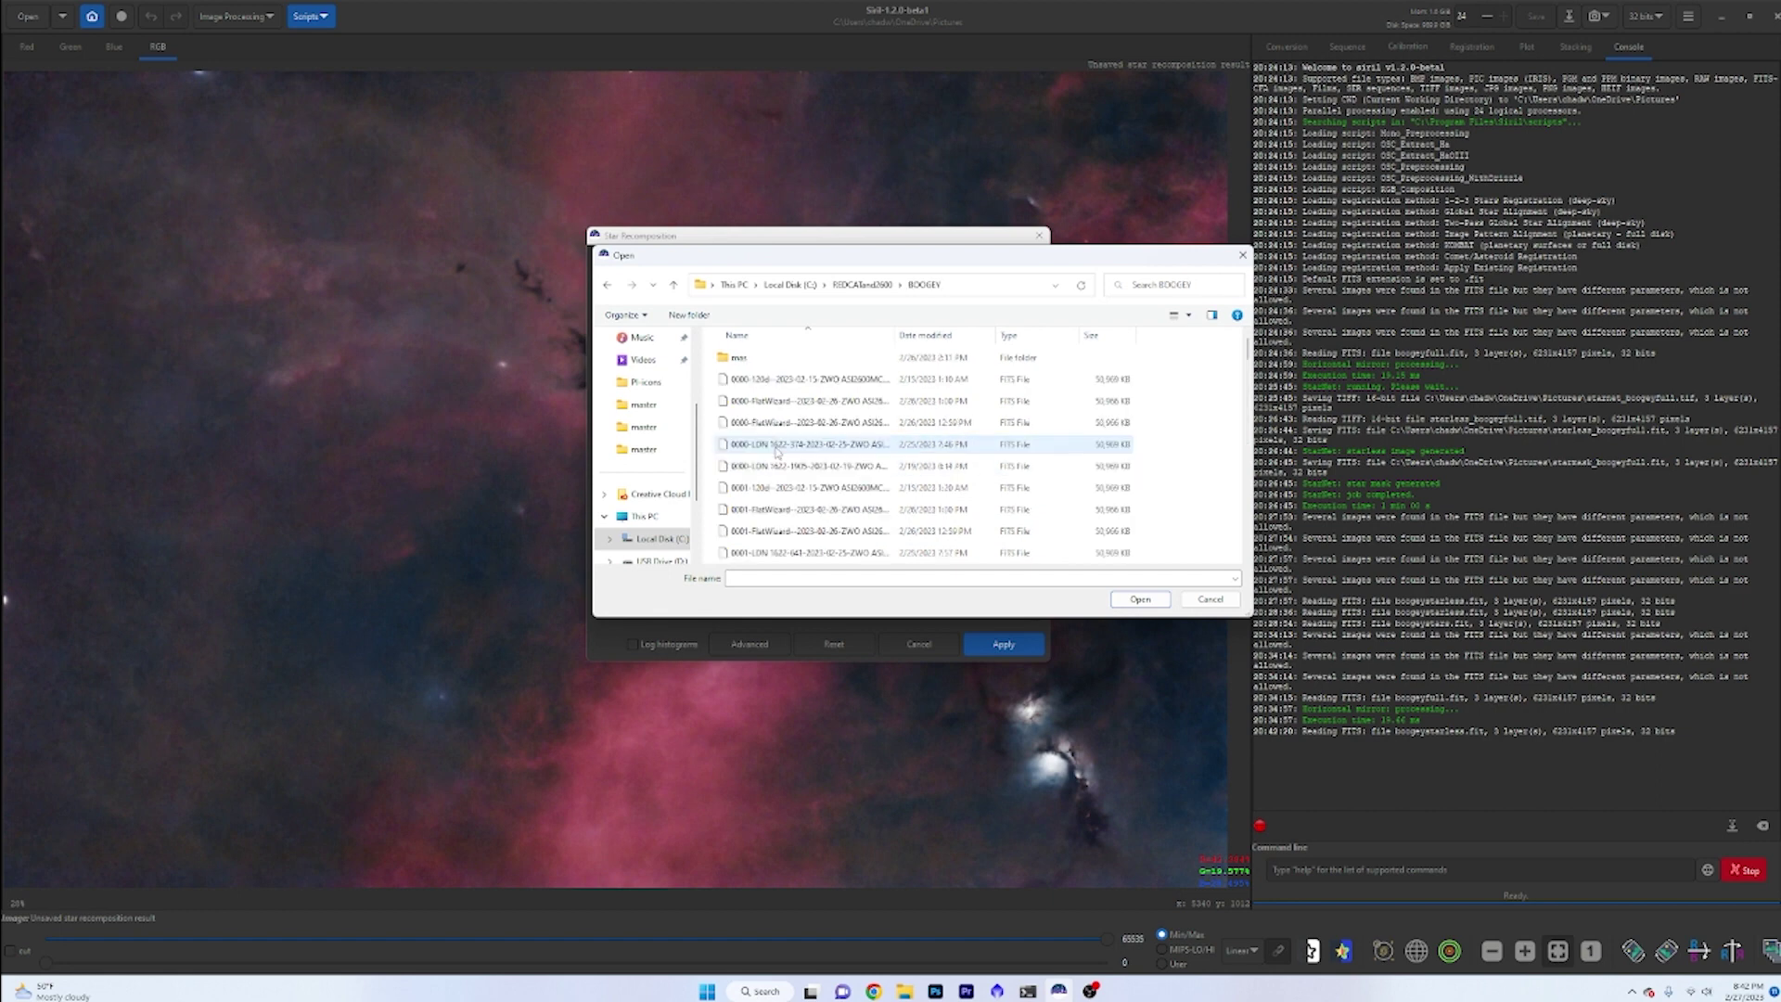
pyautogui.doubleClick(750, 358)
pyautogui.doubleClick(764, 422)
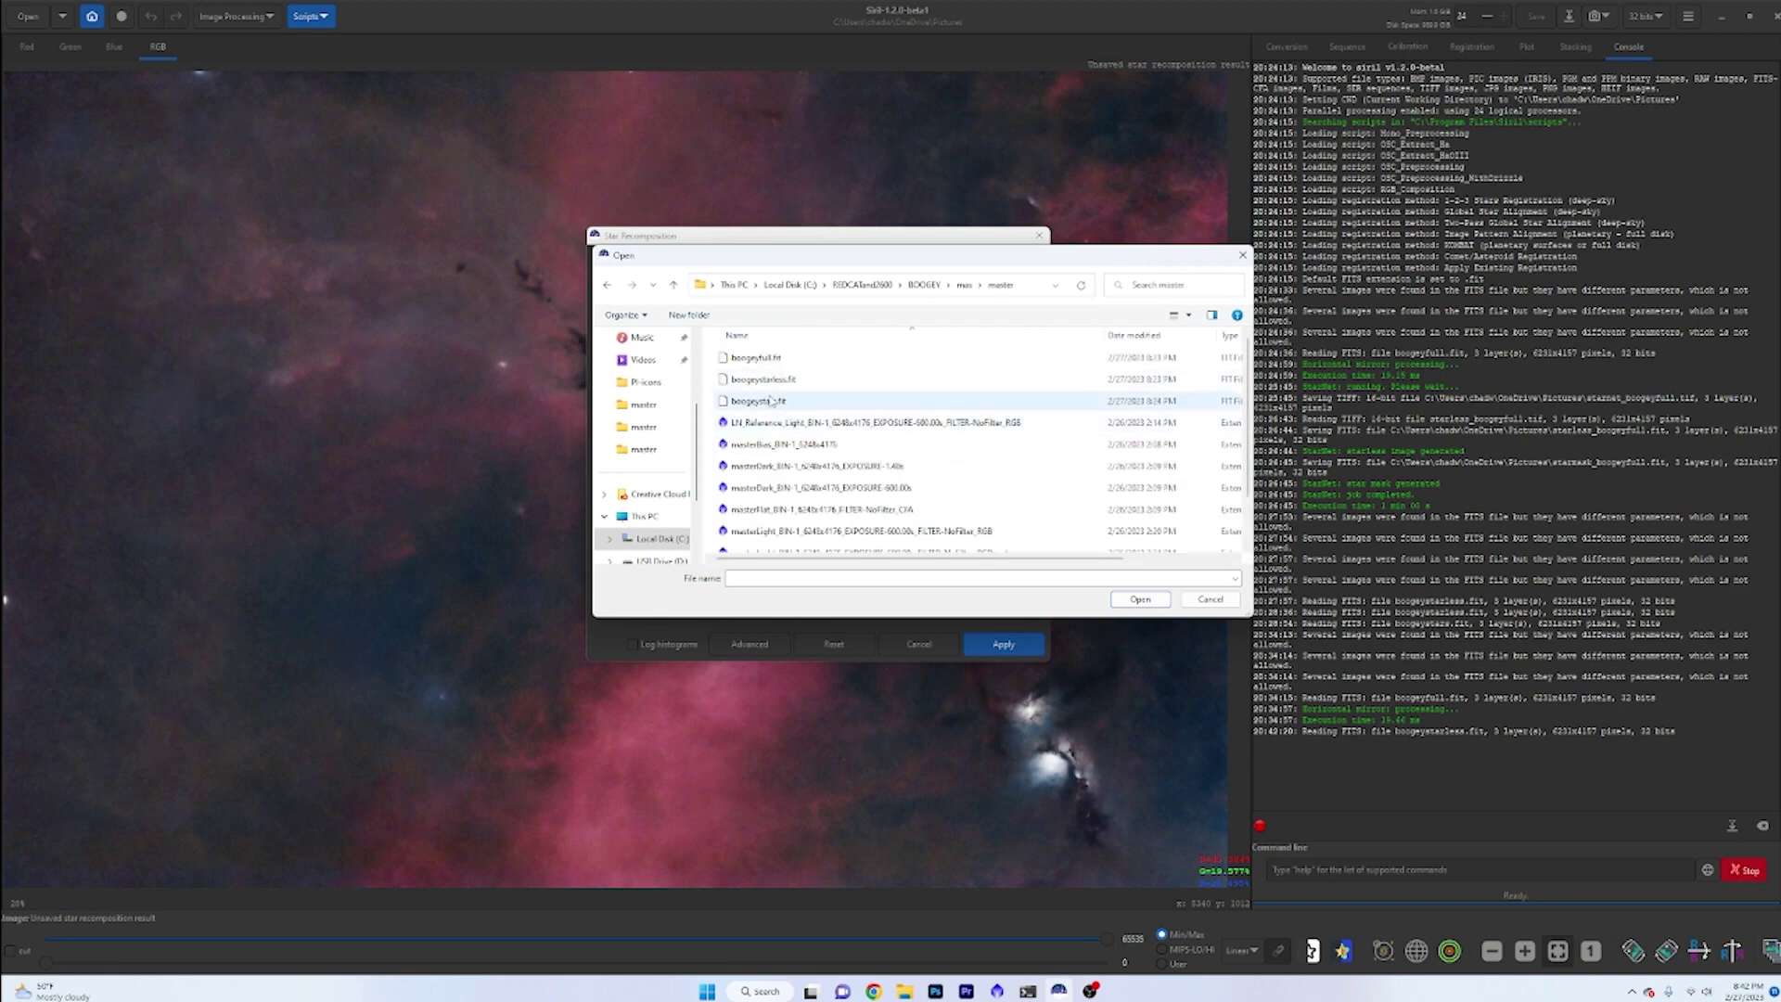
pyautogui.click(770, 401)
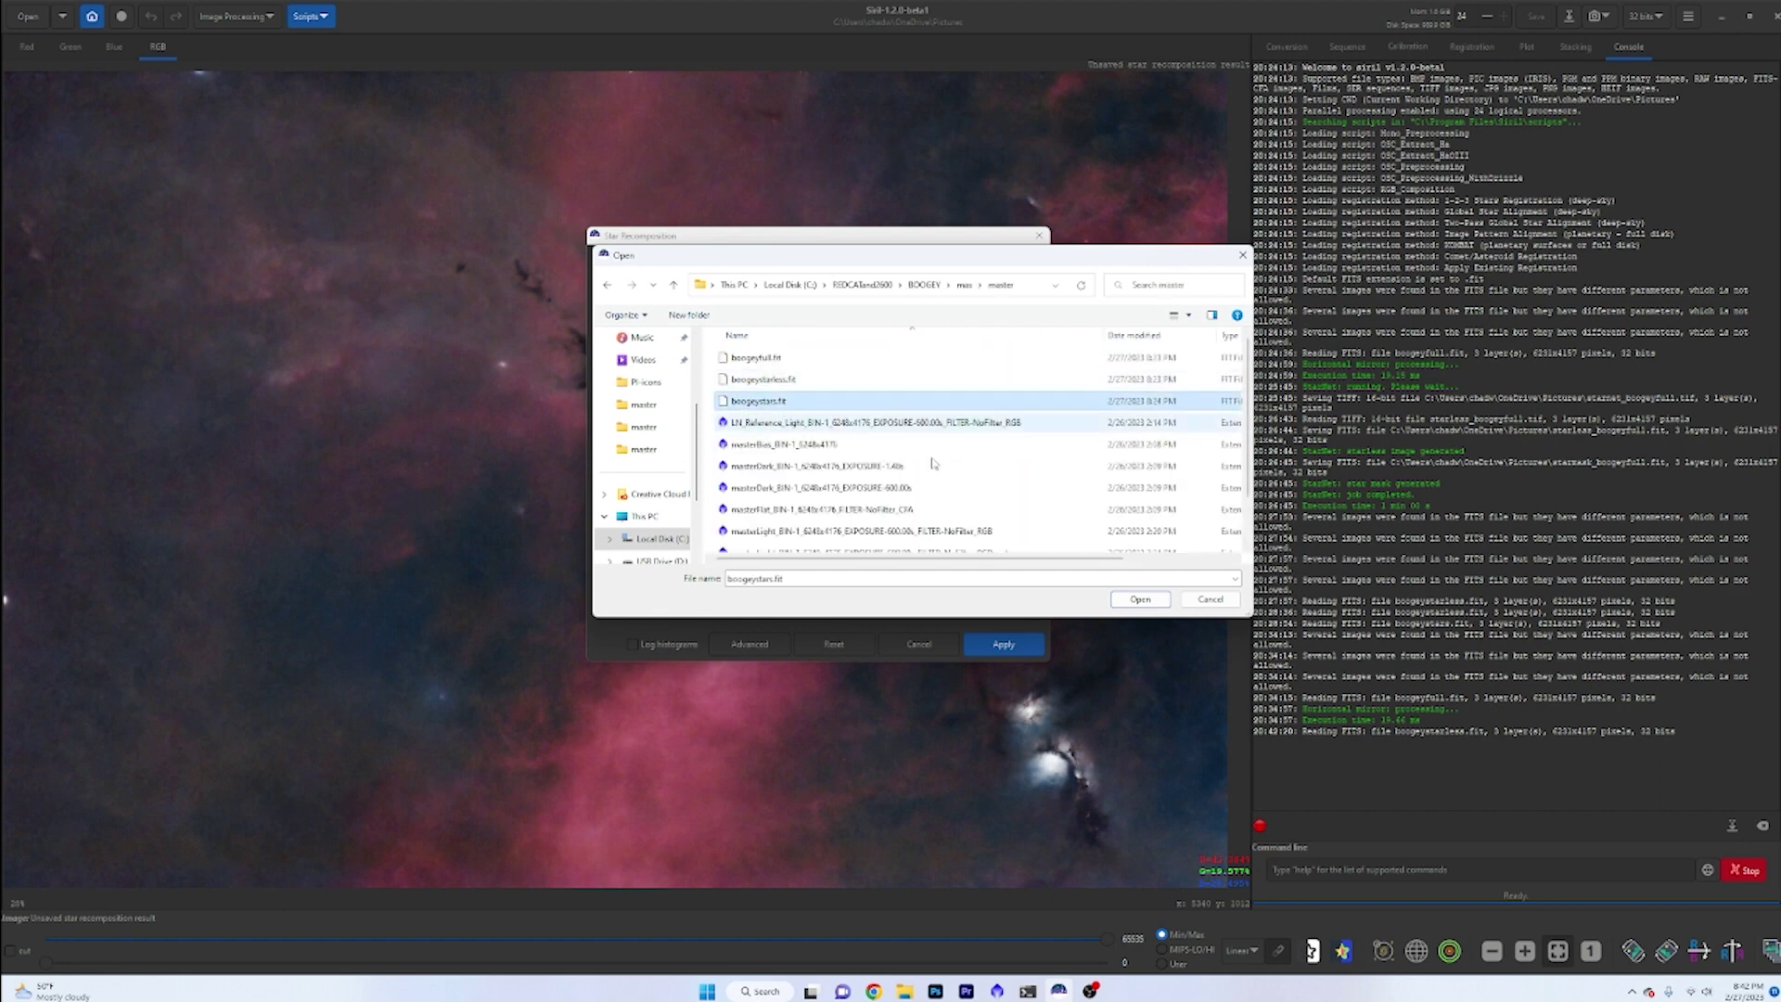
pyautogui.click(1143, 601)
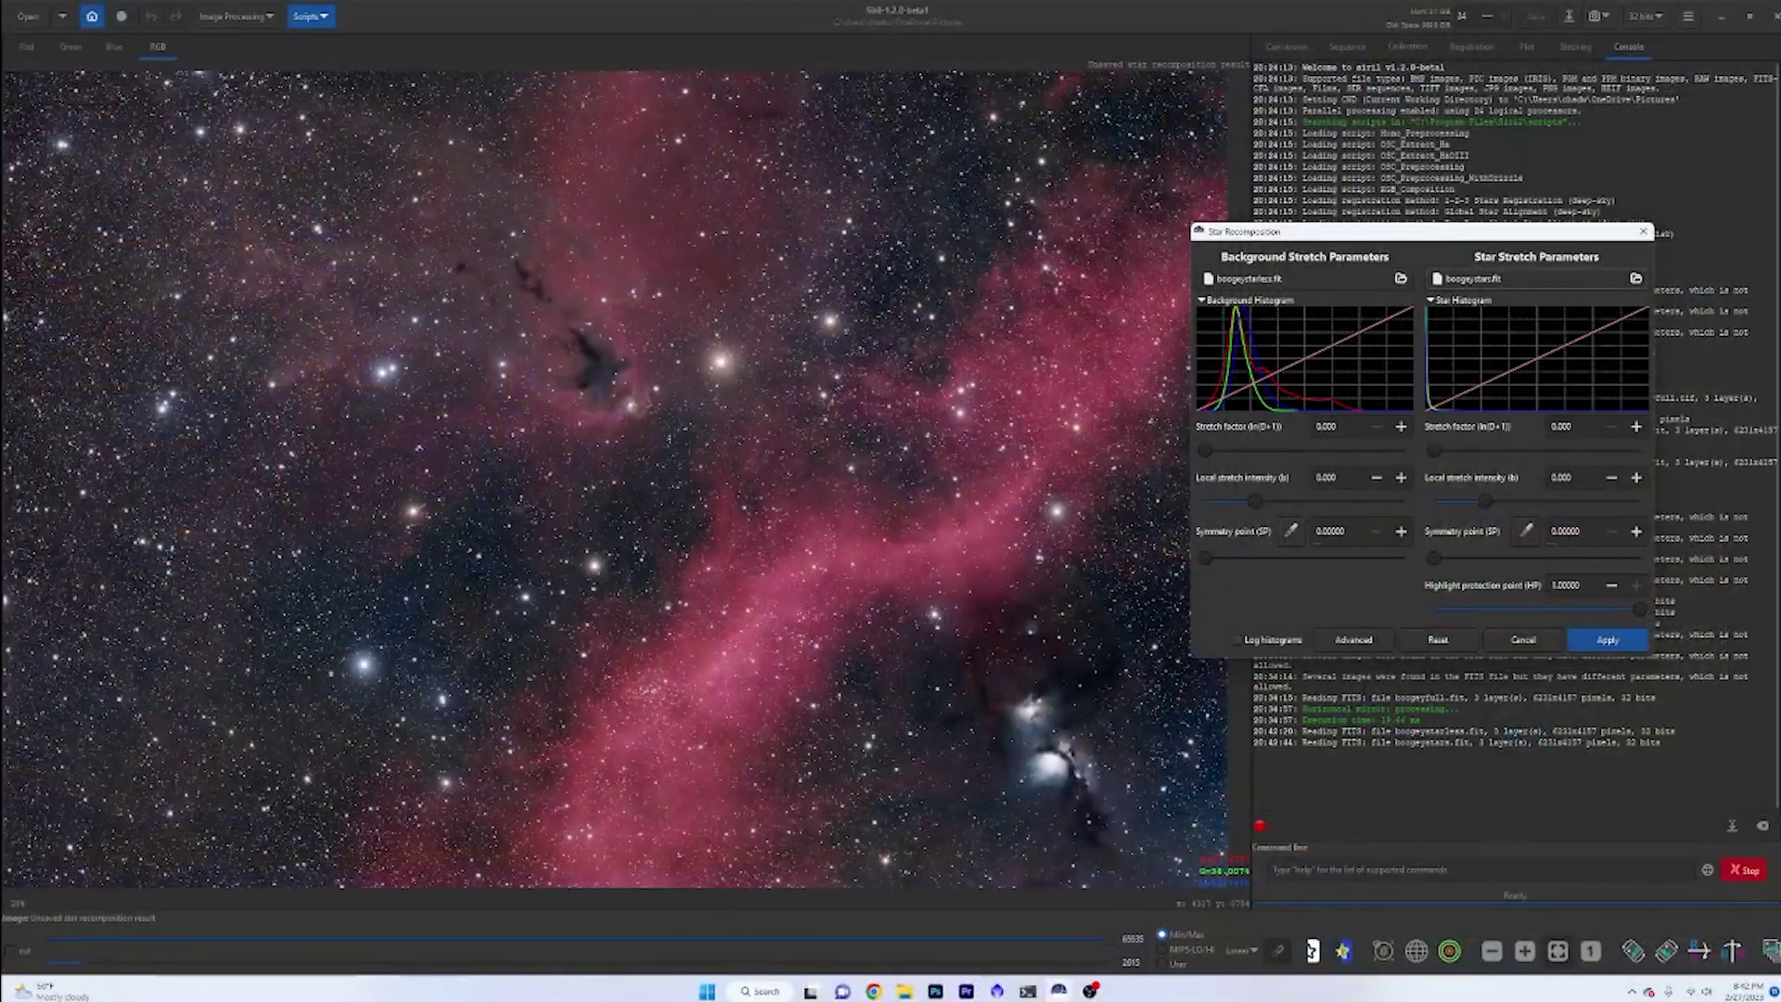
# - Move the recomposition window up and right, reveal the Advanced parameters, and list the star stretch types
pyautogui.moveTo(1382, 231); pyautogui.dragTo(1443, 165)
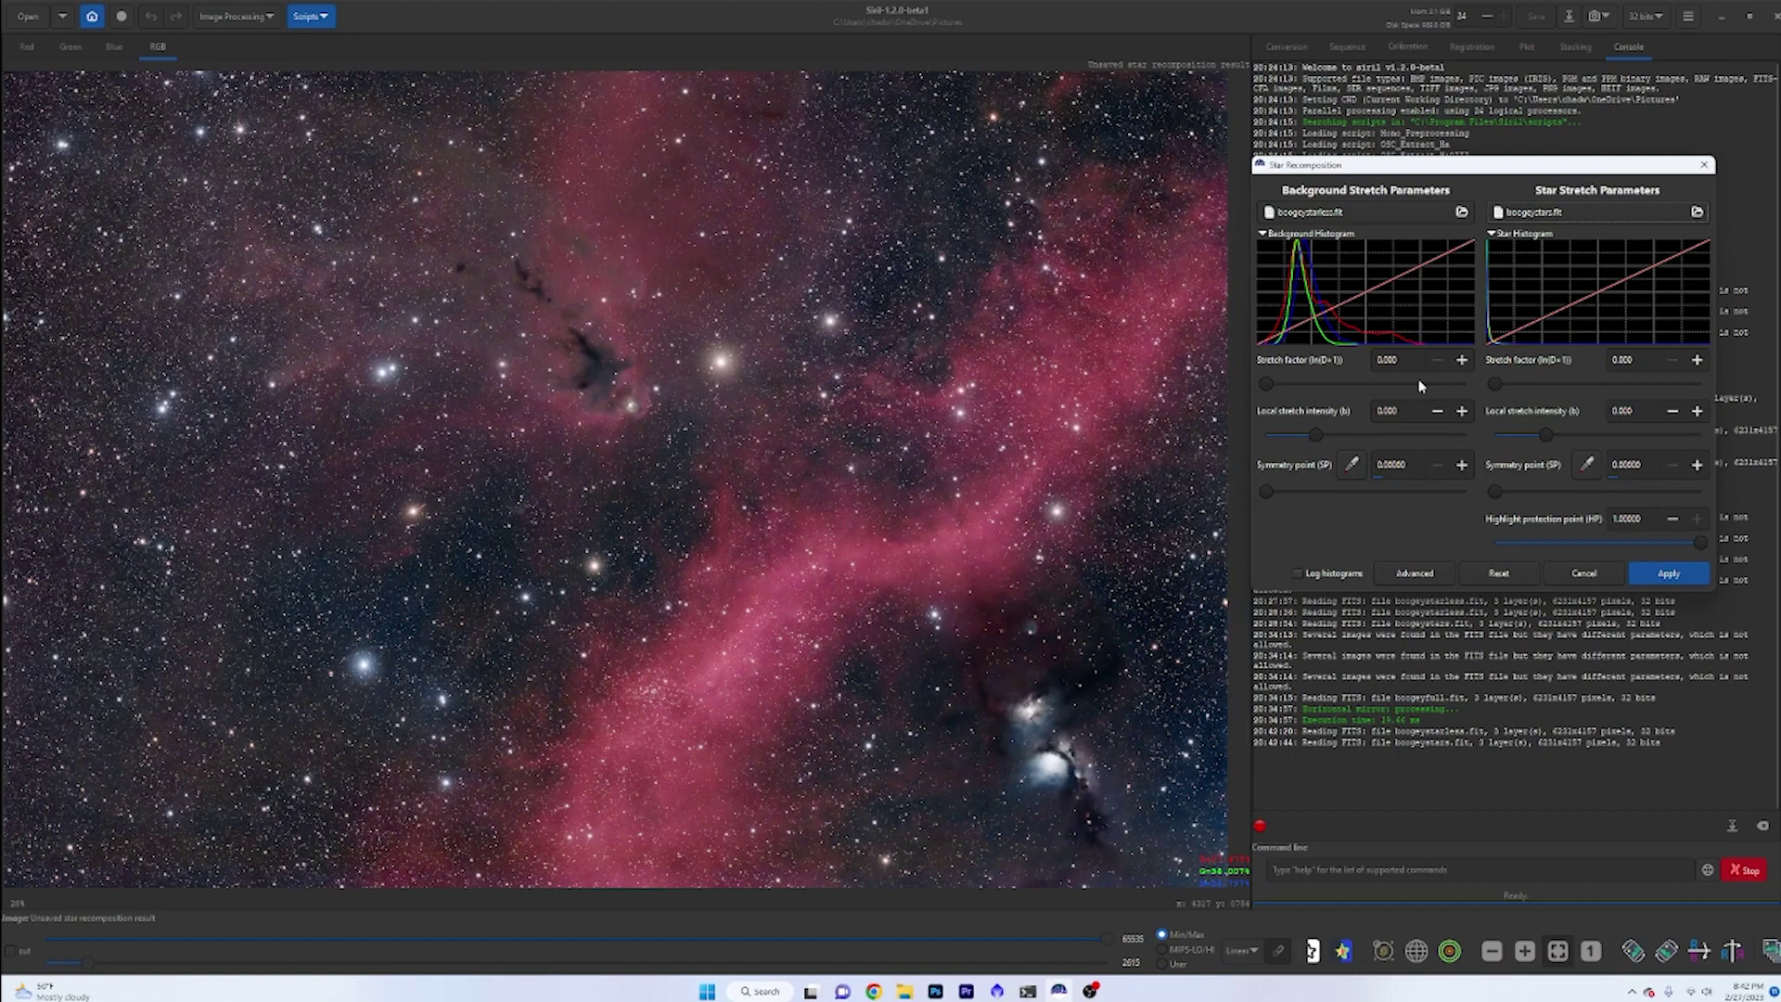
pyautogui.click(1414, 573)
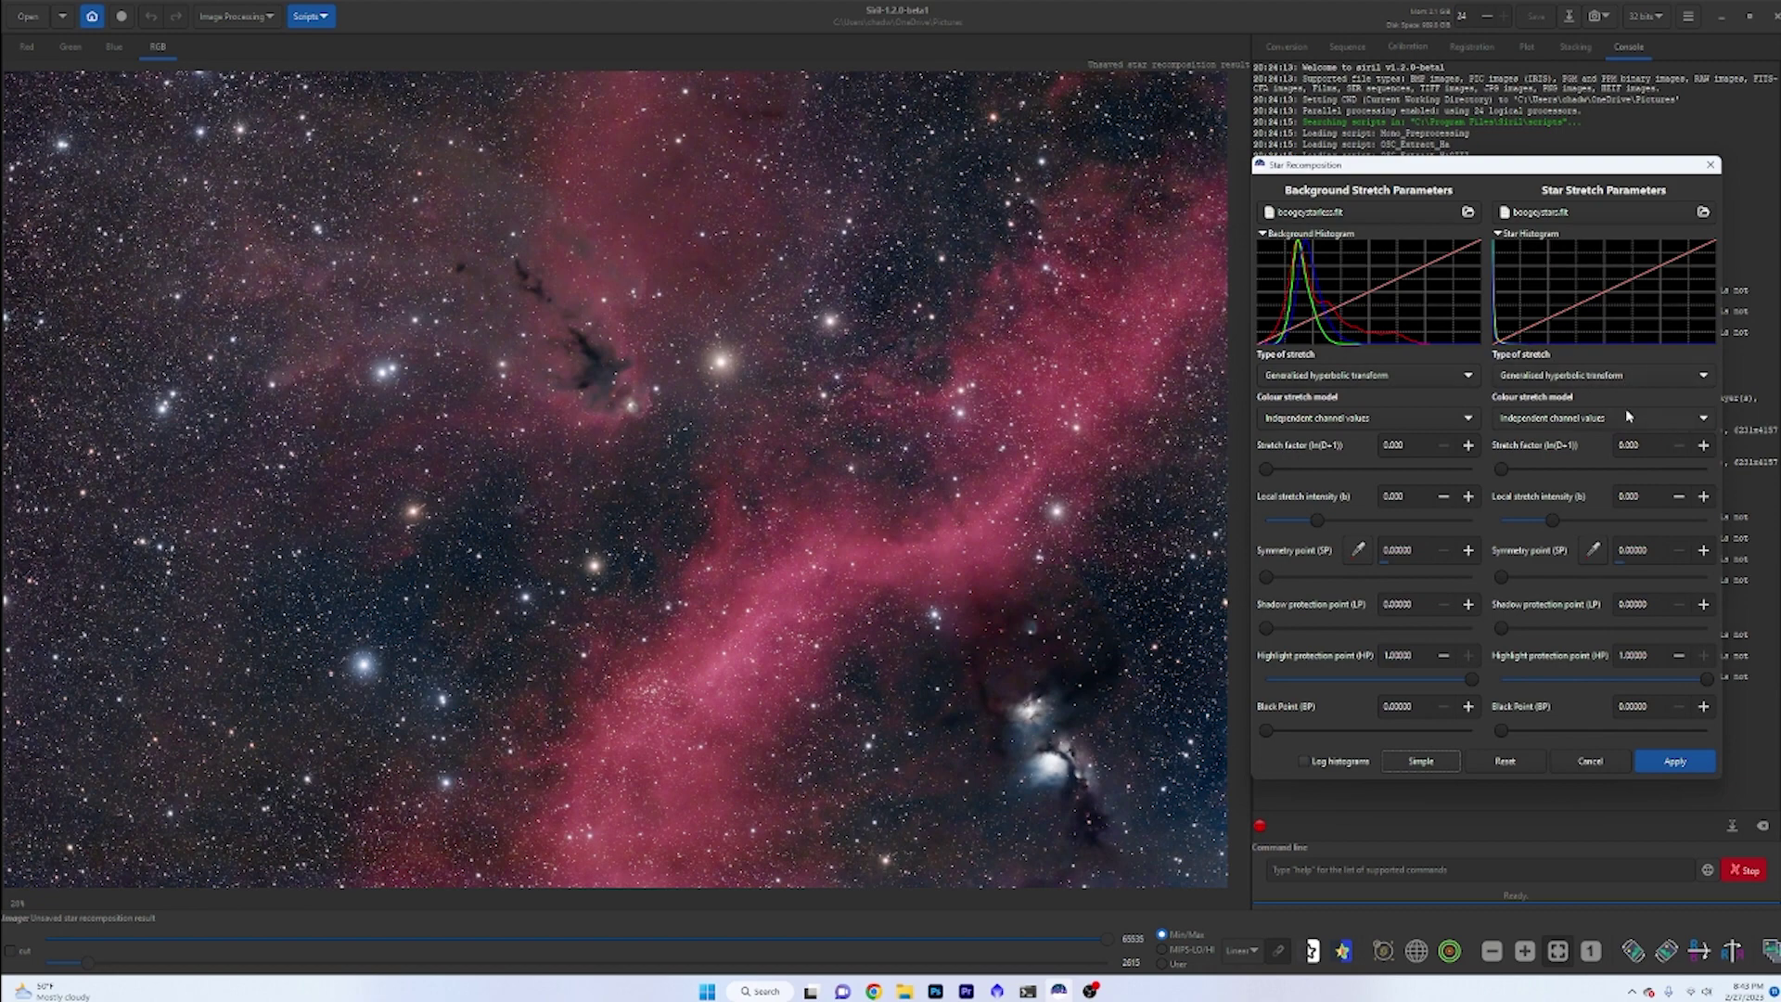
pyautogui.click(1693, 381)
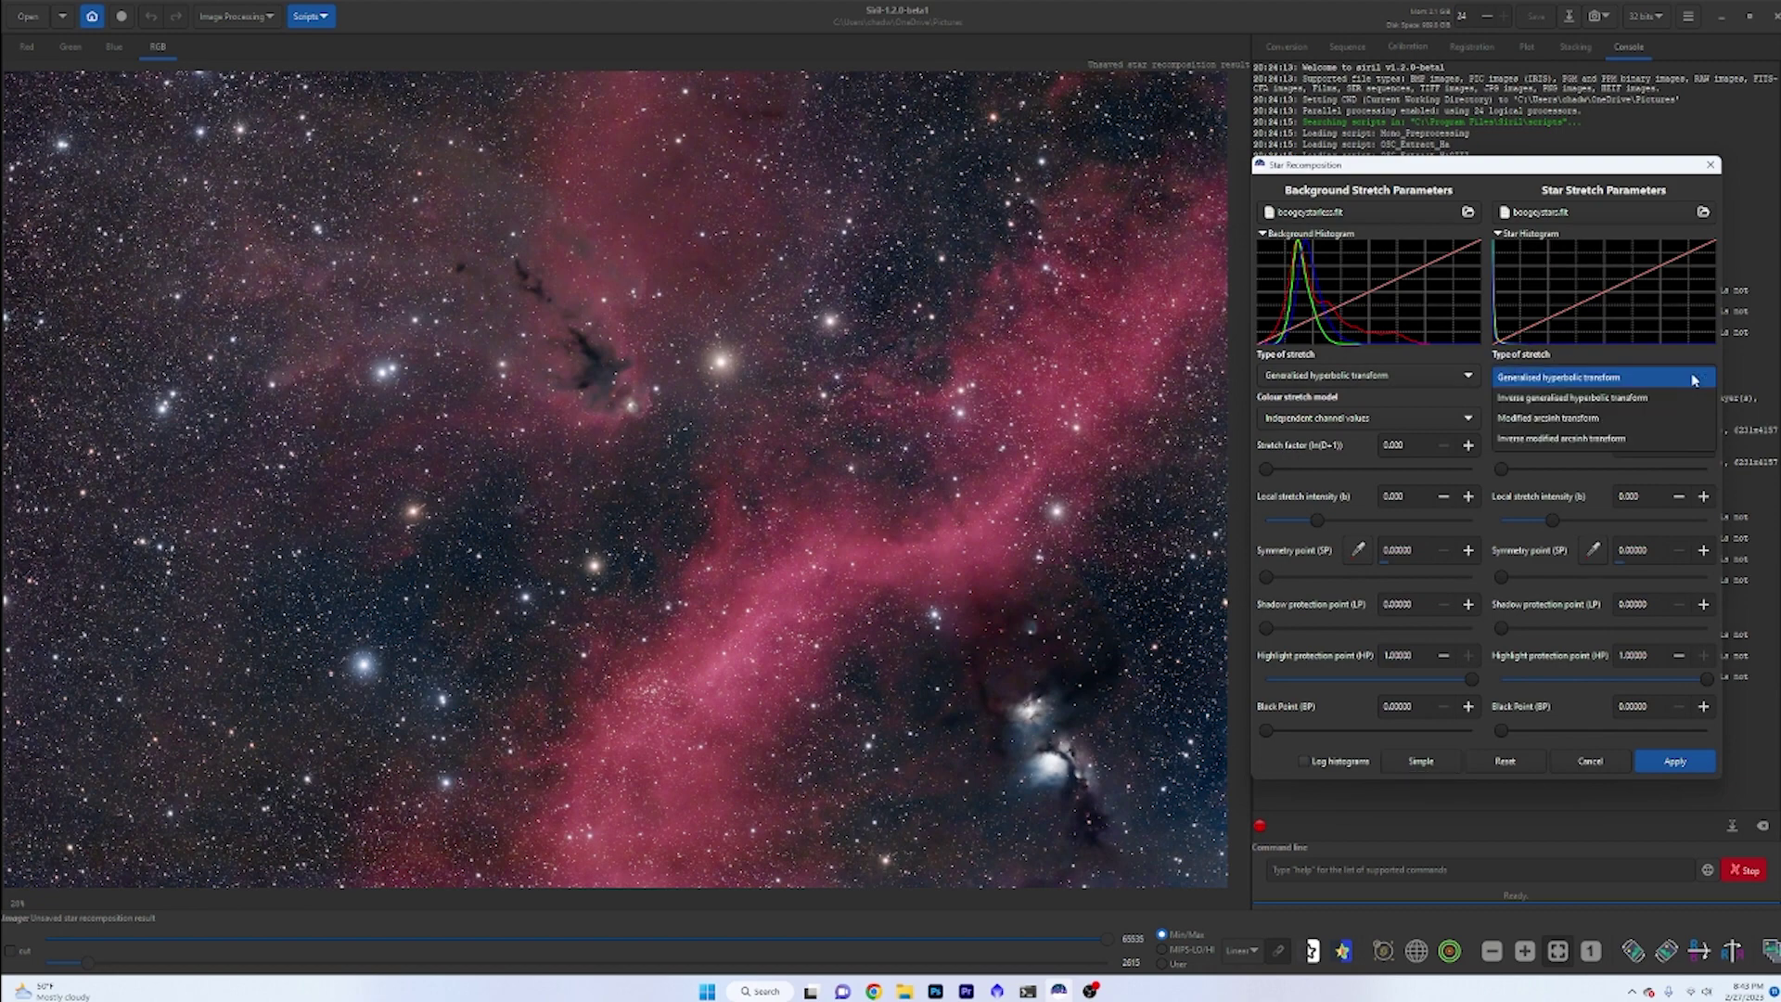
# - Switch the star stretch to Inverse modified arcsinh, trying factor 4 before settling on 2
pyautogui.click(1591, 441)
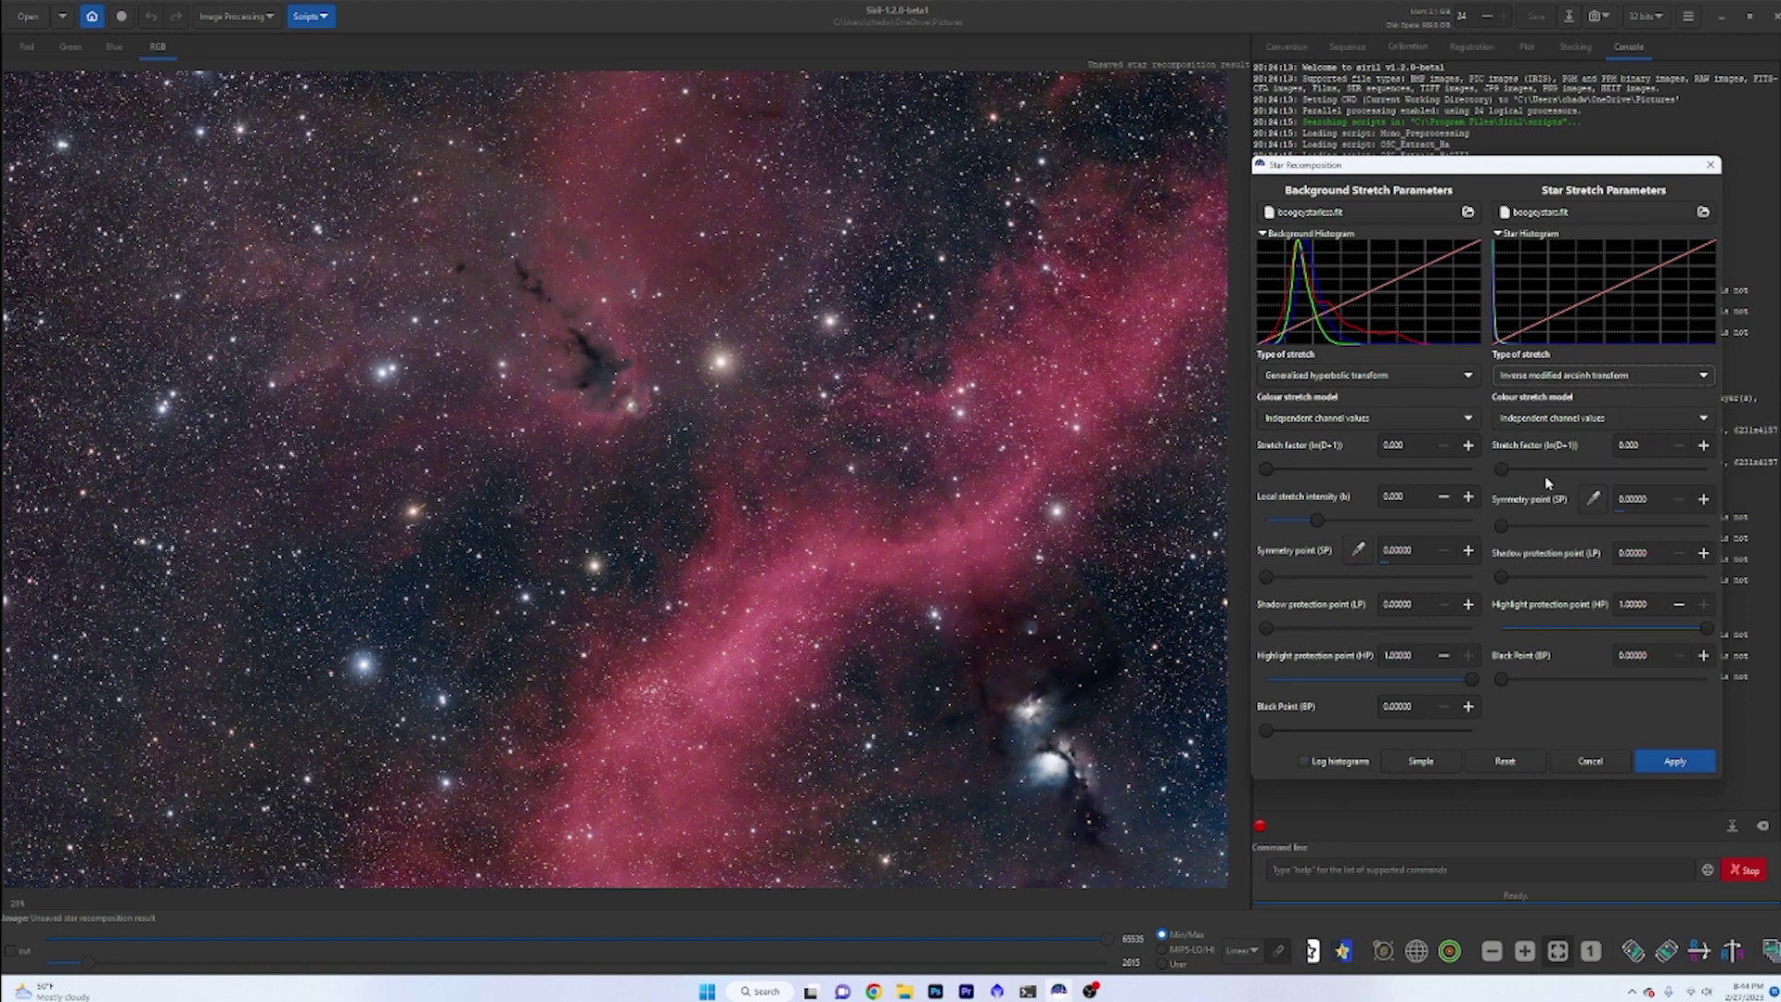
pyautogui.click(1649, 445)
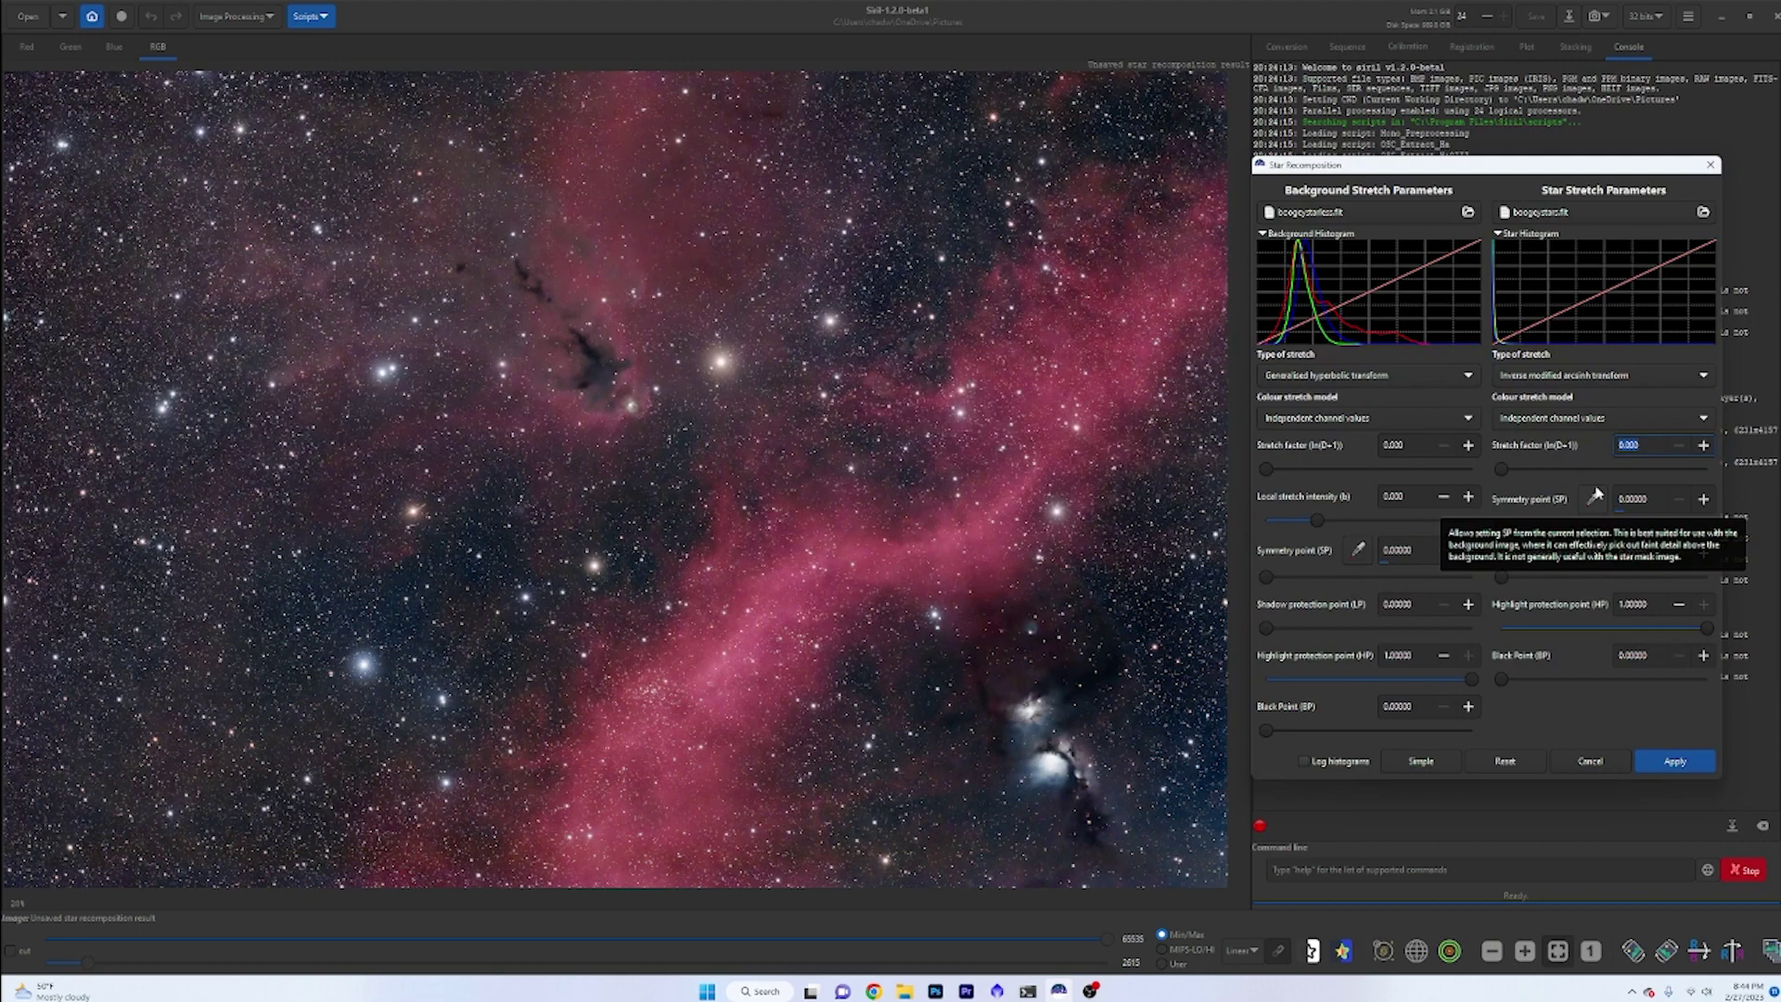
pyautogui.write('4')
pyautogui.press('Return')
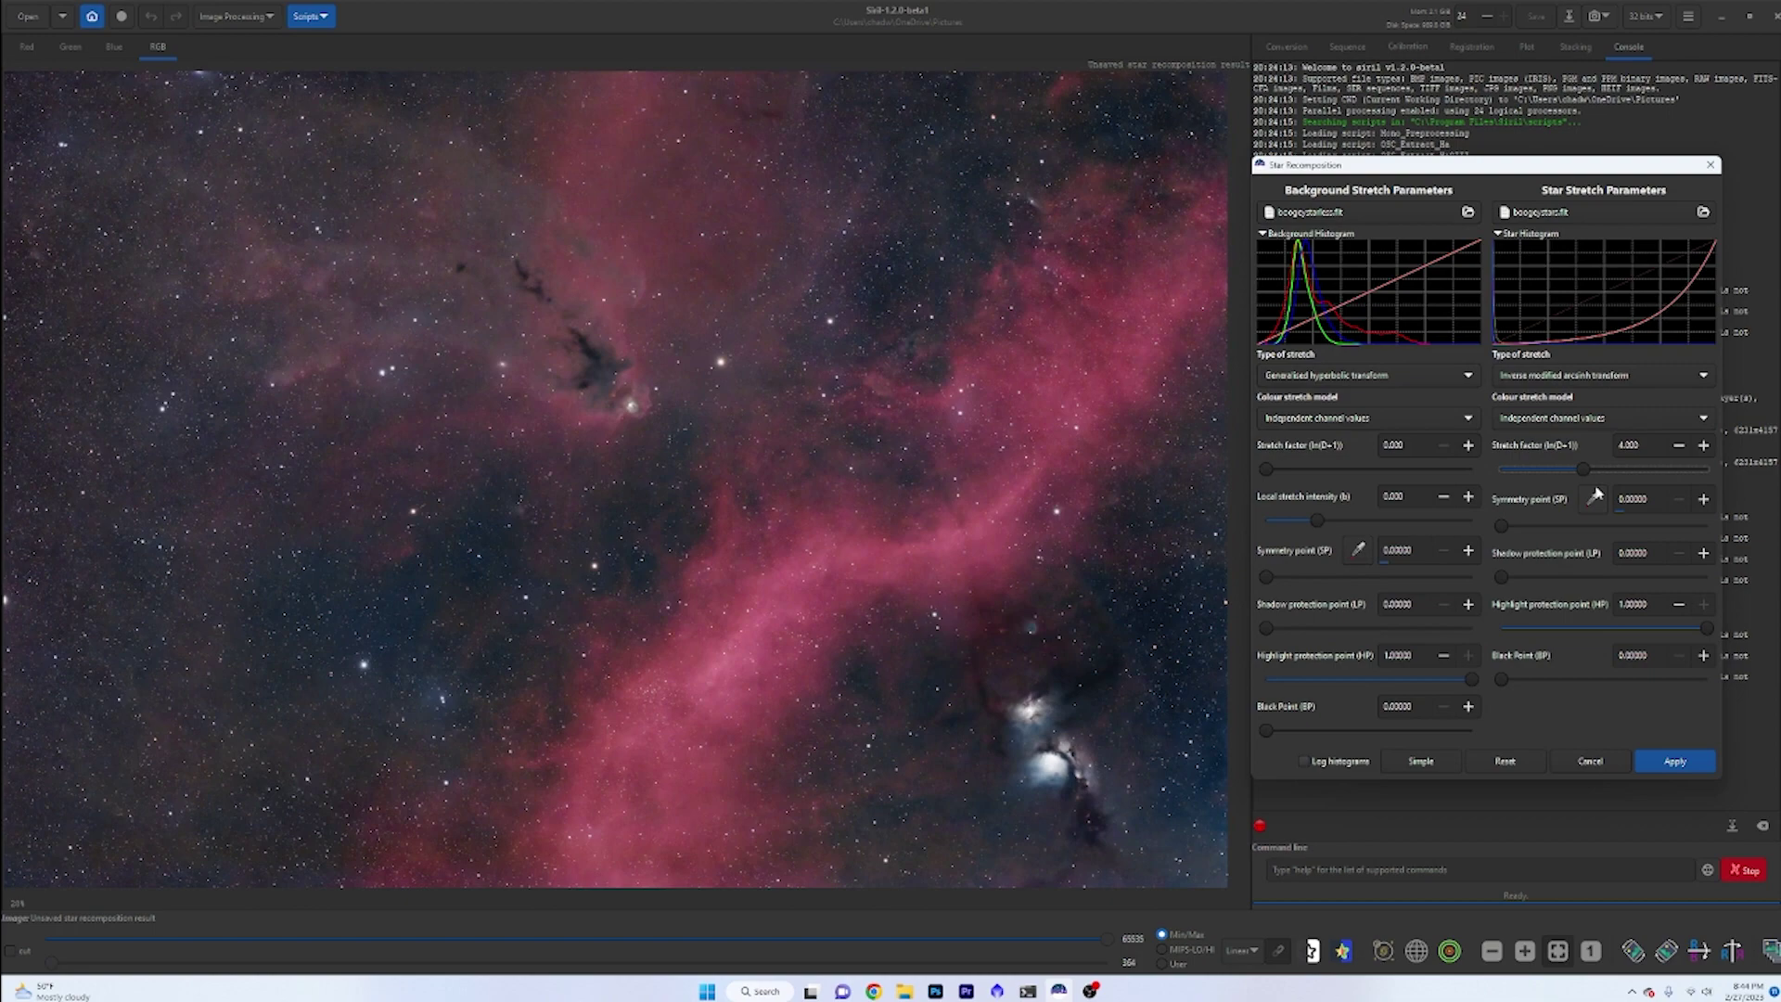
pyautogui.hotkey('shift', 'Tab')
pyautogui.write('3')
pyautogui.press('Return')
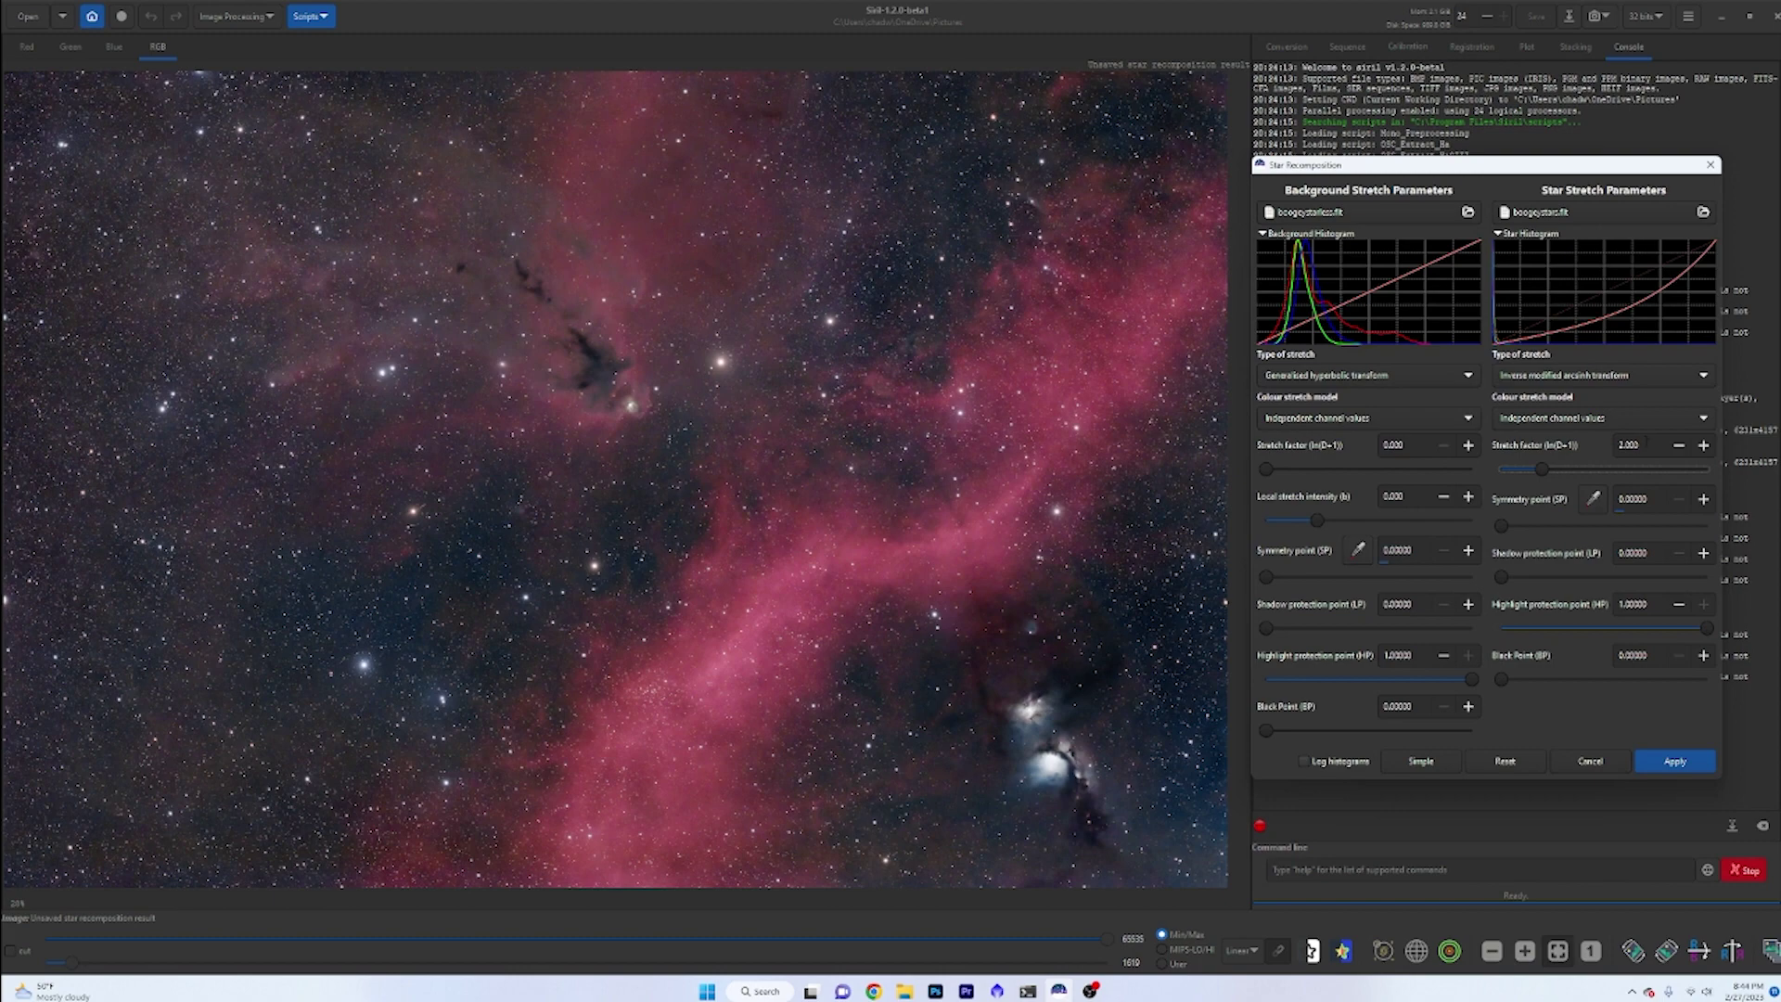
# - Zero the star stretch factor, then try Modified arcsinh with a star stretch factor of 2
pyautogui.moveTo(1647, 444); pyautogui.dragTo(1593, 449)
pyautogui.write('0')
pyautogui.press('Return')
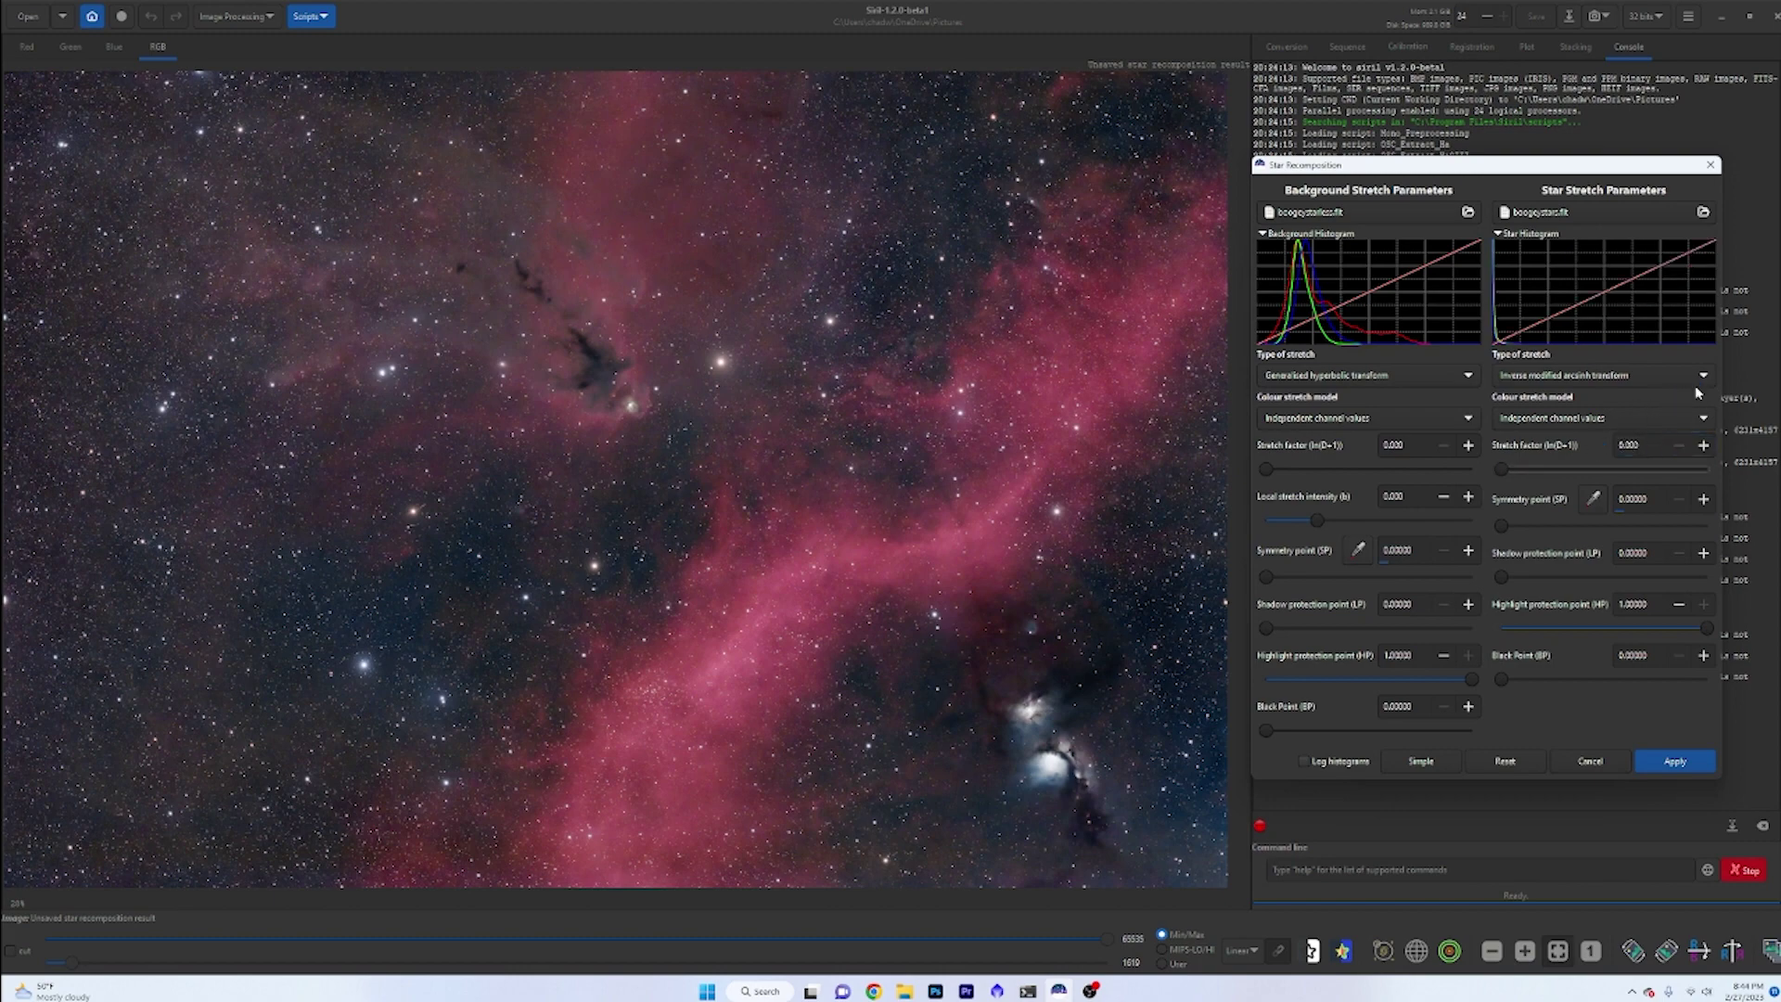
pyautogui.click(1703, 376)
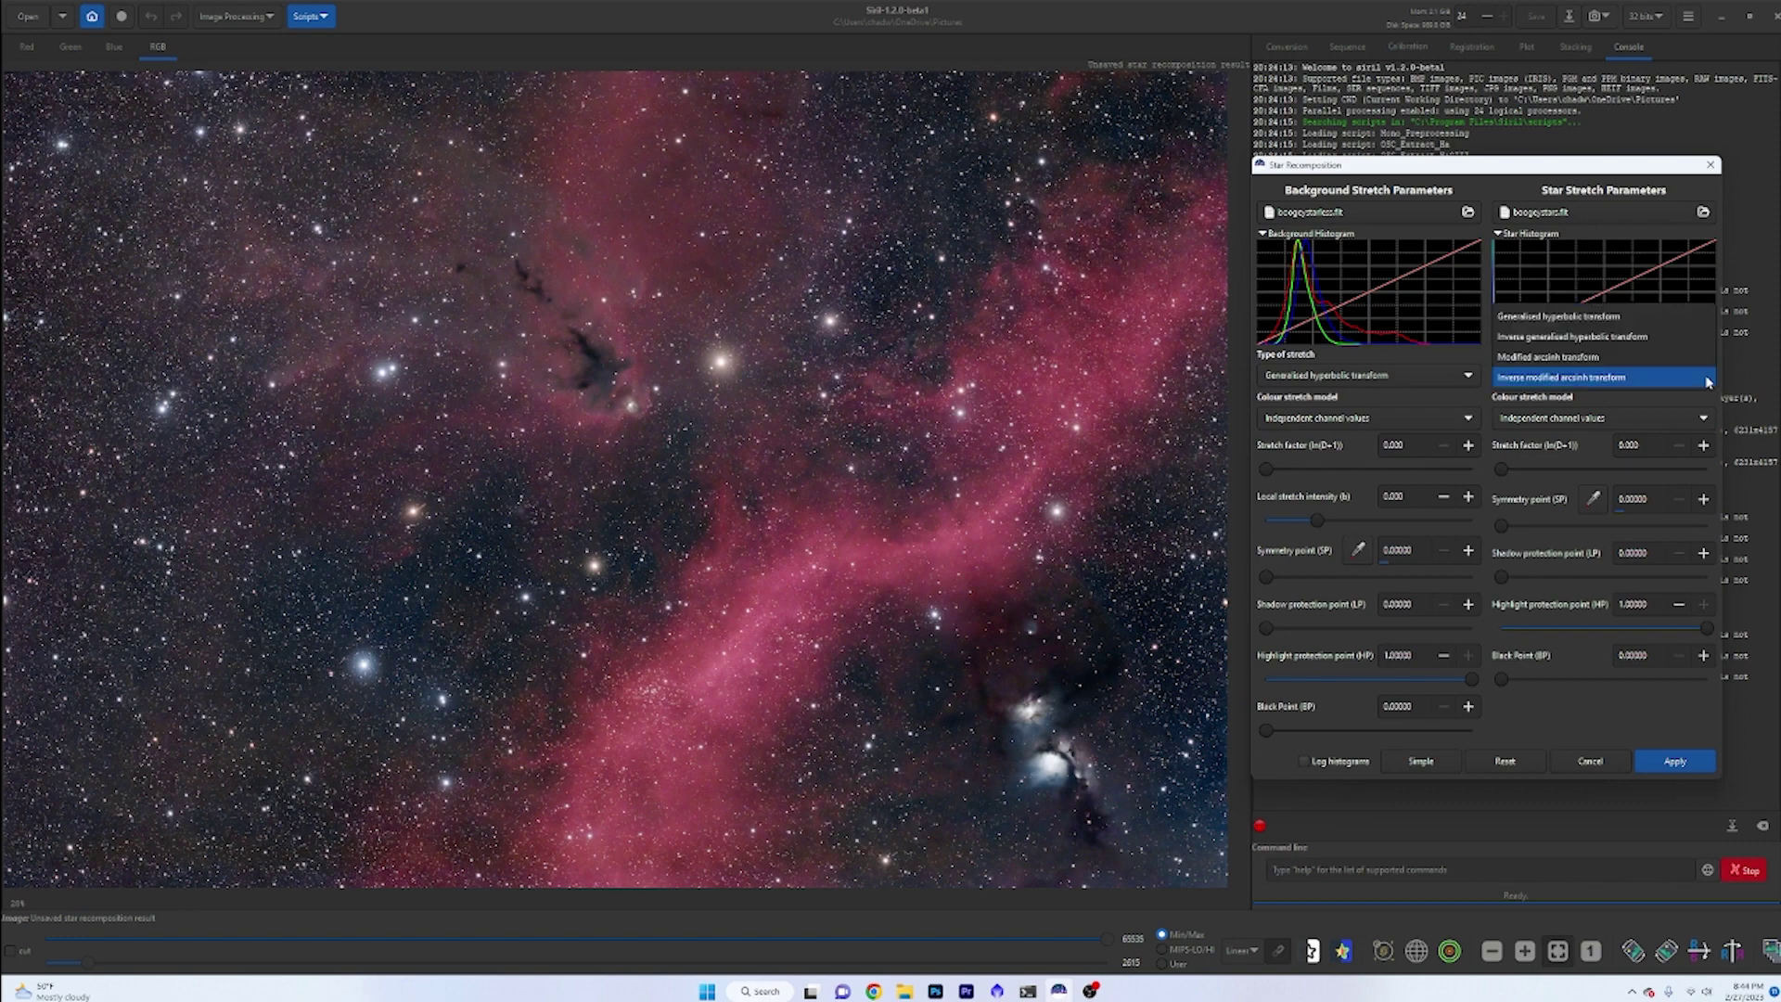
pyautogui.click(1636, 361)
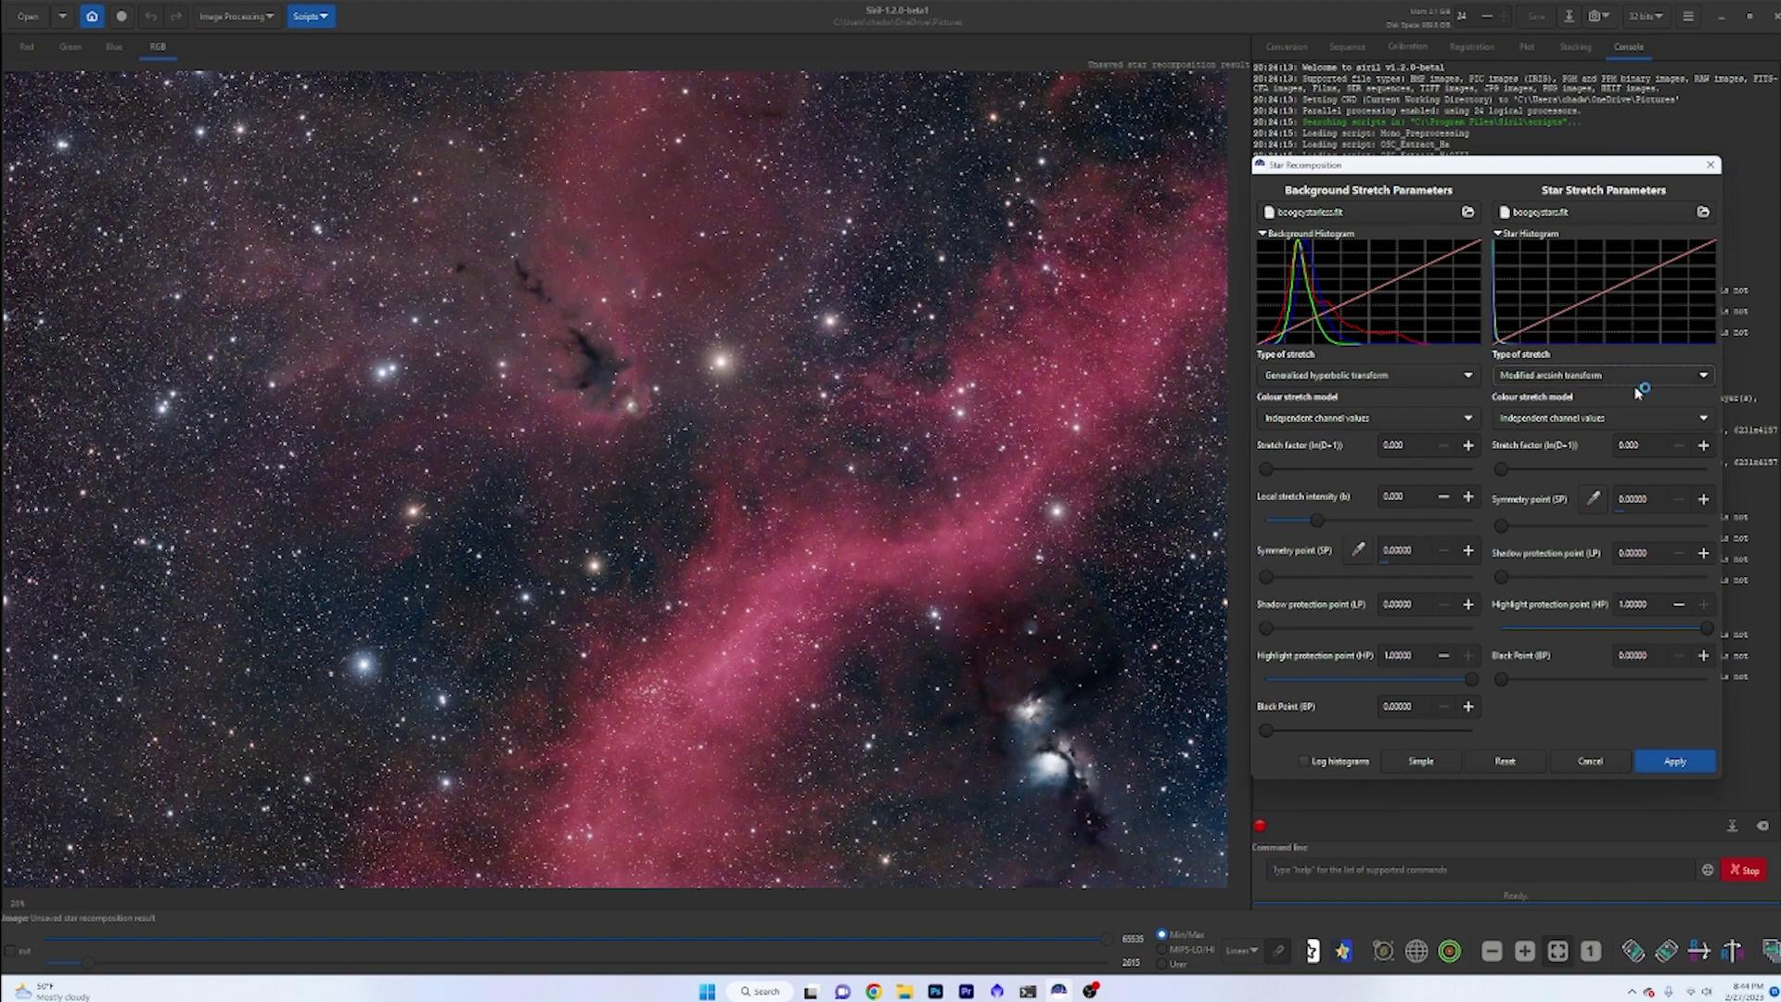
pyautogui.doubleClick(1634, 446)
pyautogui.write('2')
pyautogui.press('Return')
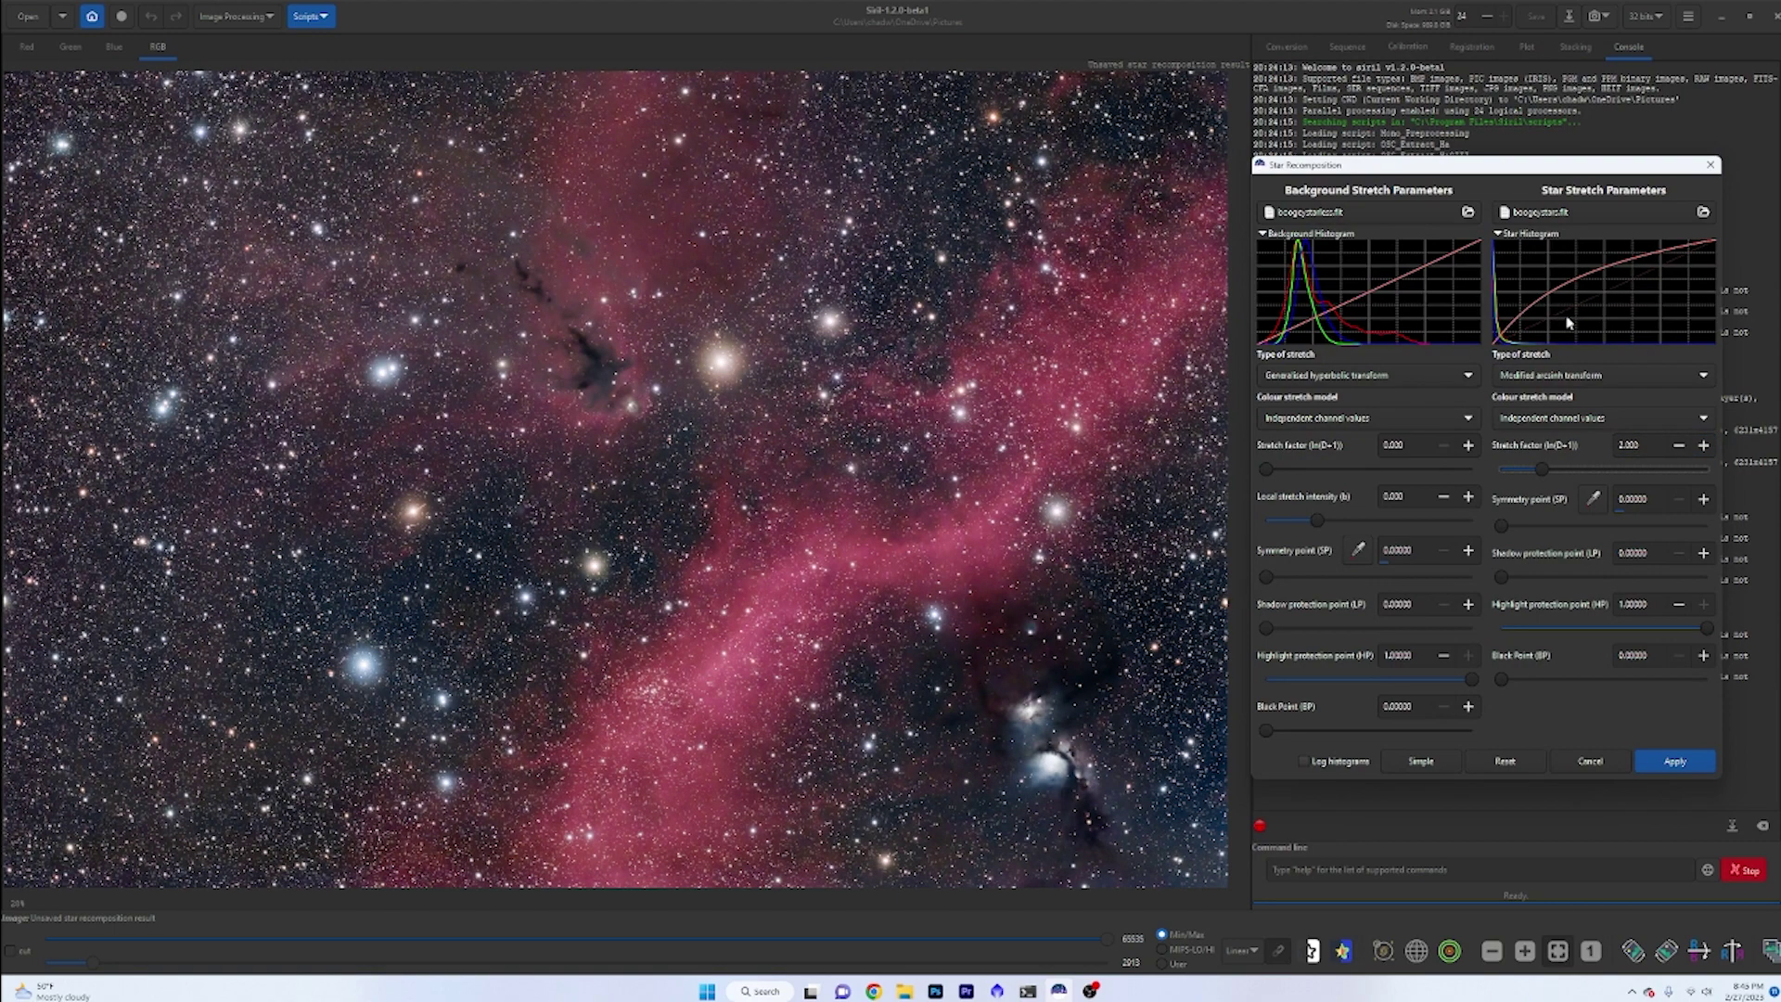
# - Reset the star stretch, then use Inverse modified arcsinh with a stretch factor of 1.5
pyautogui.click(1505, 761)
pyautogui.click(1694, 419)
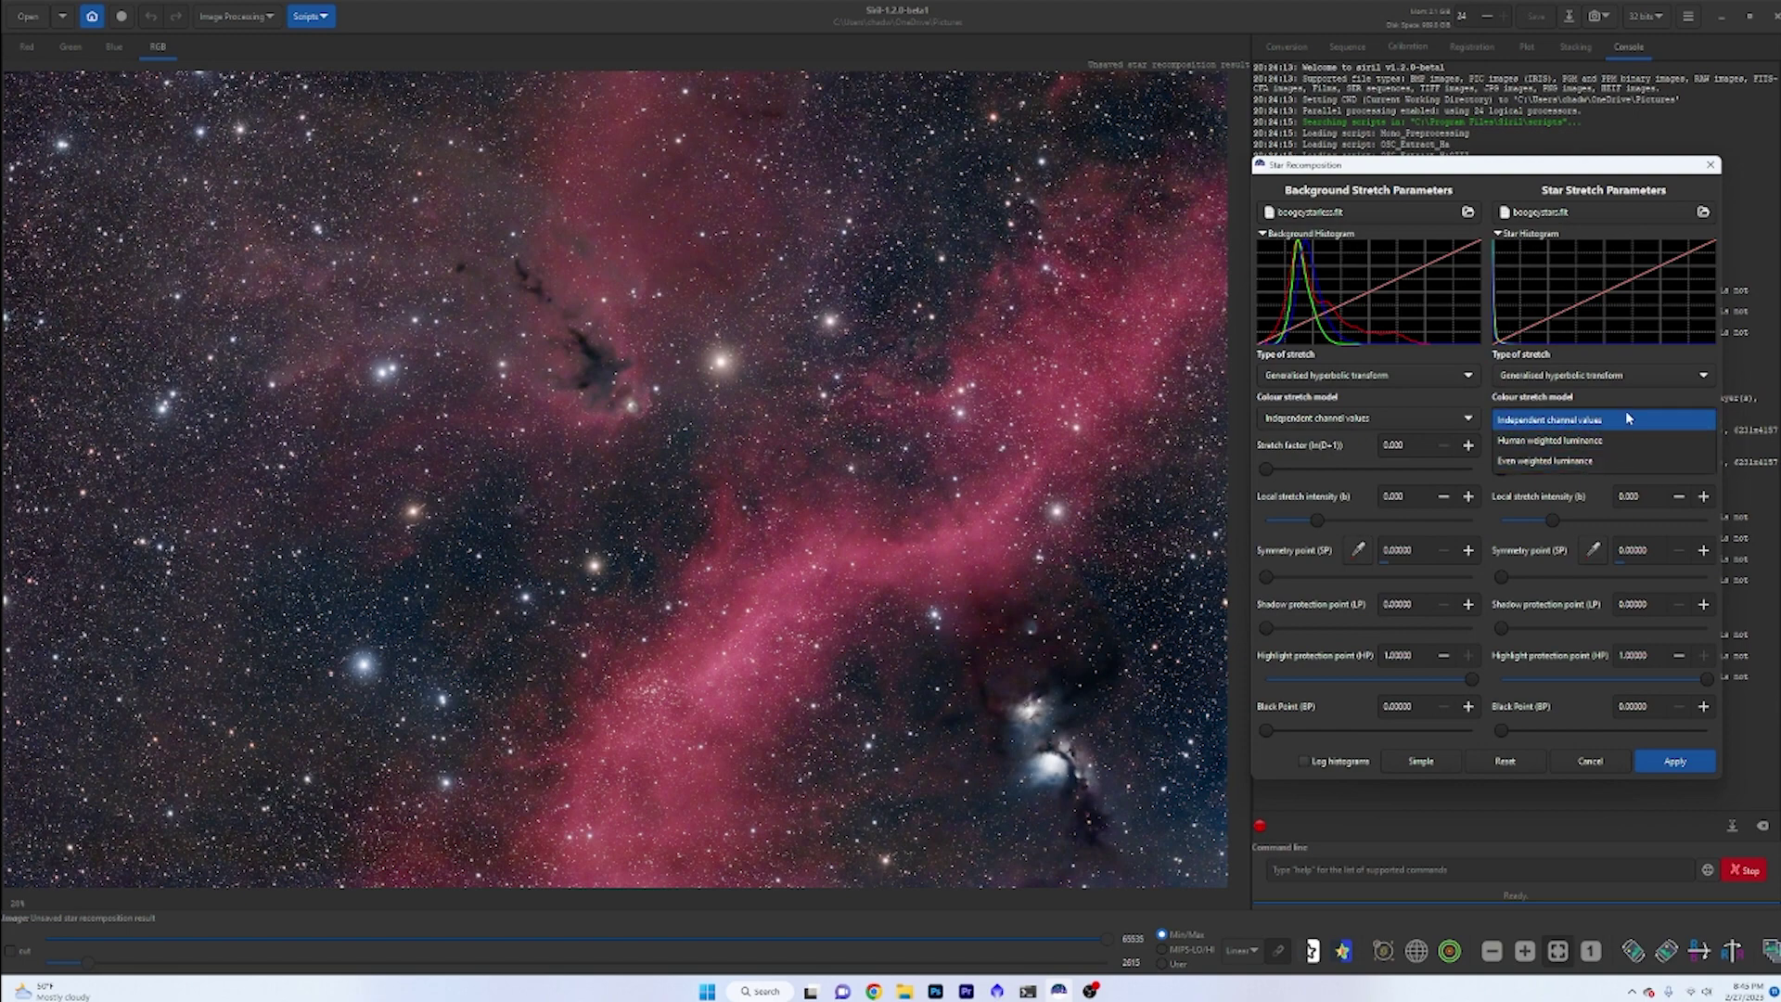
pyautogui.click(1658, 376)
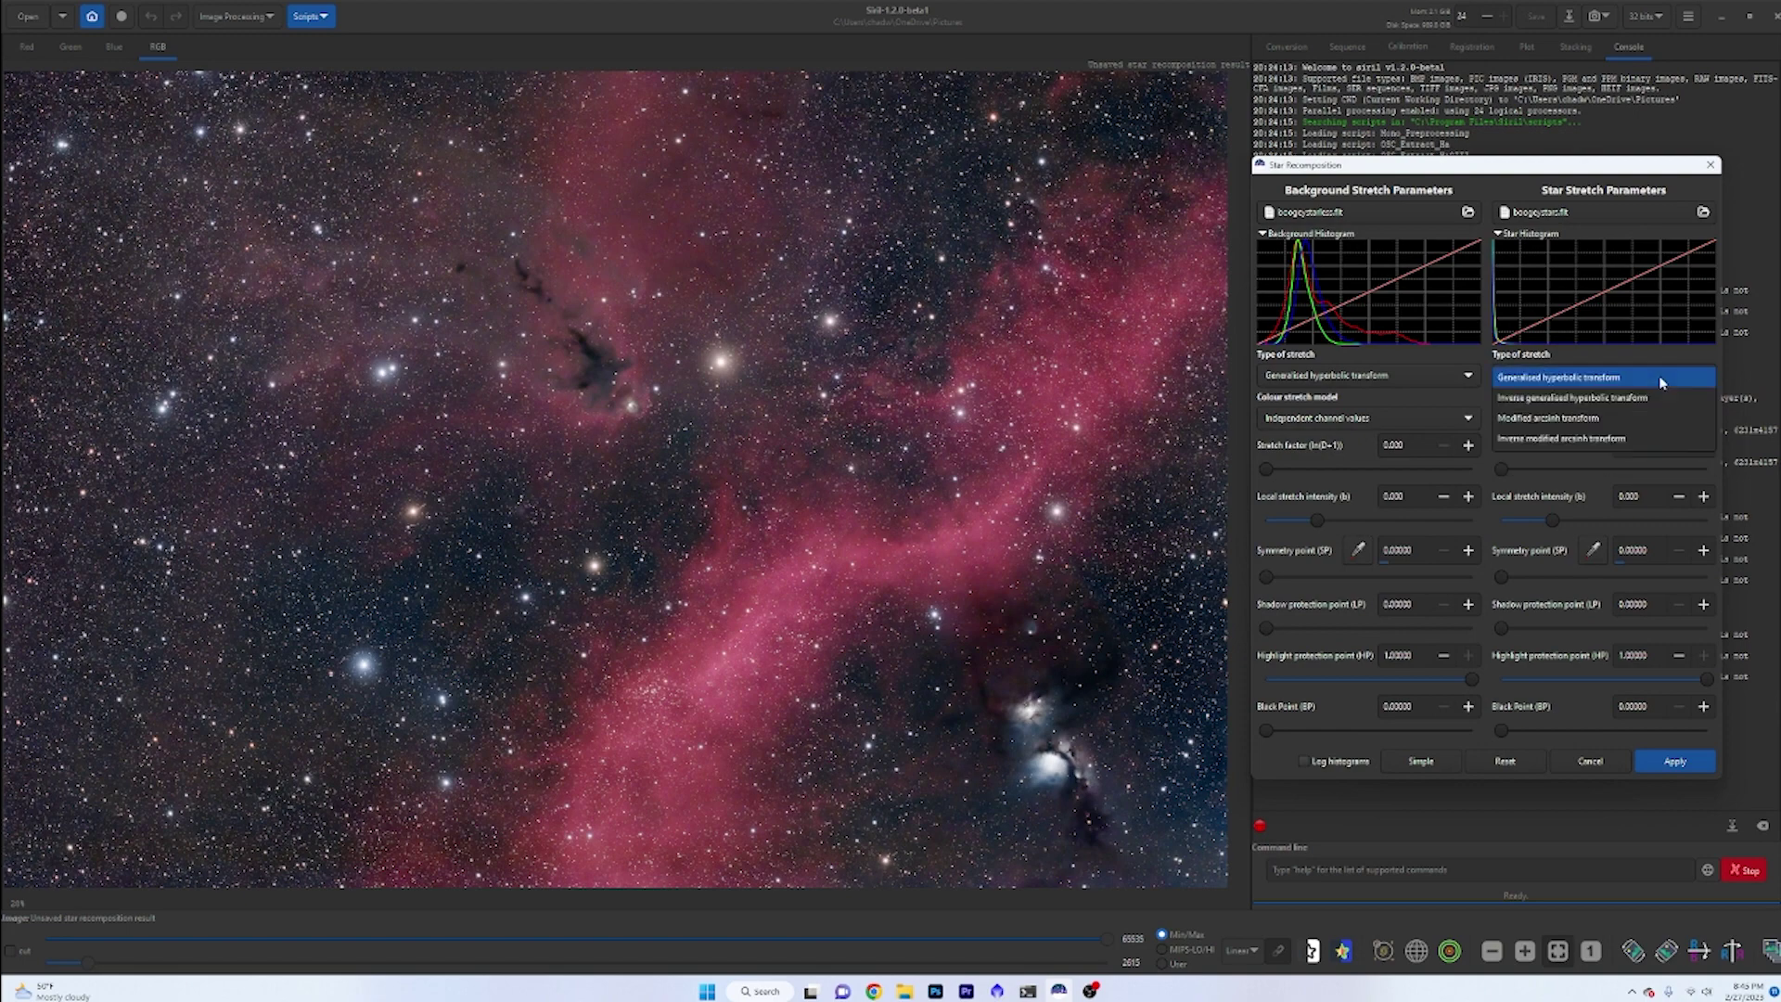
pyautogui.click(1638, 432)
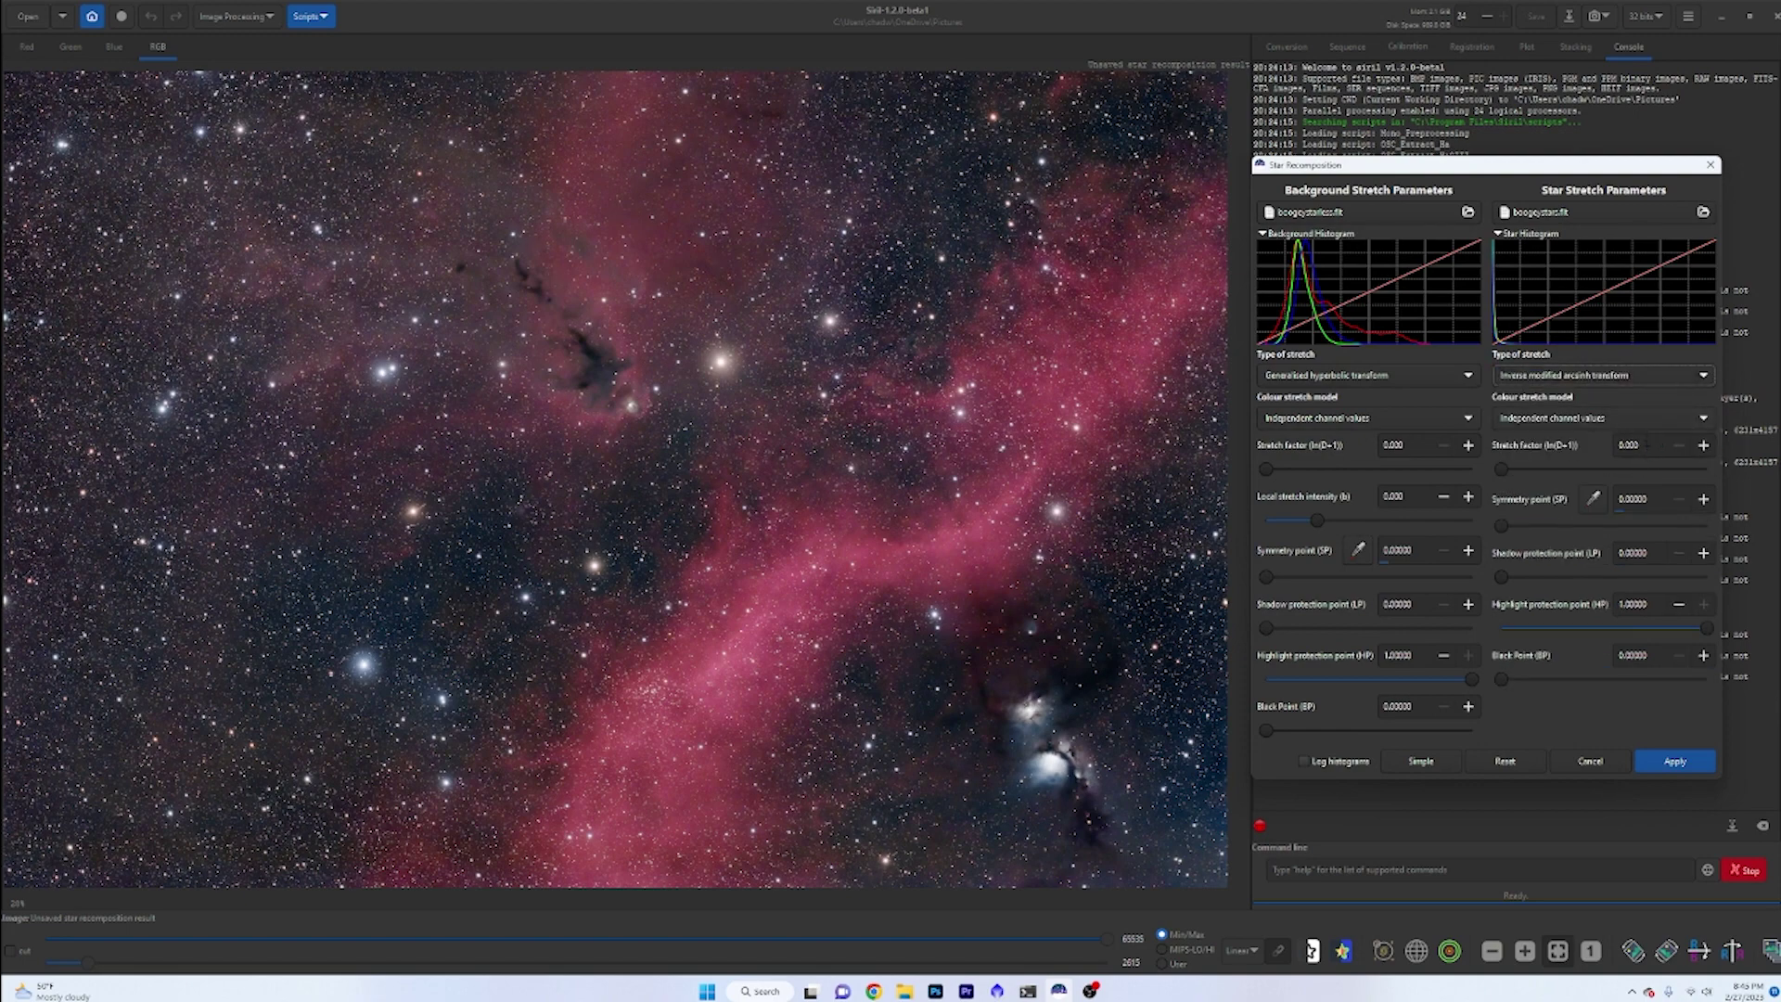
pyautogui.doubleClick(1629, 444)
pyautogui.write('1.5')
pyautogui.press('Return')
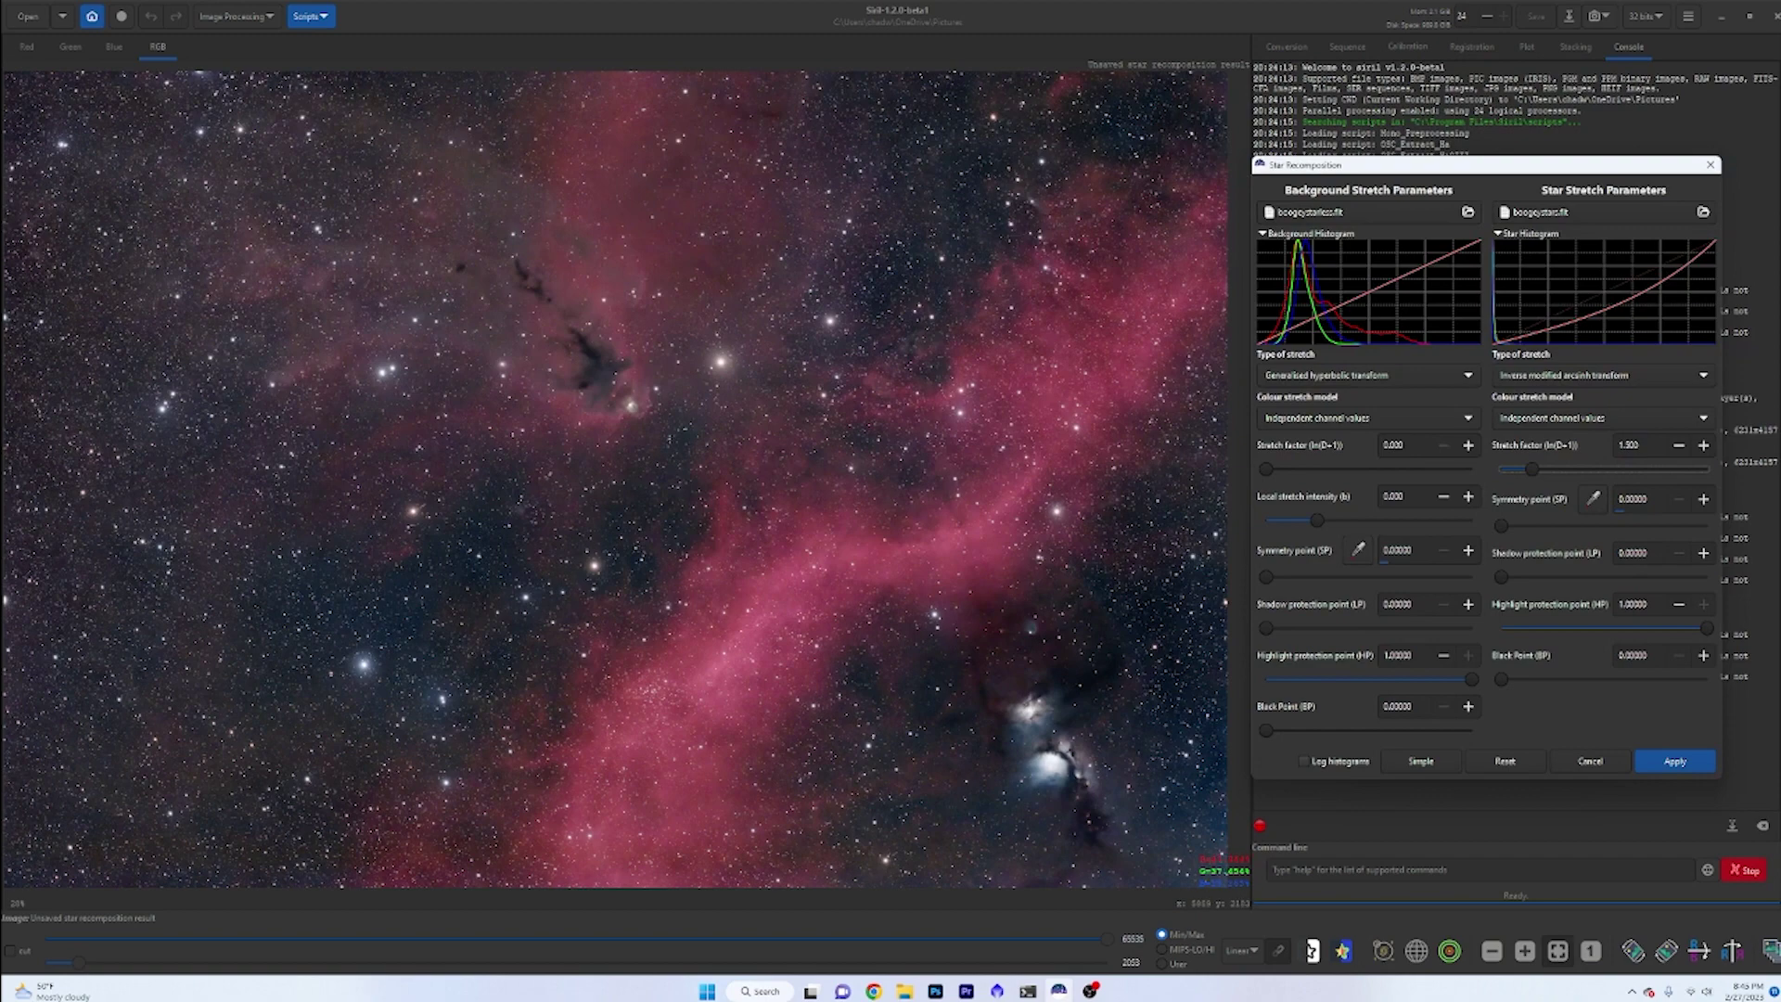
pyautogui.click(1410, 374)
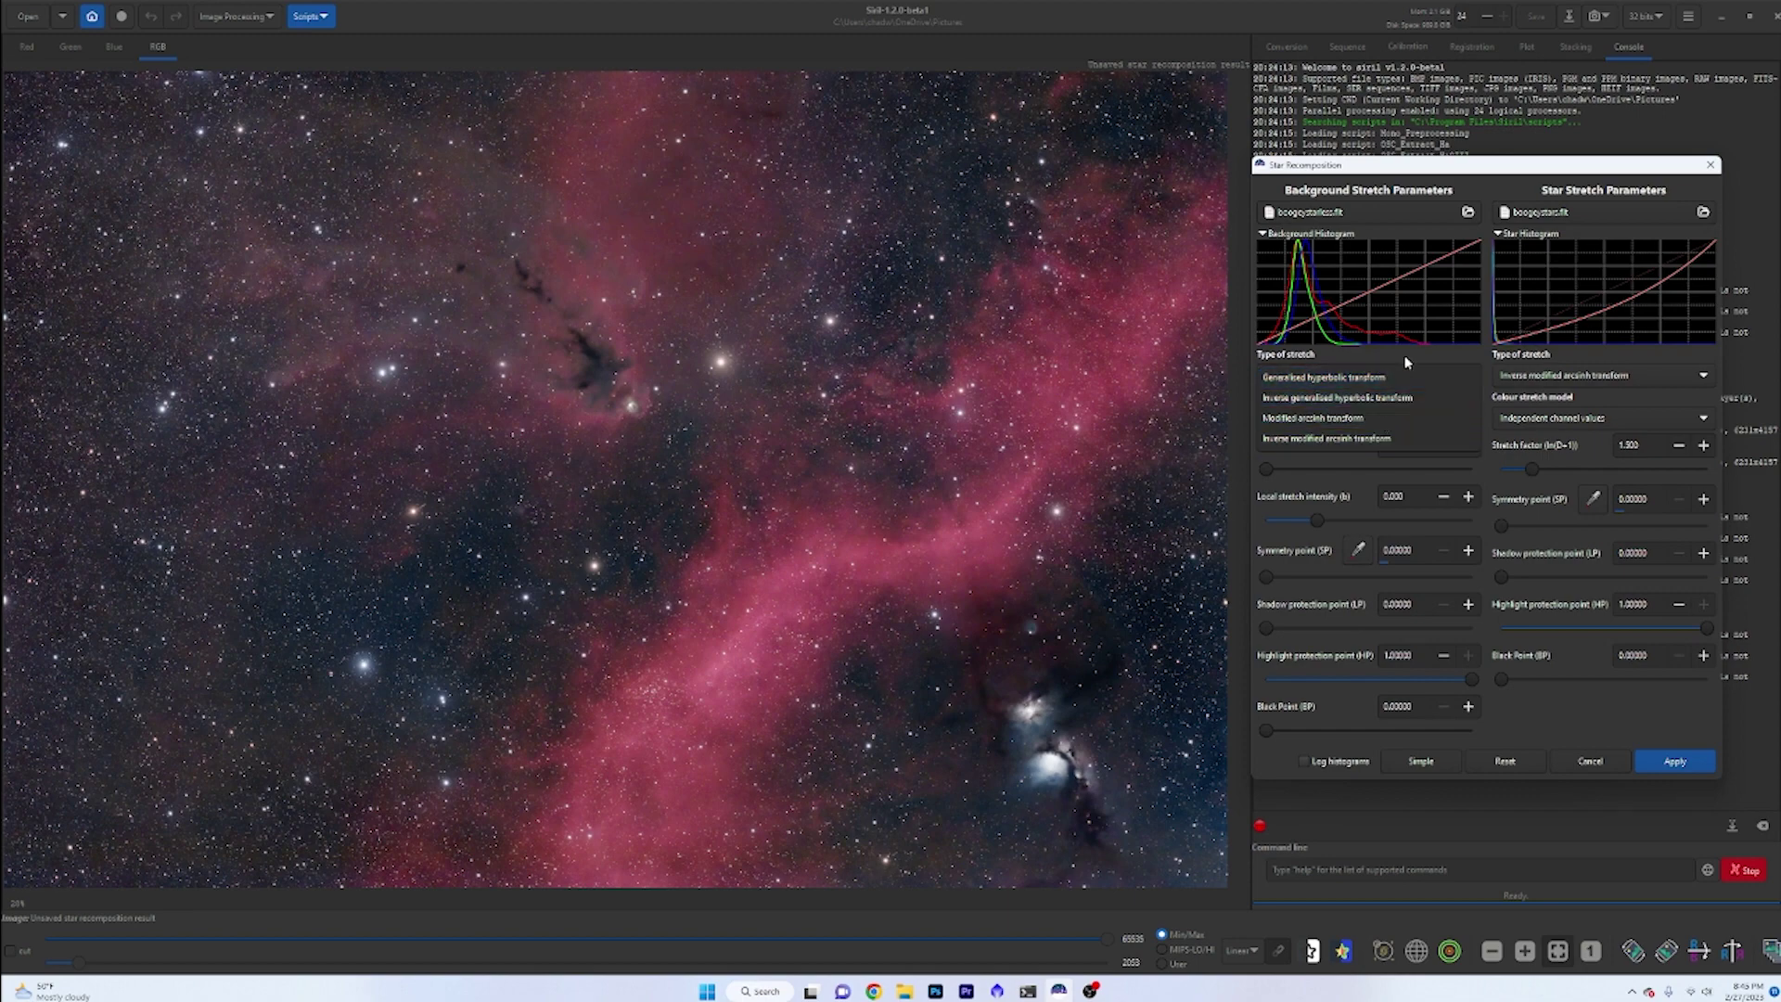
pyautogui.click(1326, 377)
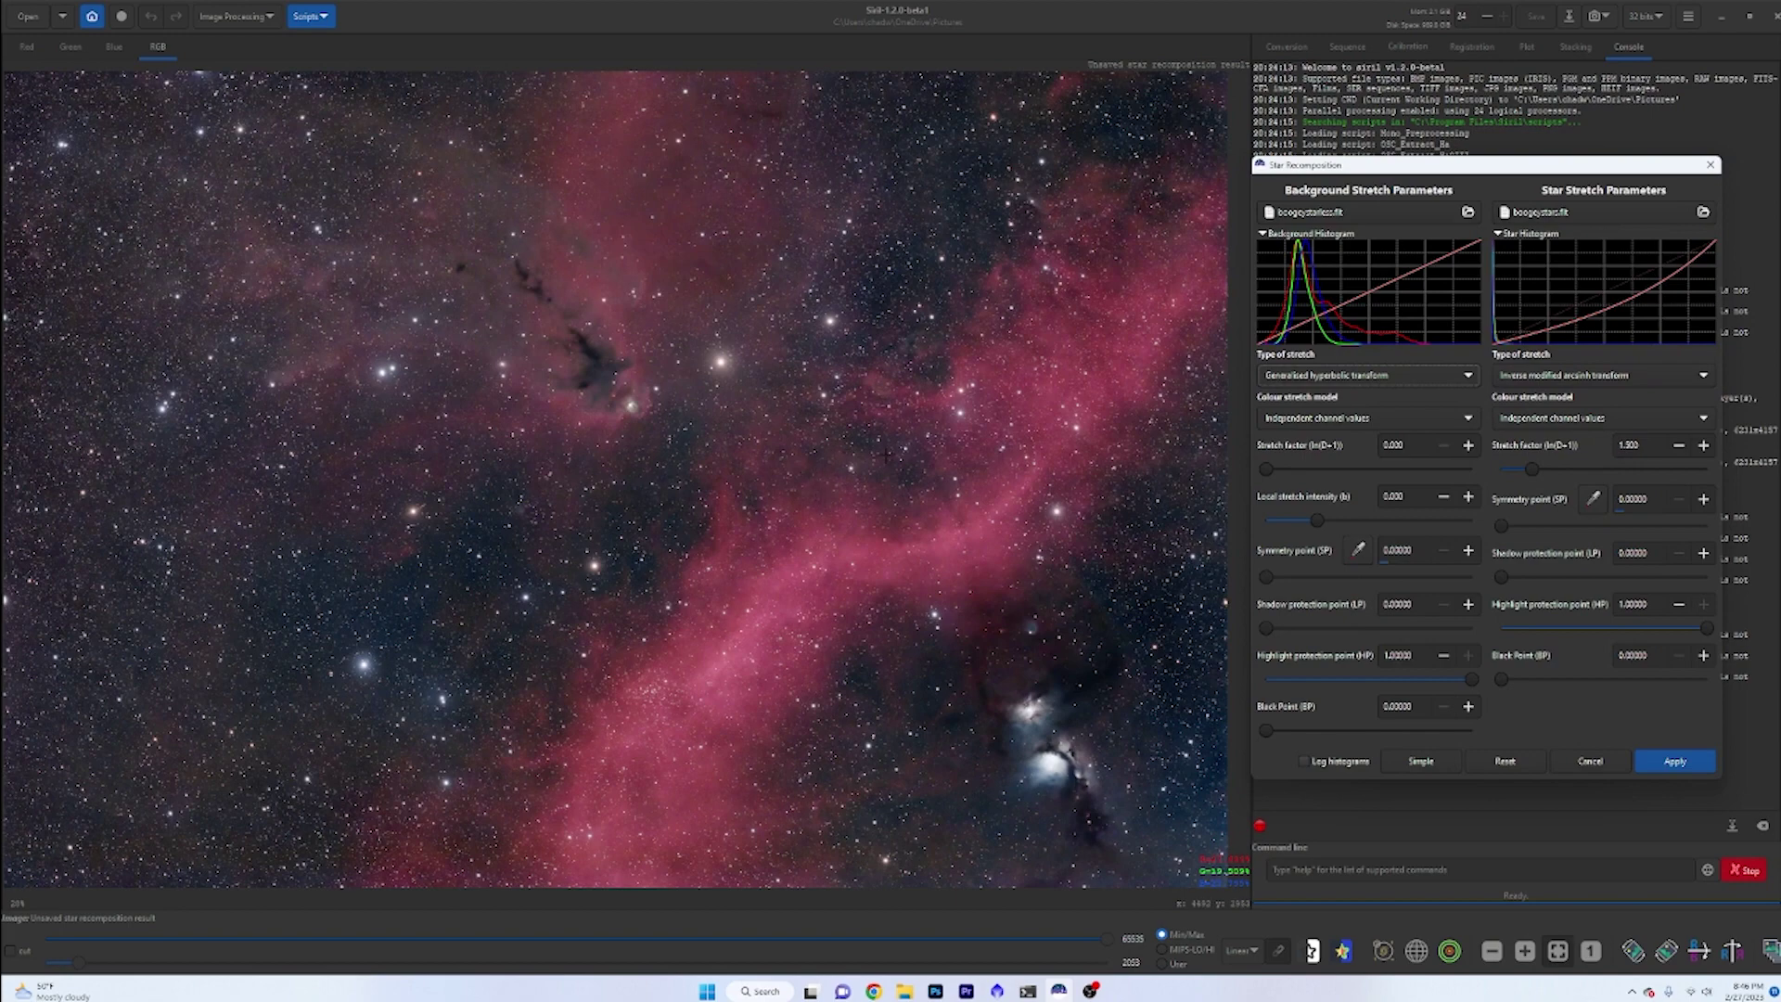
# - Keep Inverse modified arcsinh for stars and change the star stretch factor from 0 to 4
pyautogui.click(1704, 377)
pyautogui.click(1665, 380)
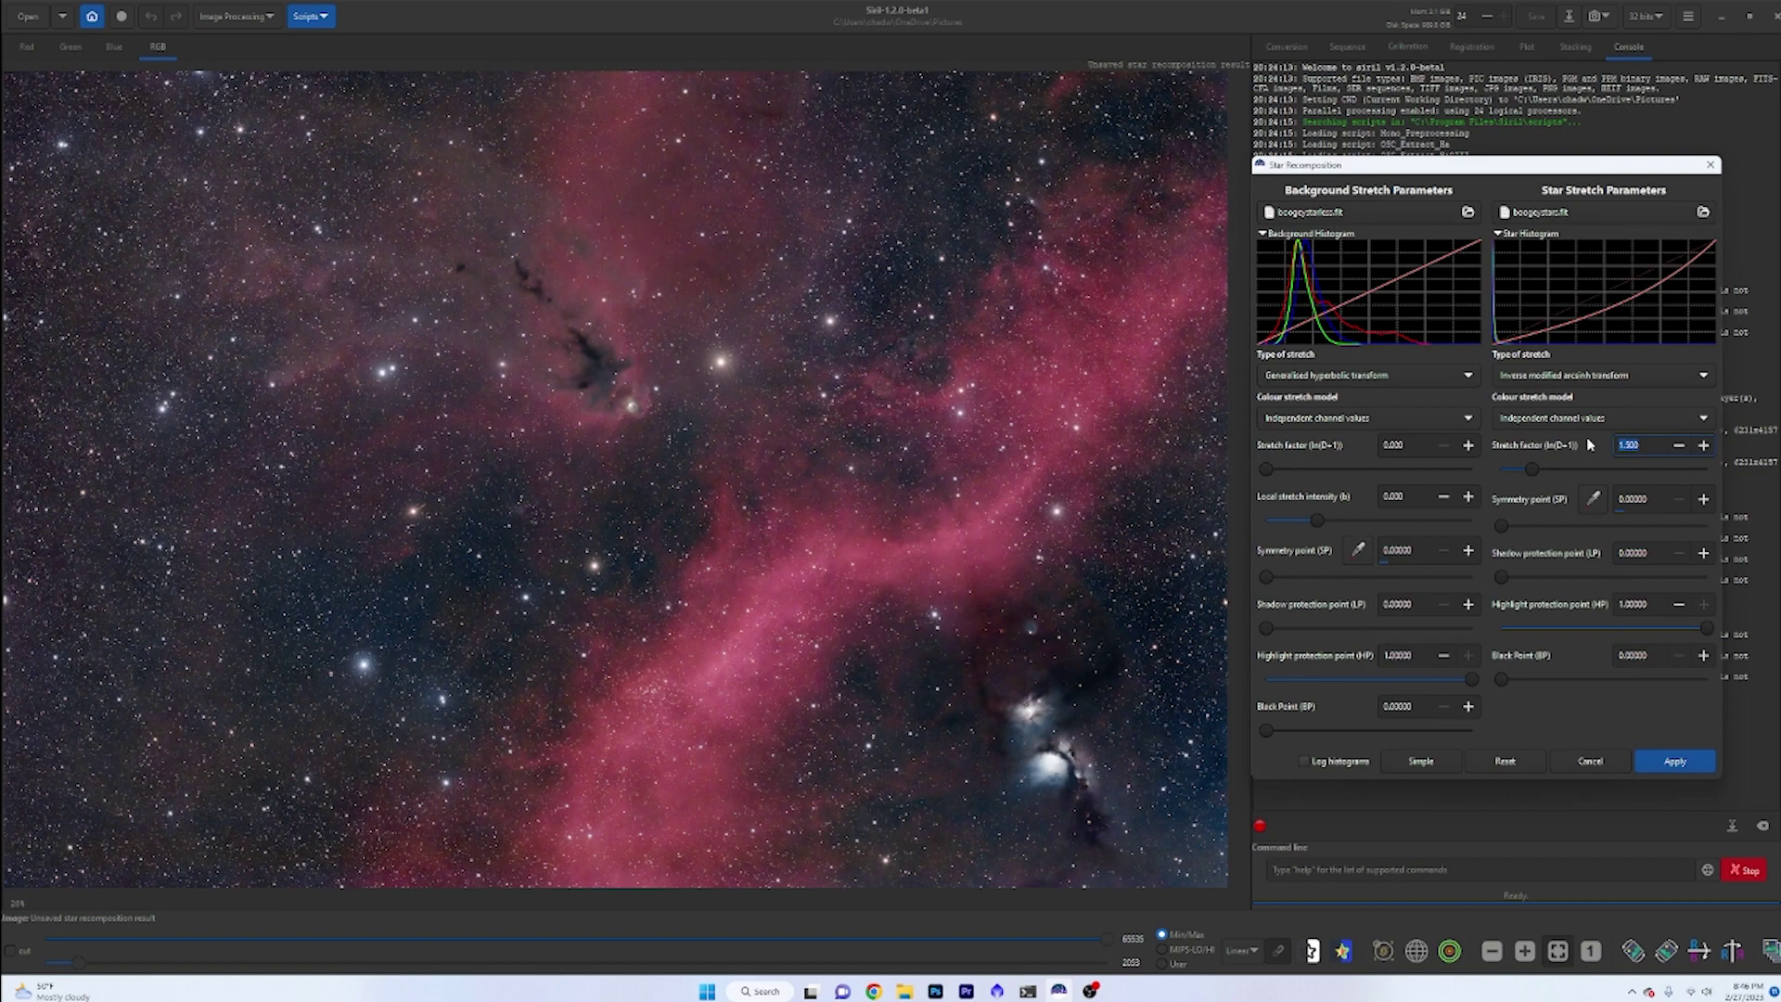
pyautogui.write('0')
pyautogui.press('Return')
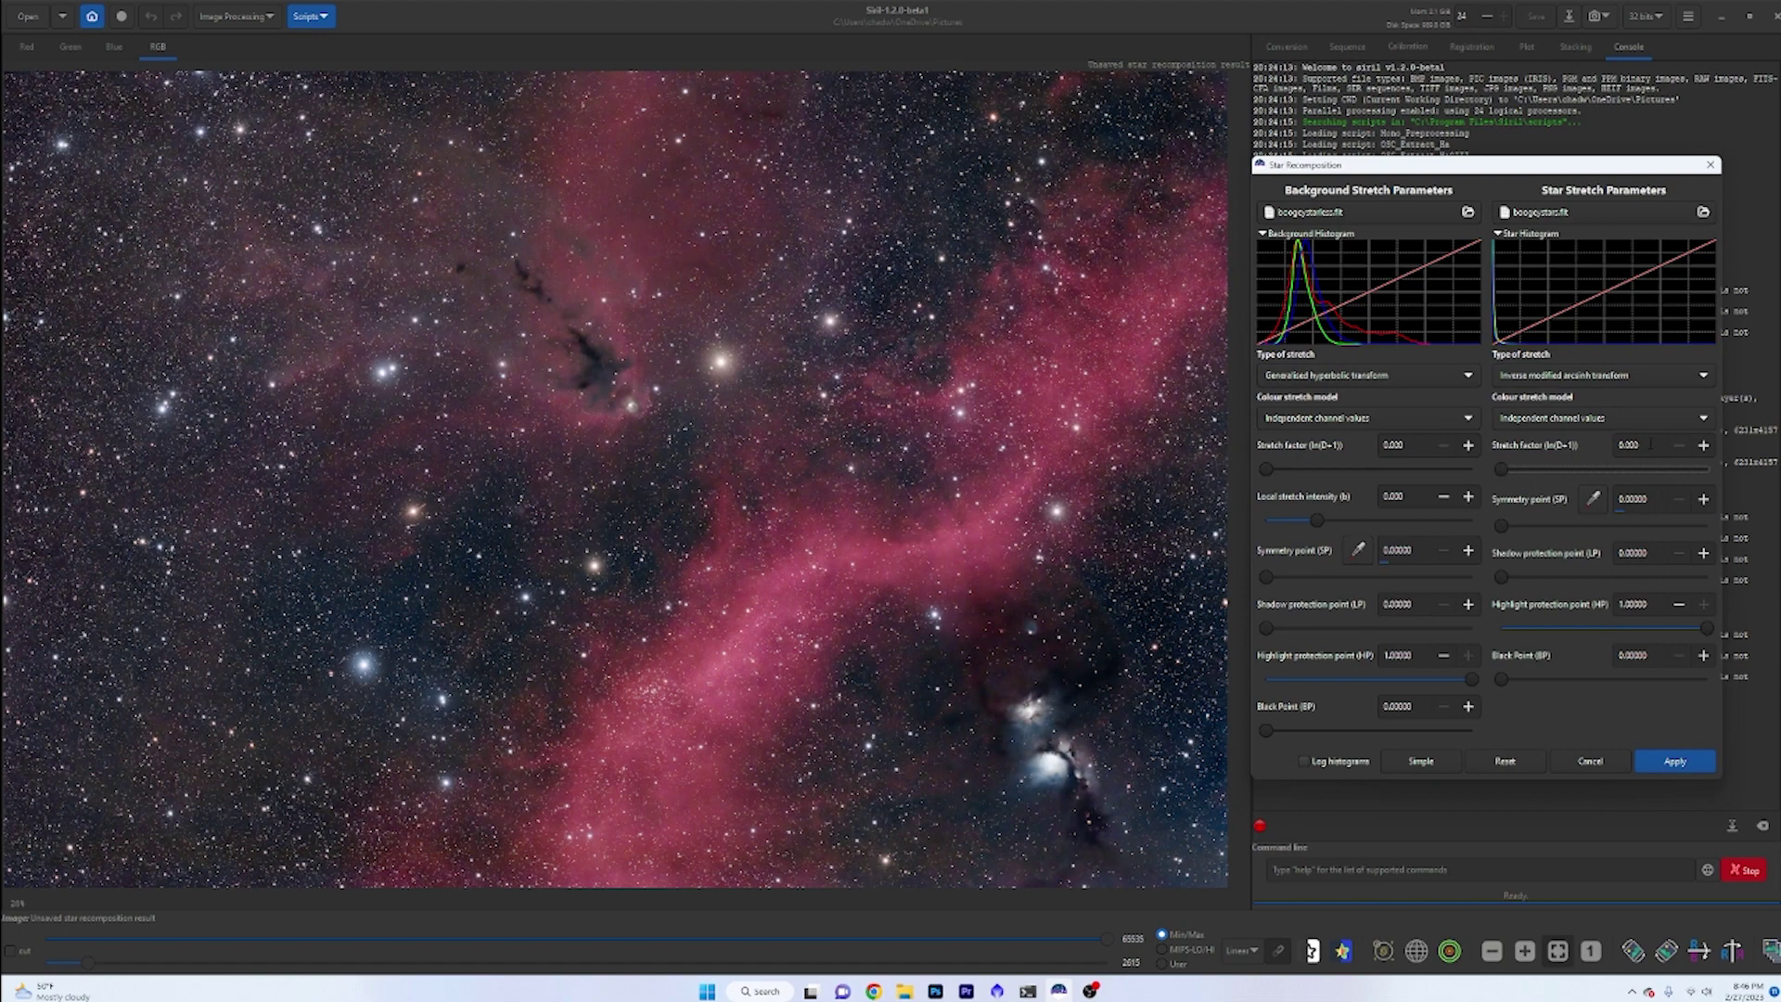
pyautogui.click(1650, 444)
pyautogui.write('4')
pyautogui.press('Return')
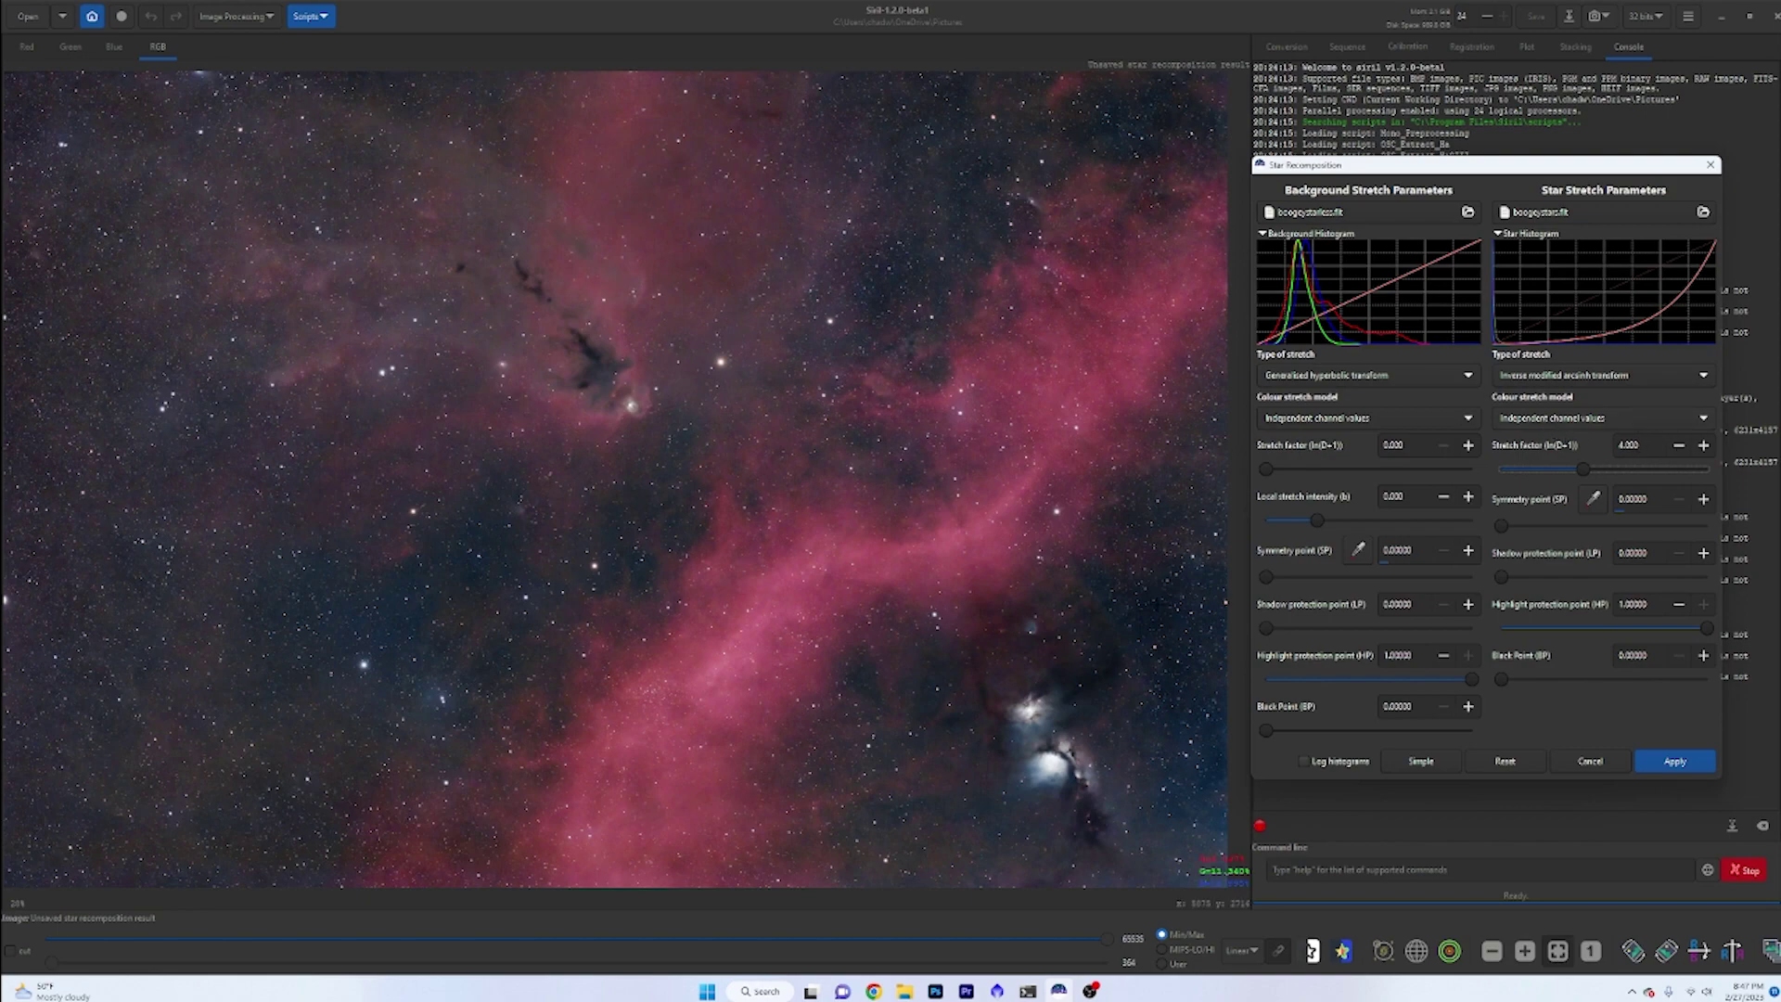
# - Zoom into the blue nebula and compare star stretch factors 2, 0 and 8
pyautogui.scroll(5, 1051, 644)
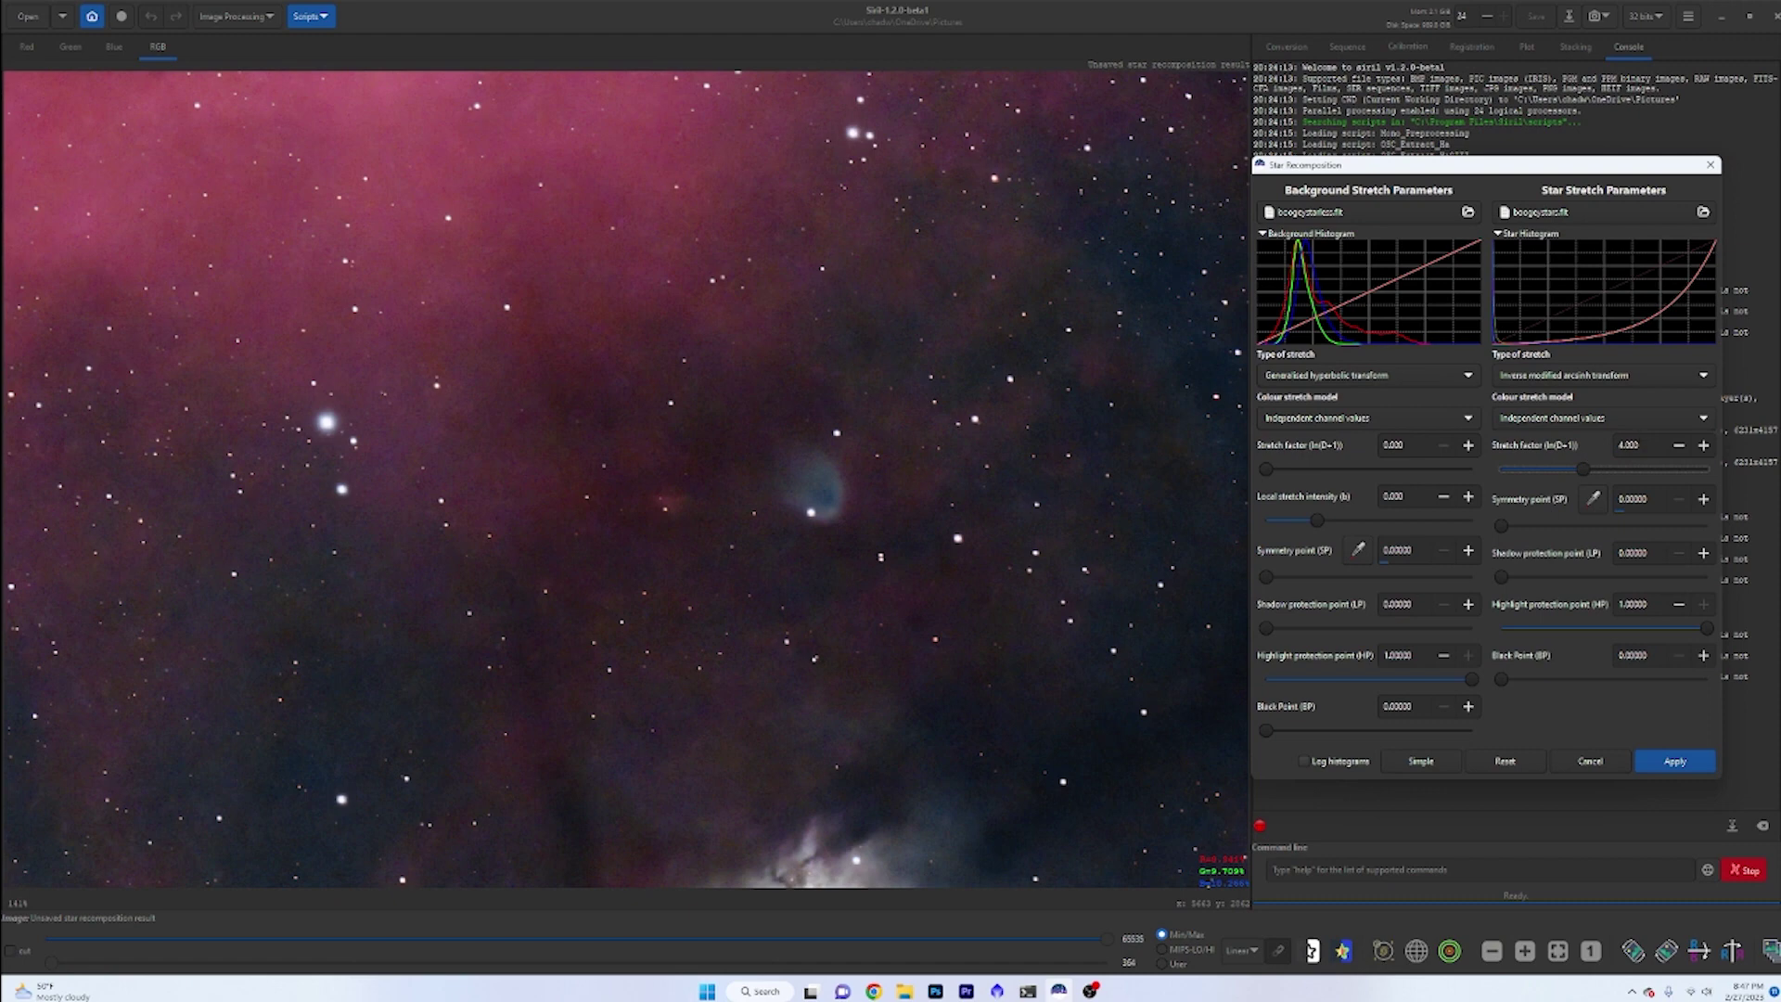
pyautogui.tripleClick(1633, 445)
pyautogui.write('2')
pyautogui.press('Return')
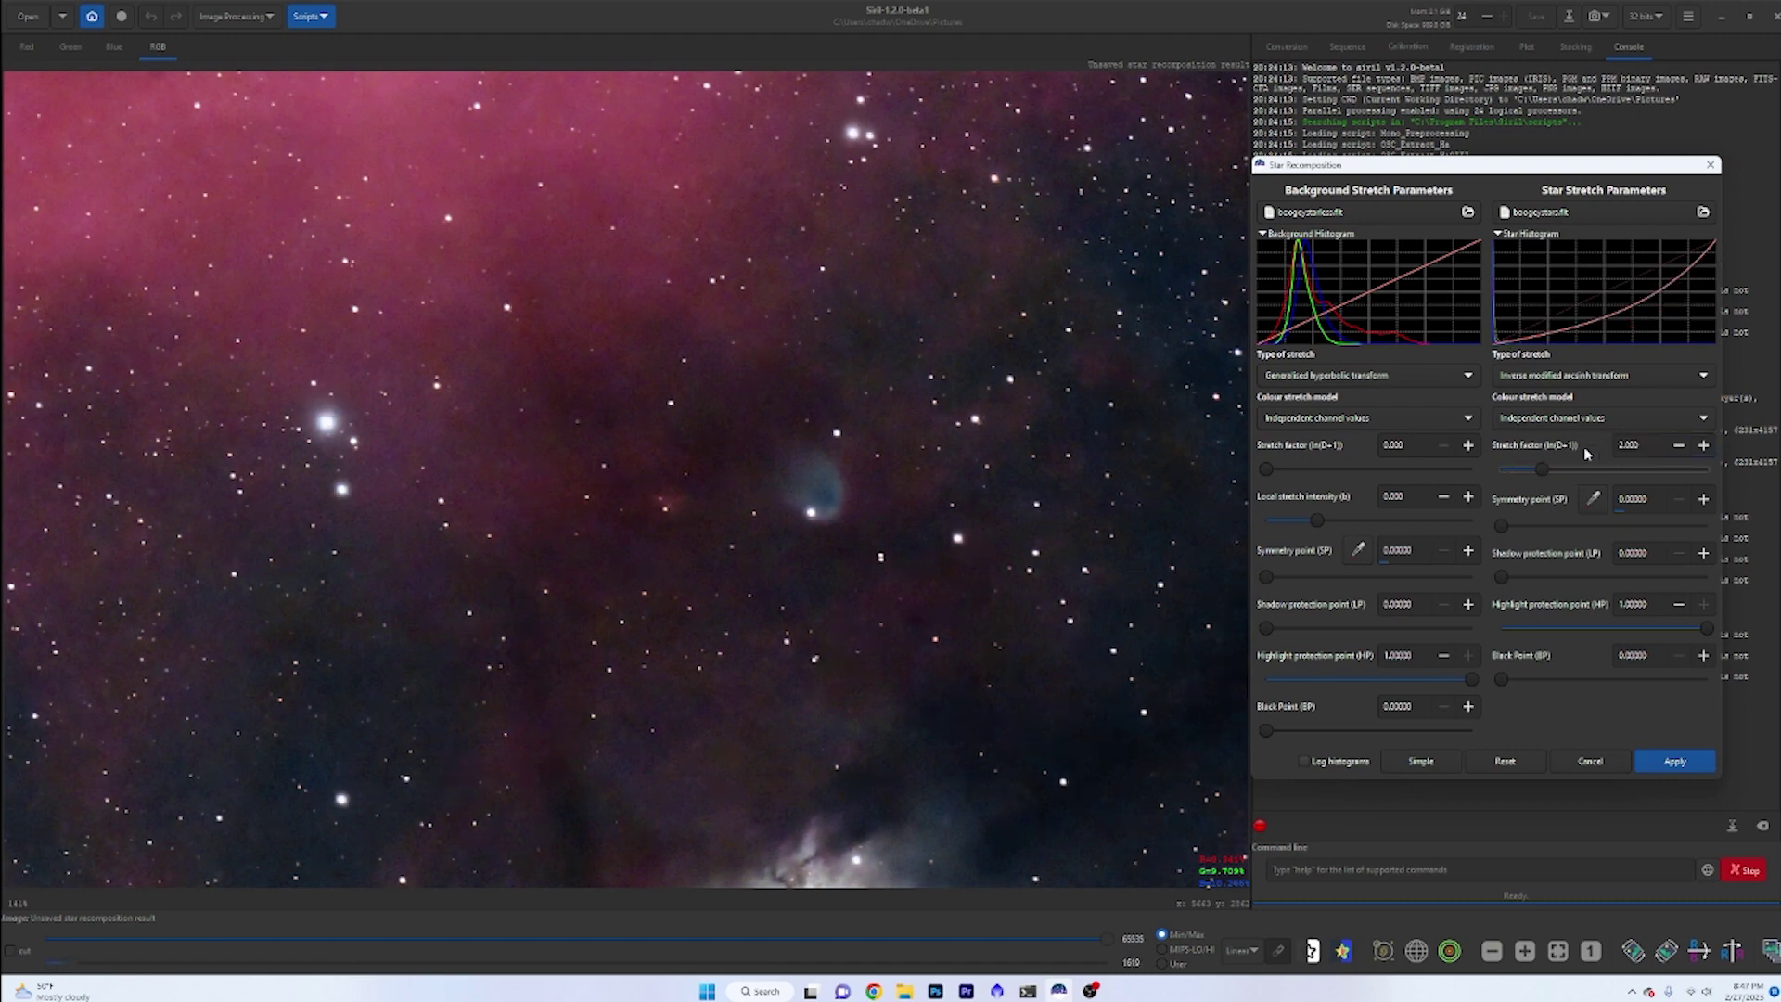
pyautogui.tripleClick(1639, 443)
pyautogui.write('0')
pyautogui.press('Return')
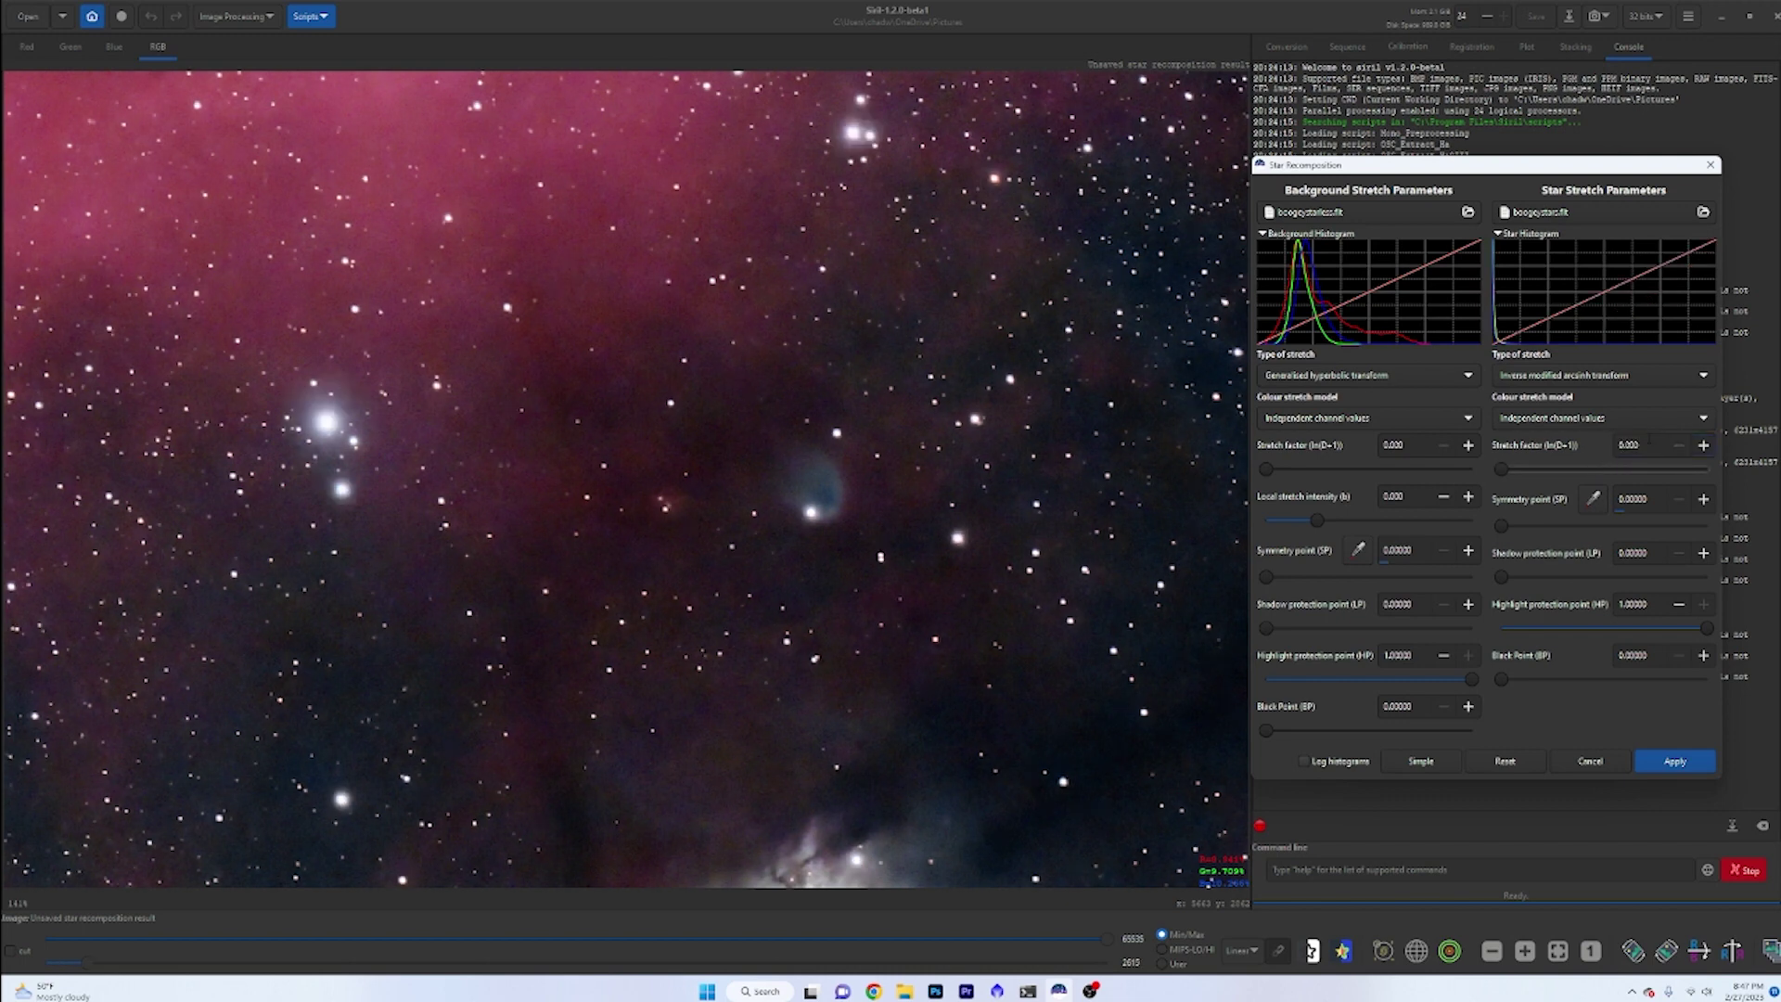
pyautogui.tripleClick(1656, 447)
pyautogui.write('8')
pyautogui.press('Return')
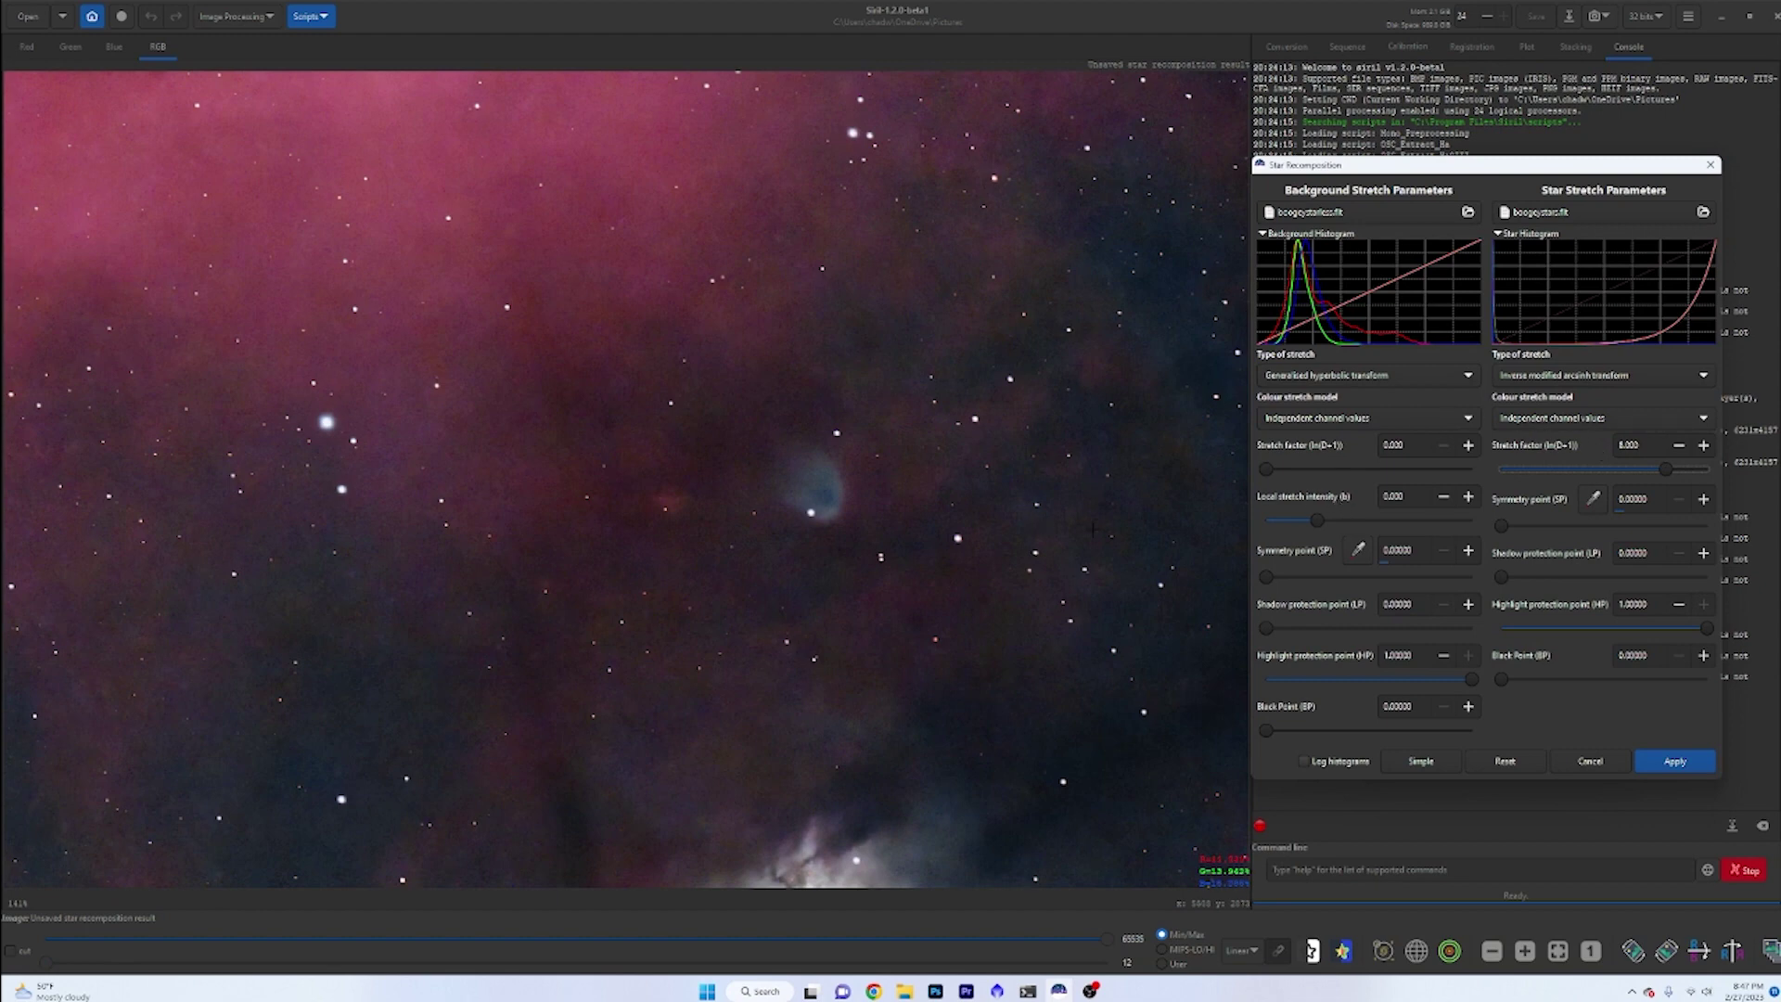
# - Try a star stretch factor of 4, then settle on 2
pyautogui.scroll(3, 1093, 529)
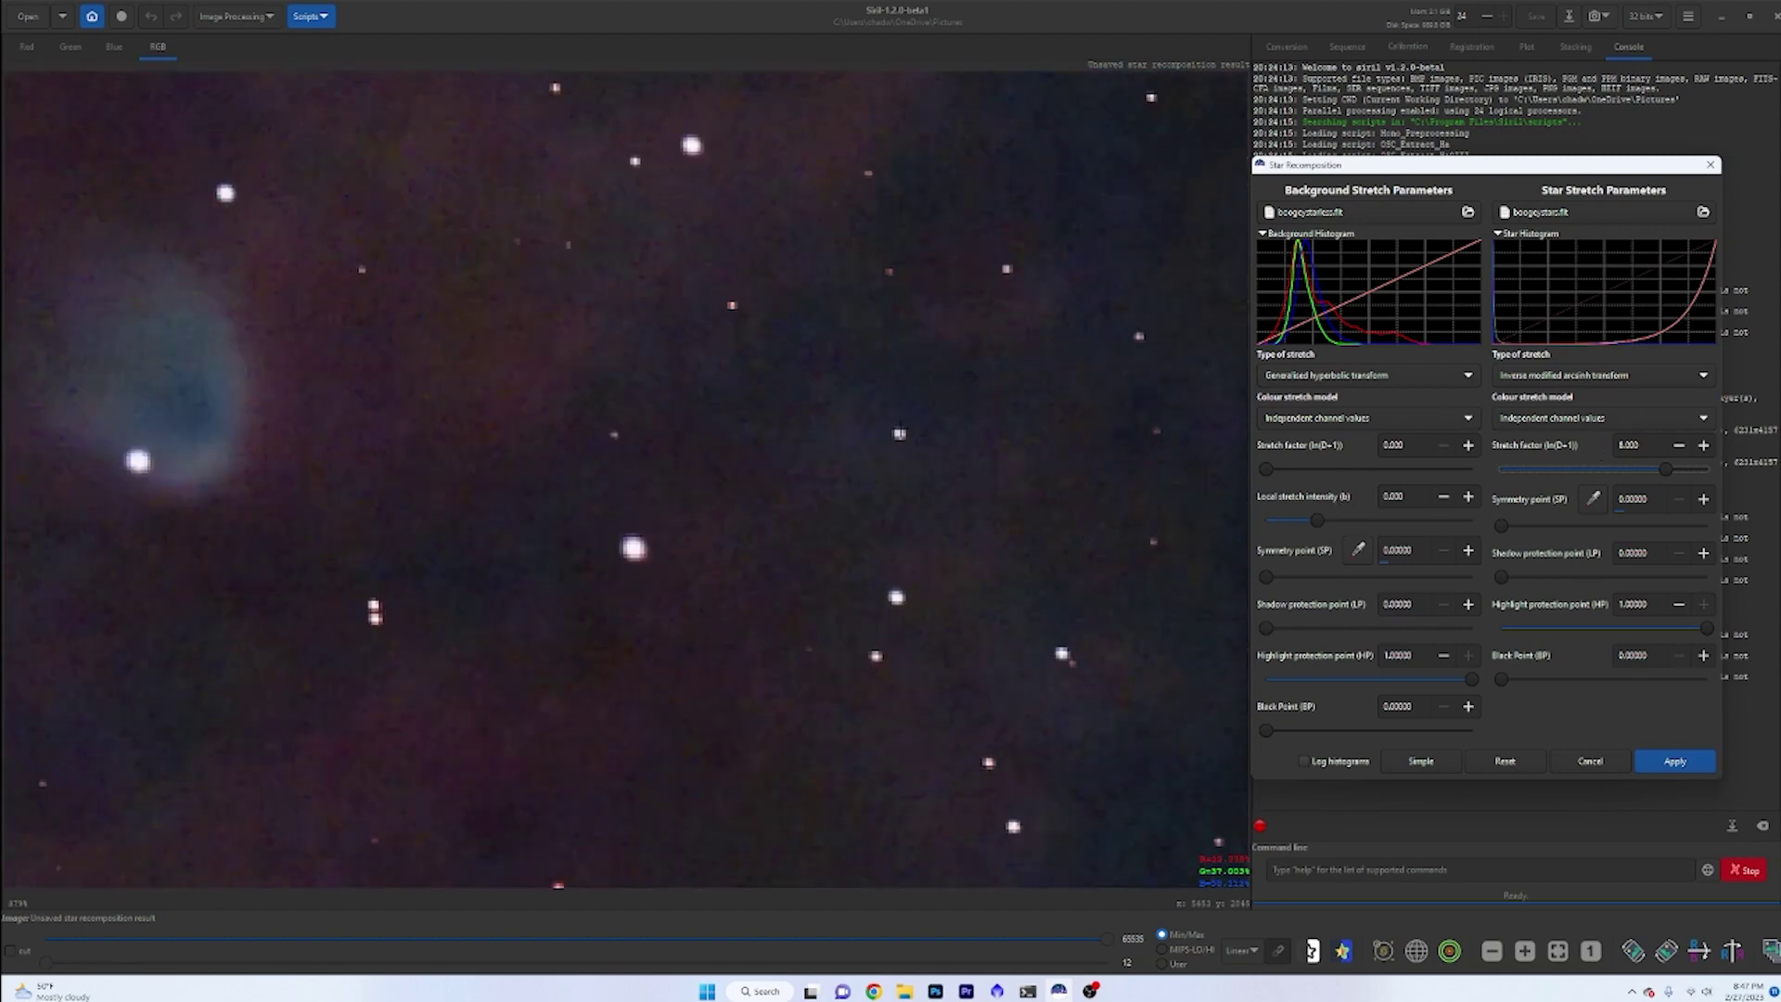
pyautogui.scroll(-3, 899, 432)
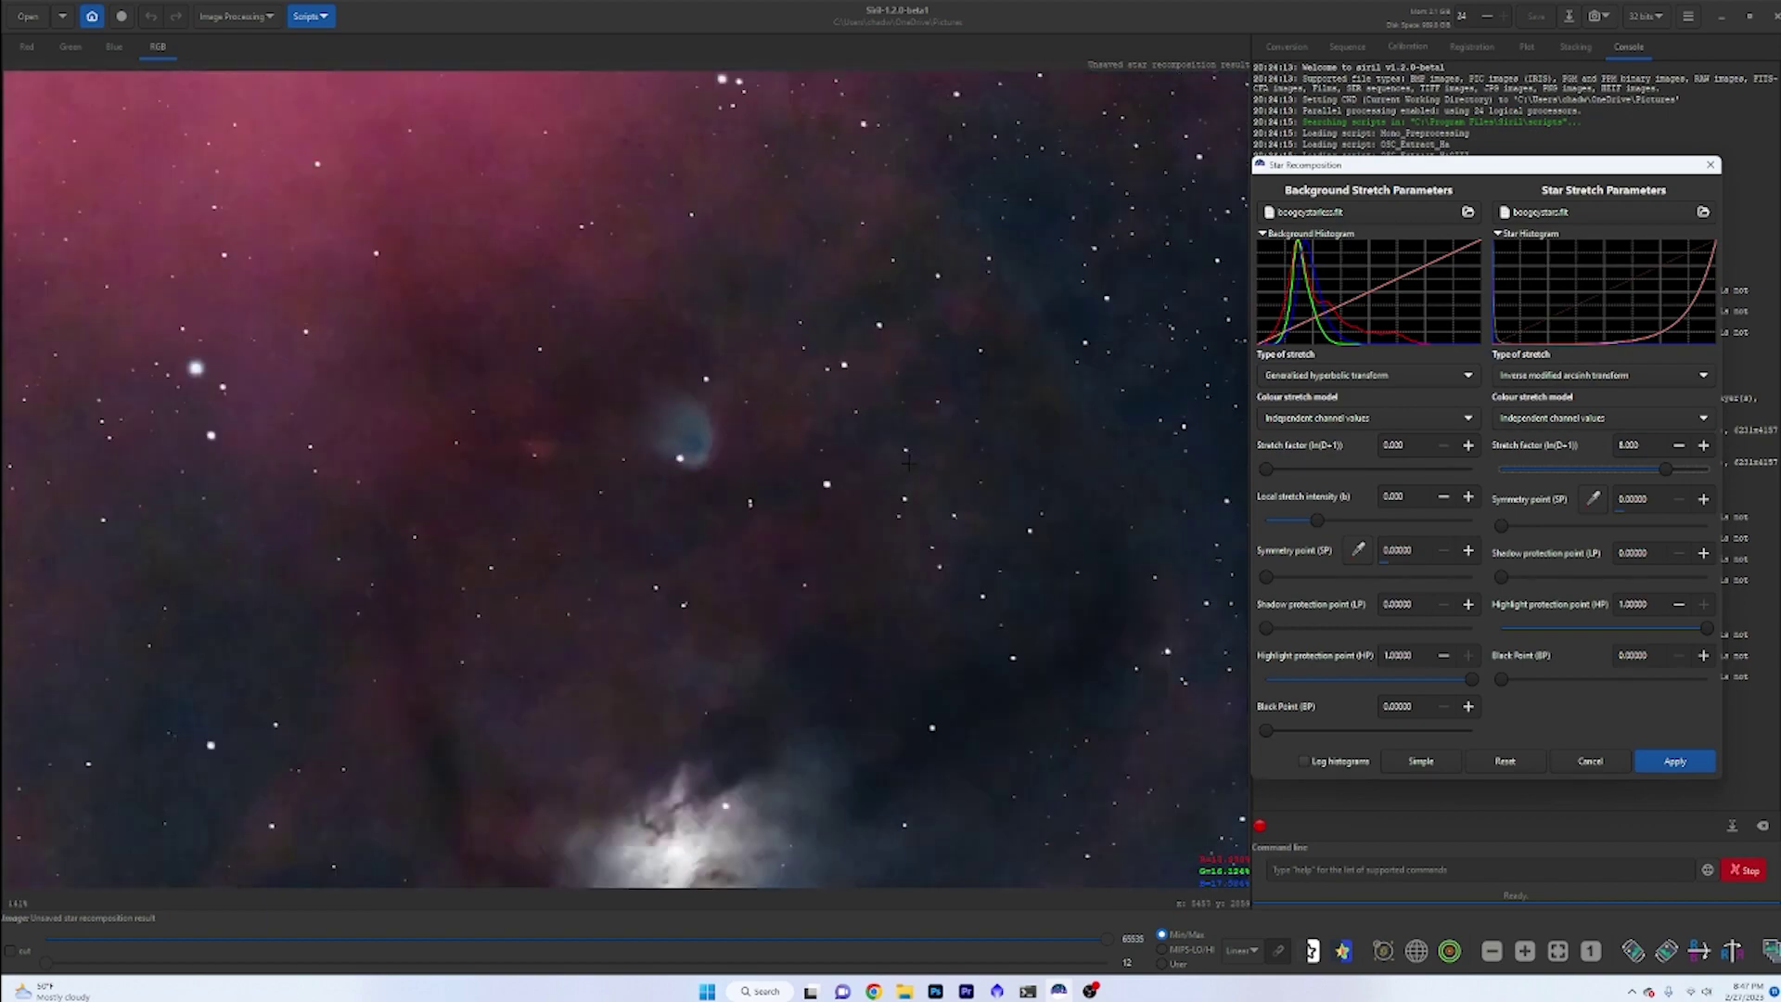
pyautogui.scroll(1, 907, 461)
pyautogui.click(1630, 444)
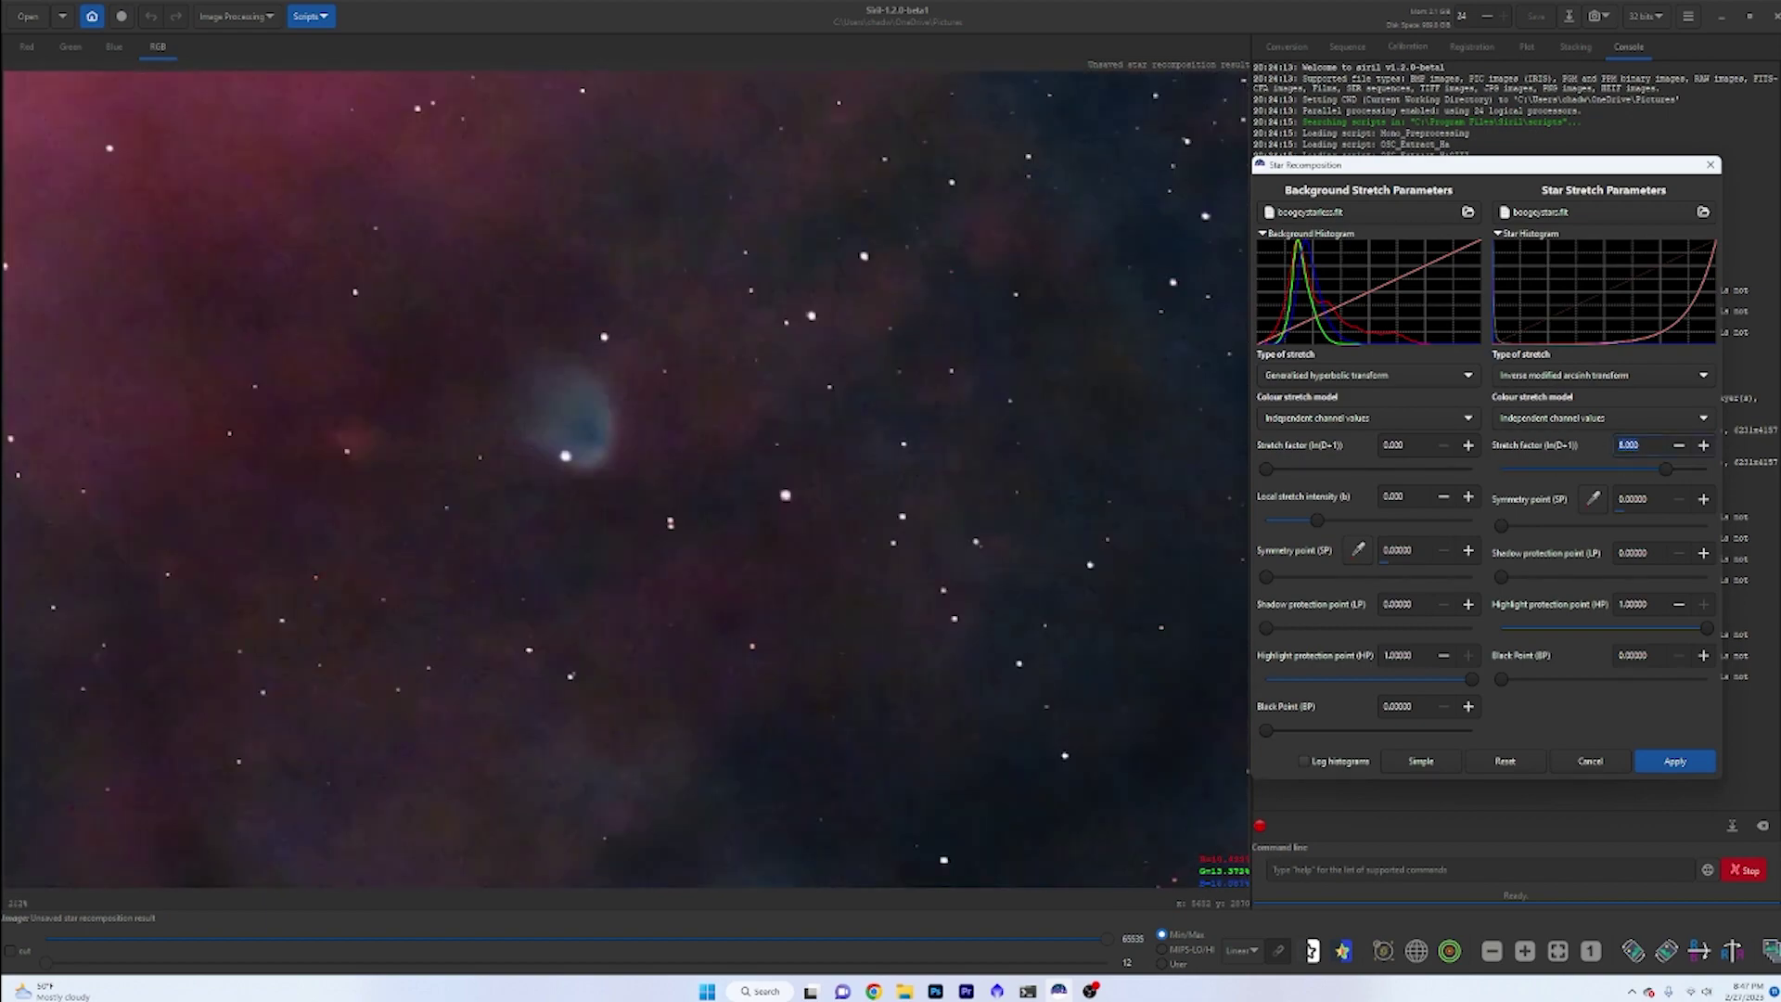
pyautogui.write('4')
pyautogui.press('Return')
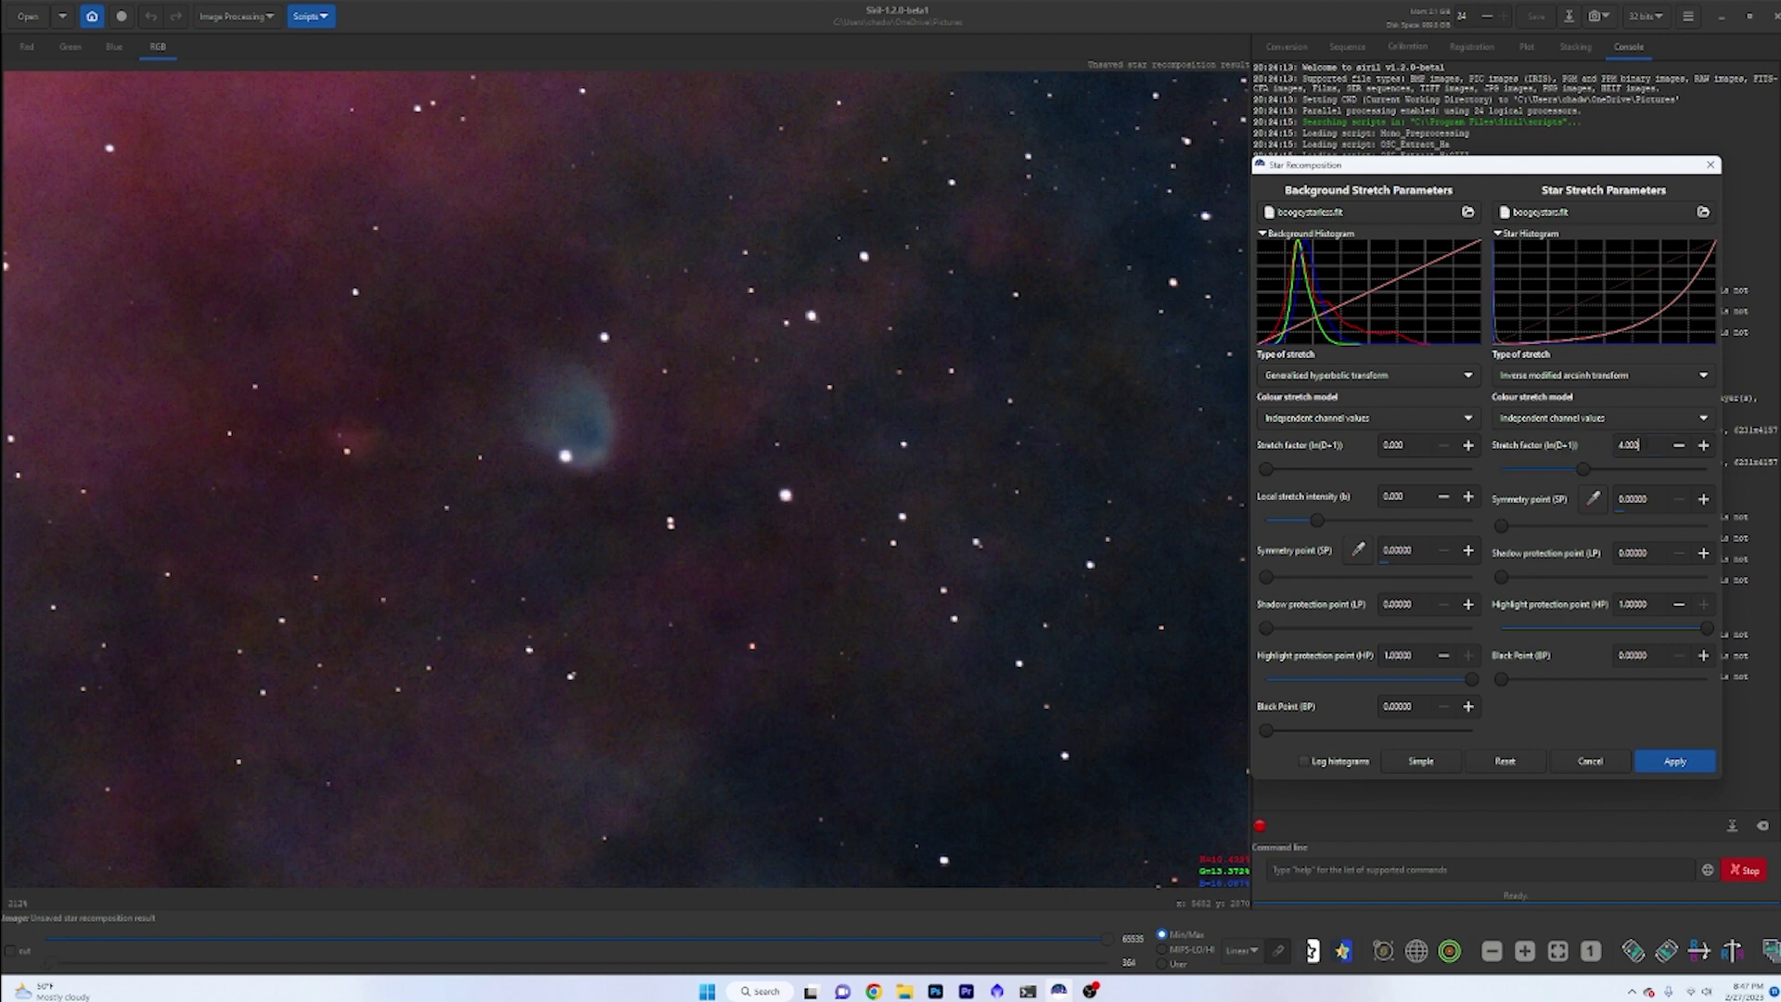
pyautogui.hotkey('shift', 'Tab')
pyautogui.write('2')
pyautogui.press('Return')
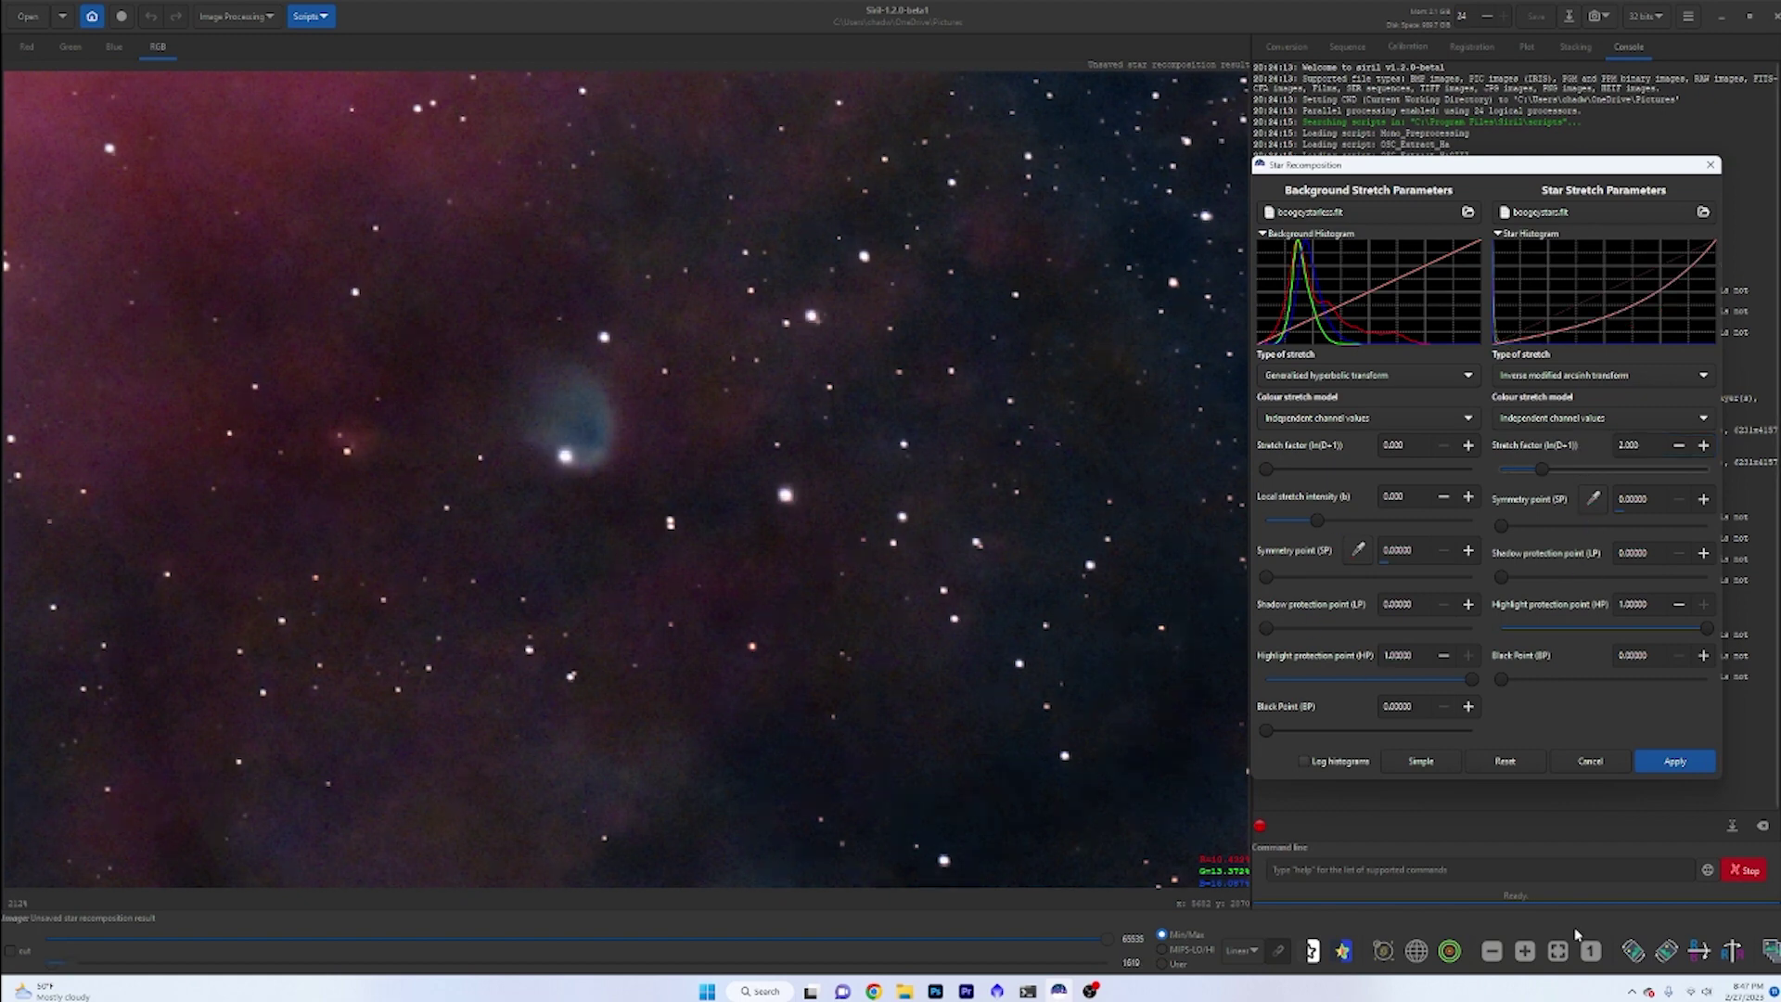
# - Apply the star recomposition, fit the image to the window, and mirror it horizontally
pyautogui.click(1669, 762)
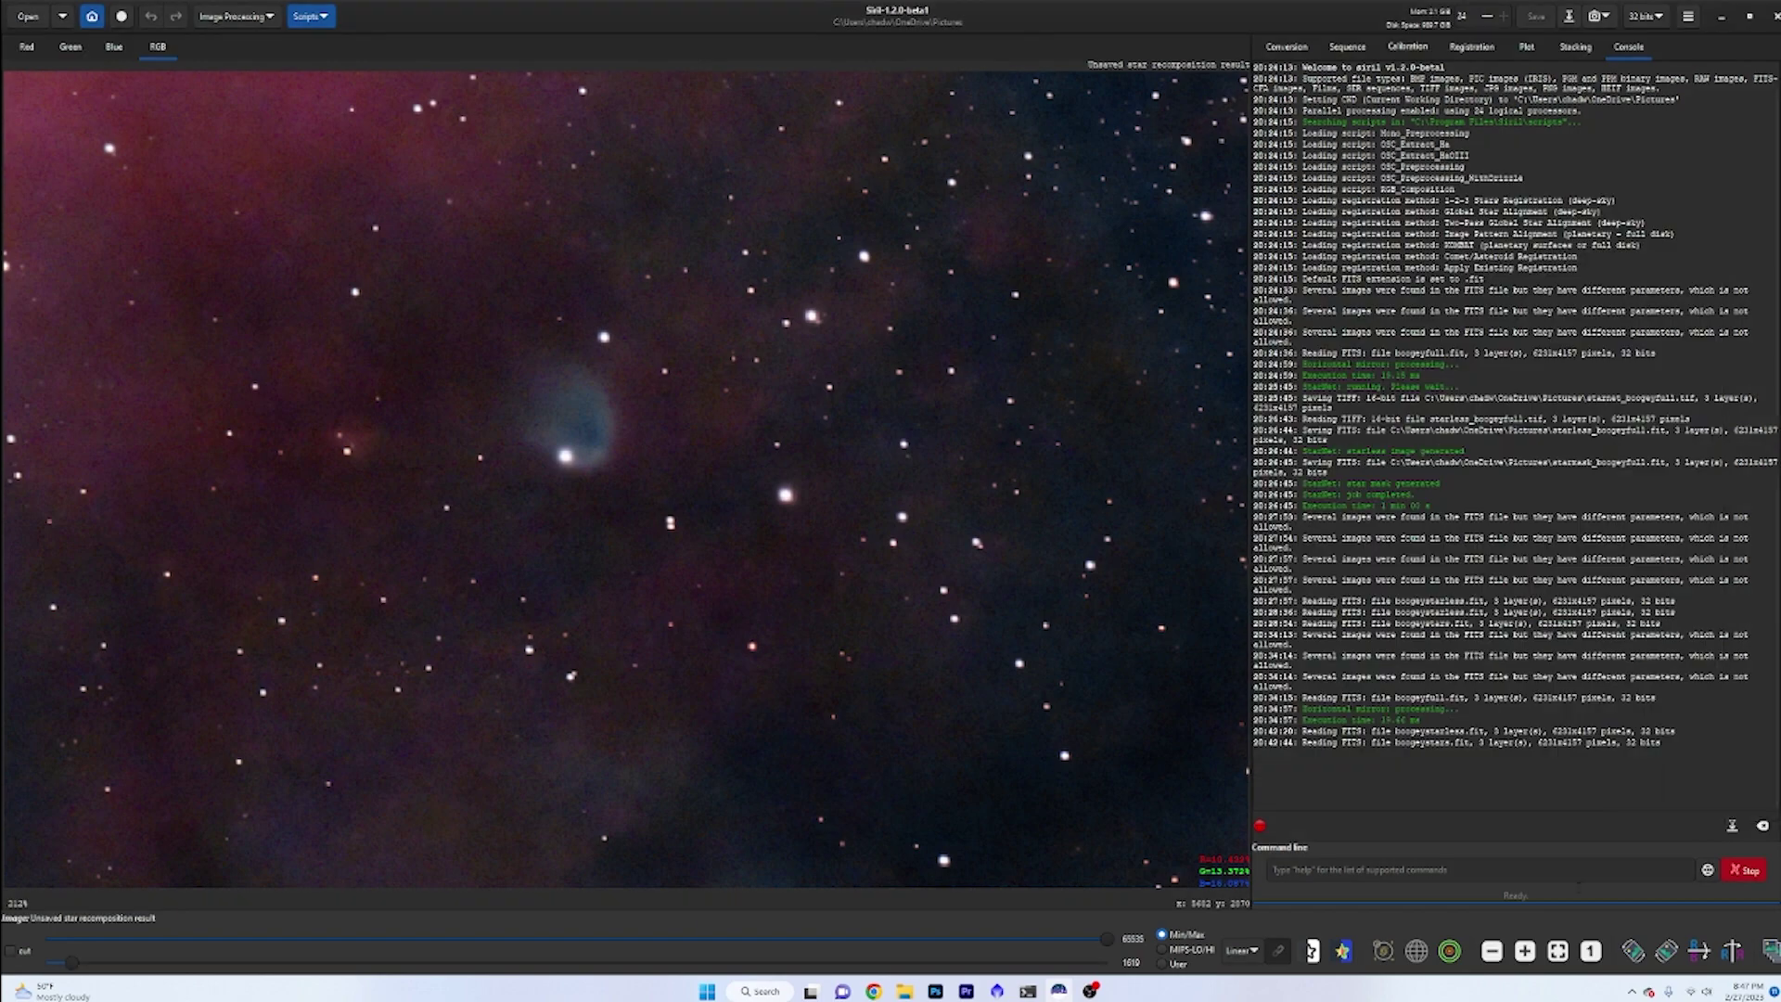
pyautogui.click(1558, 950)
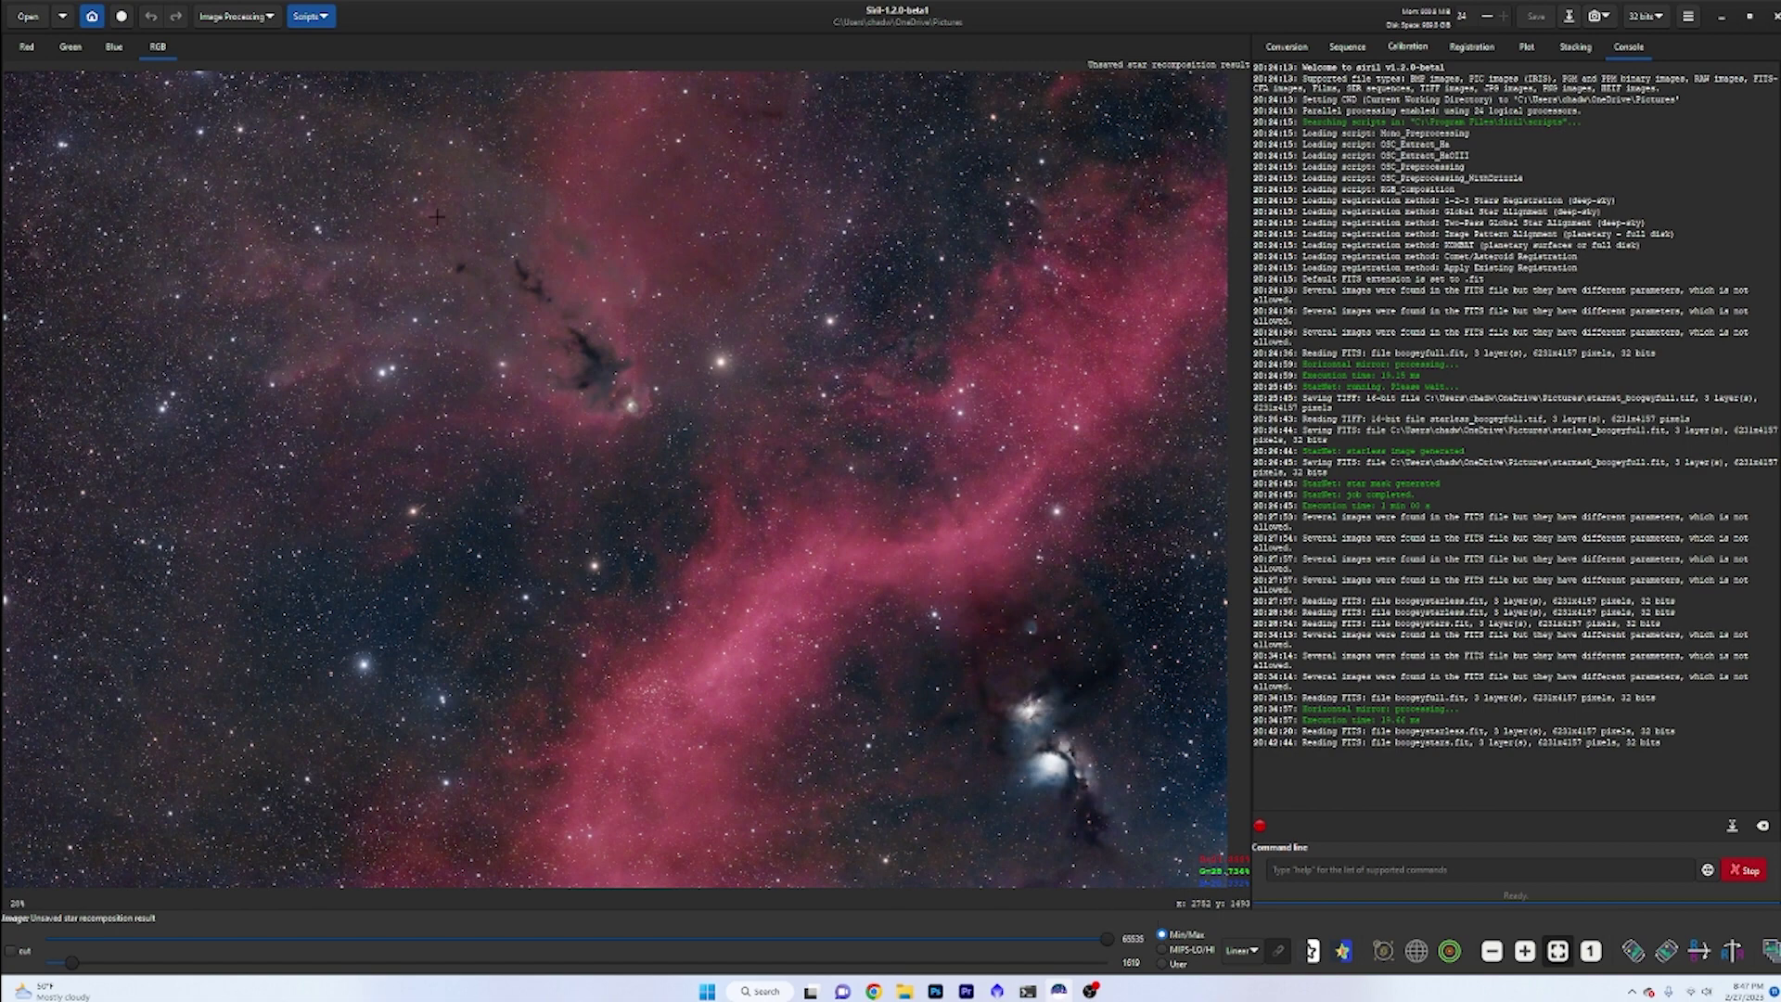
pyautogui.click(255, 16)
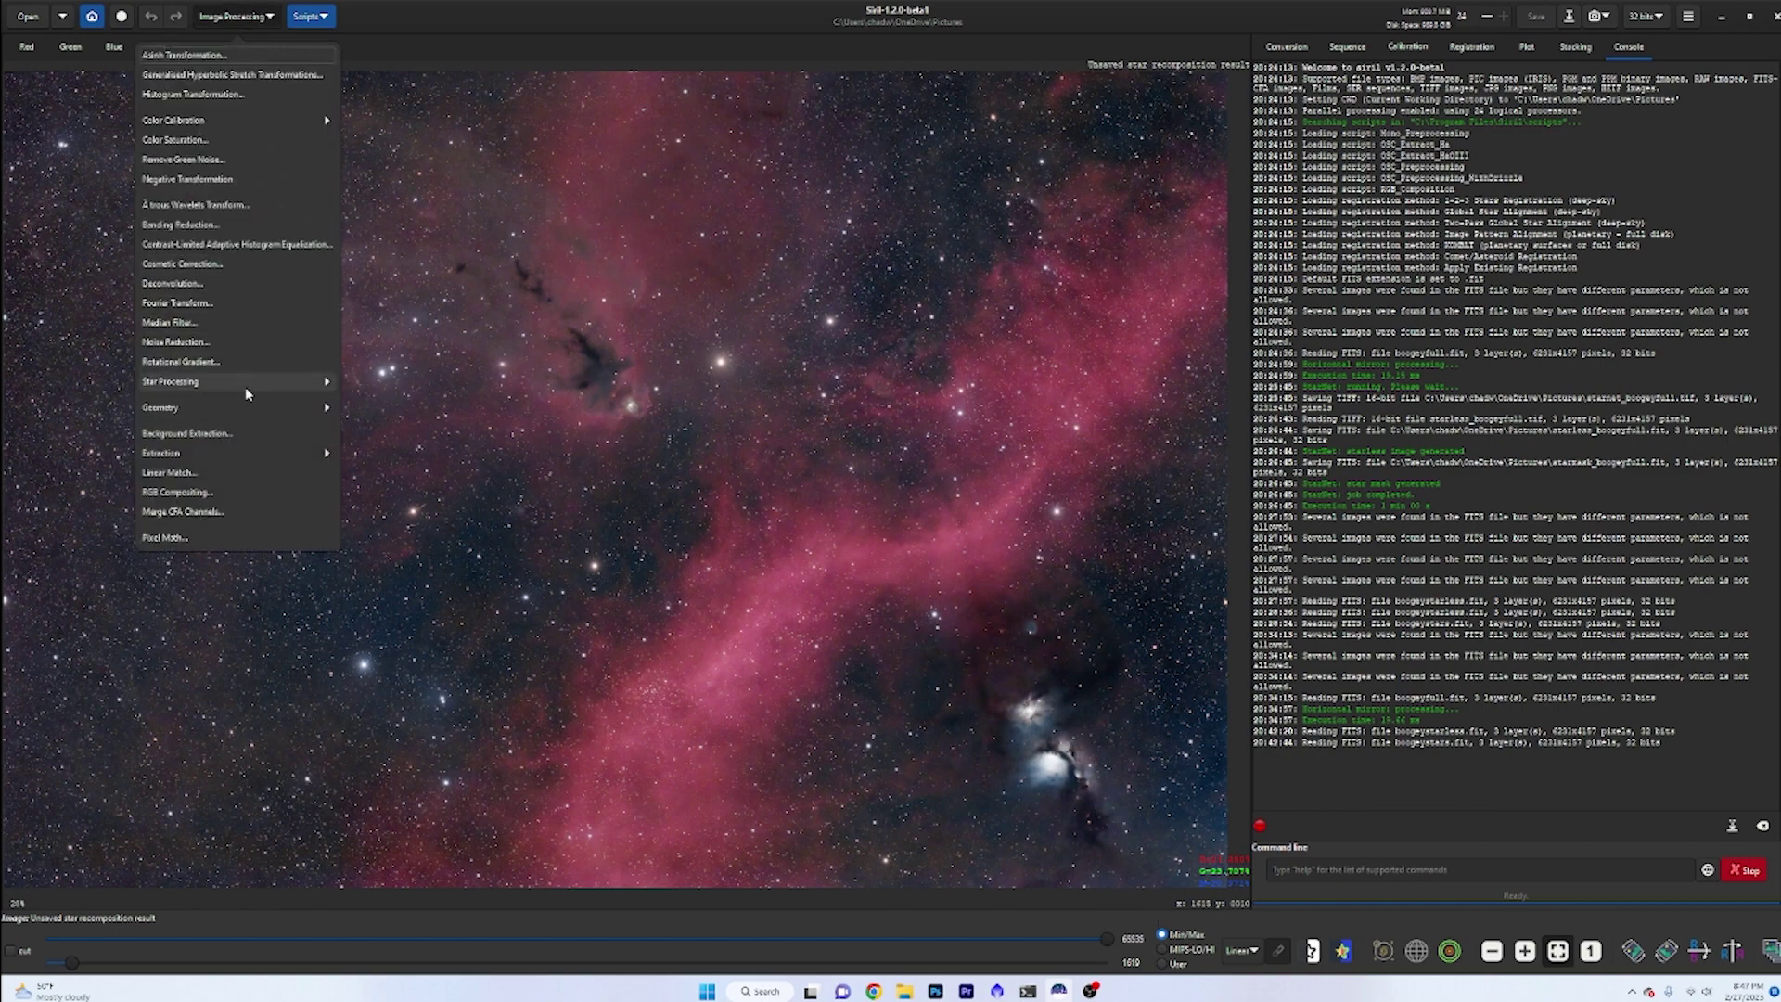
pyautogui.click(312, 359)
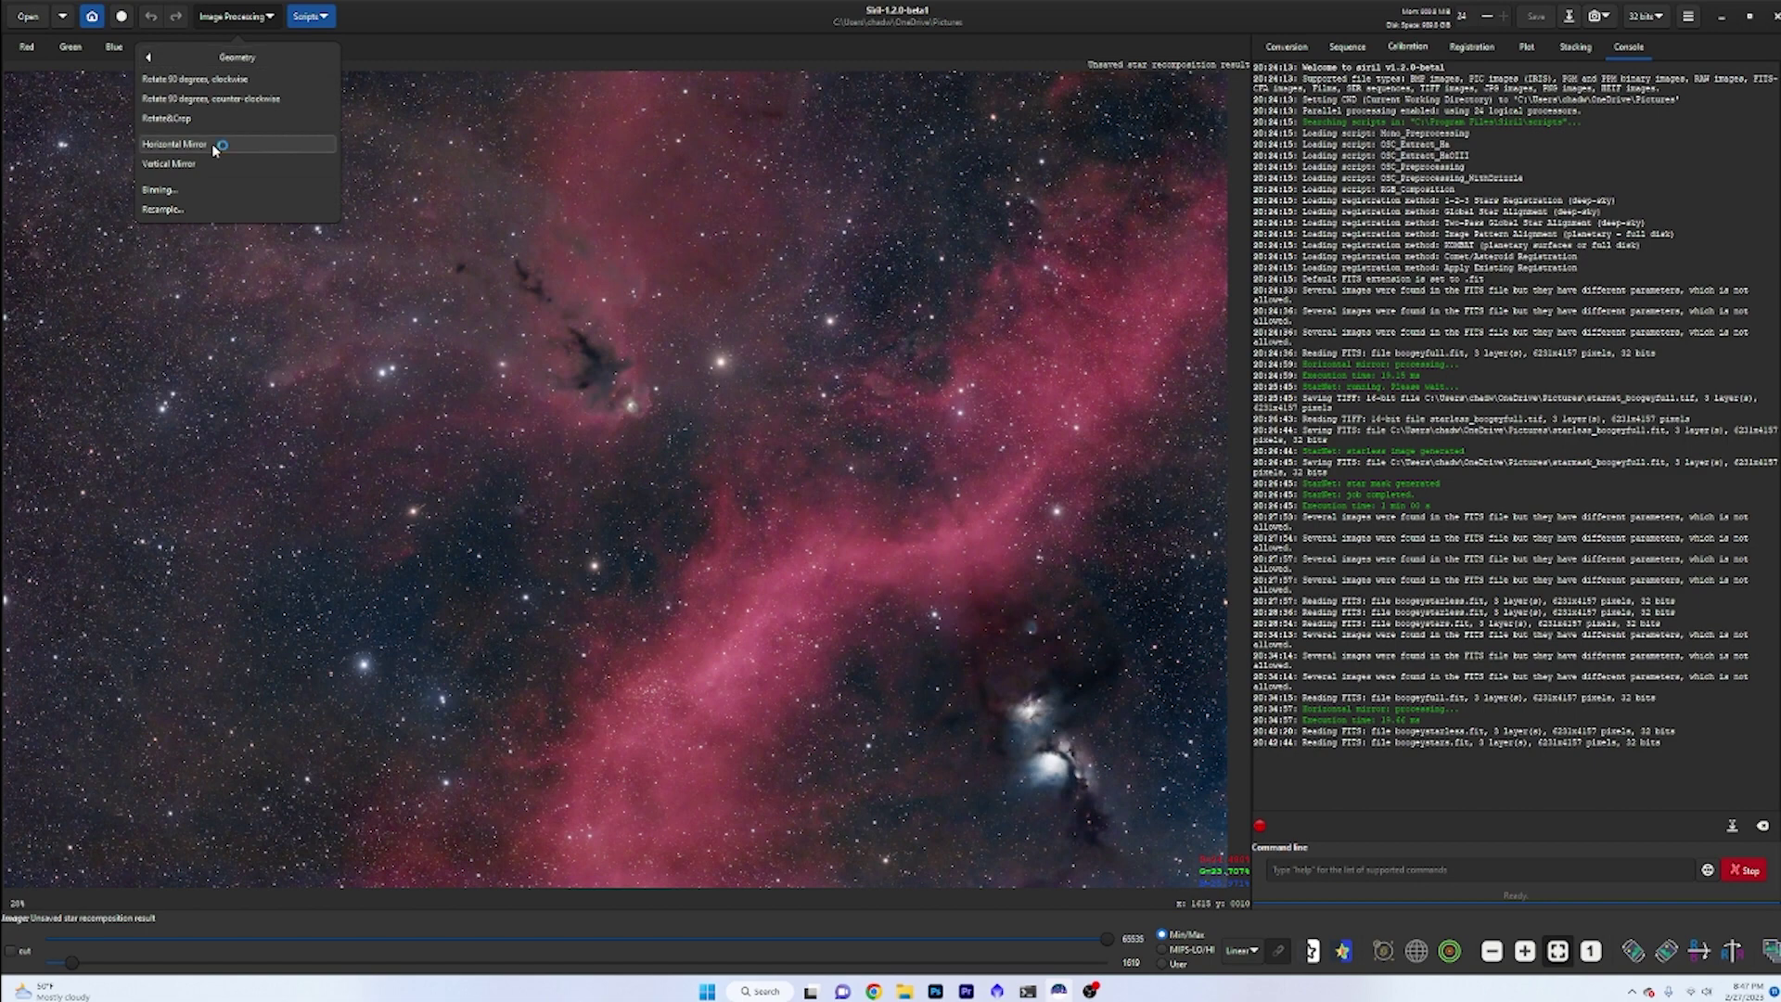
pyautogui.click(252, 167)
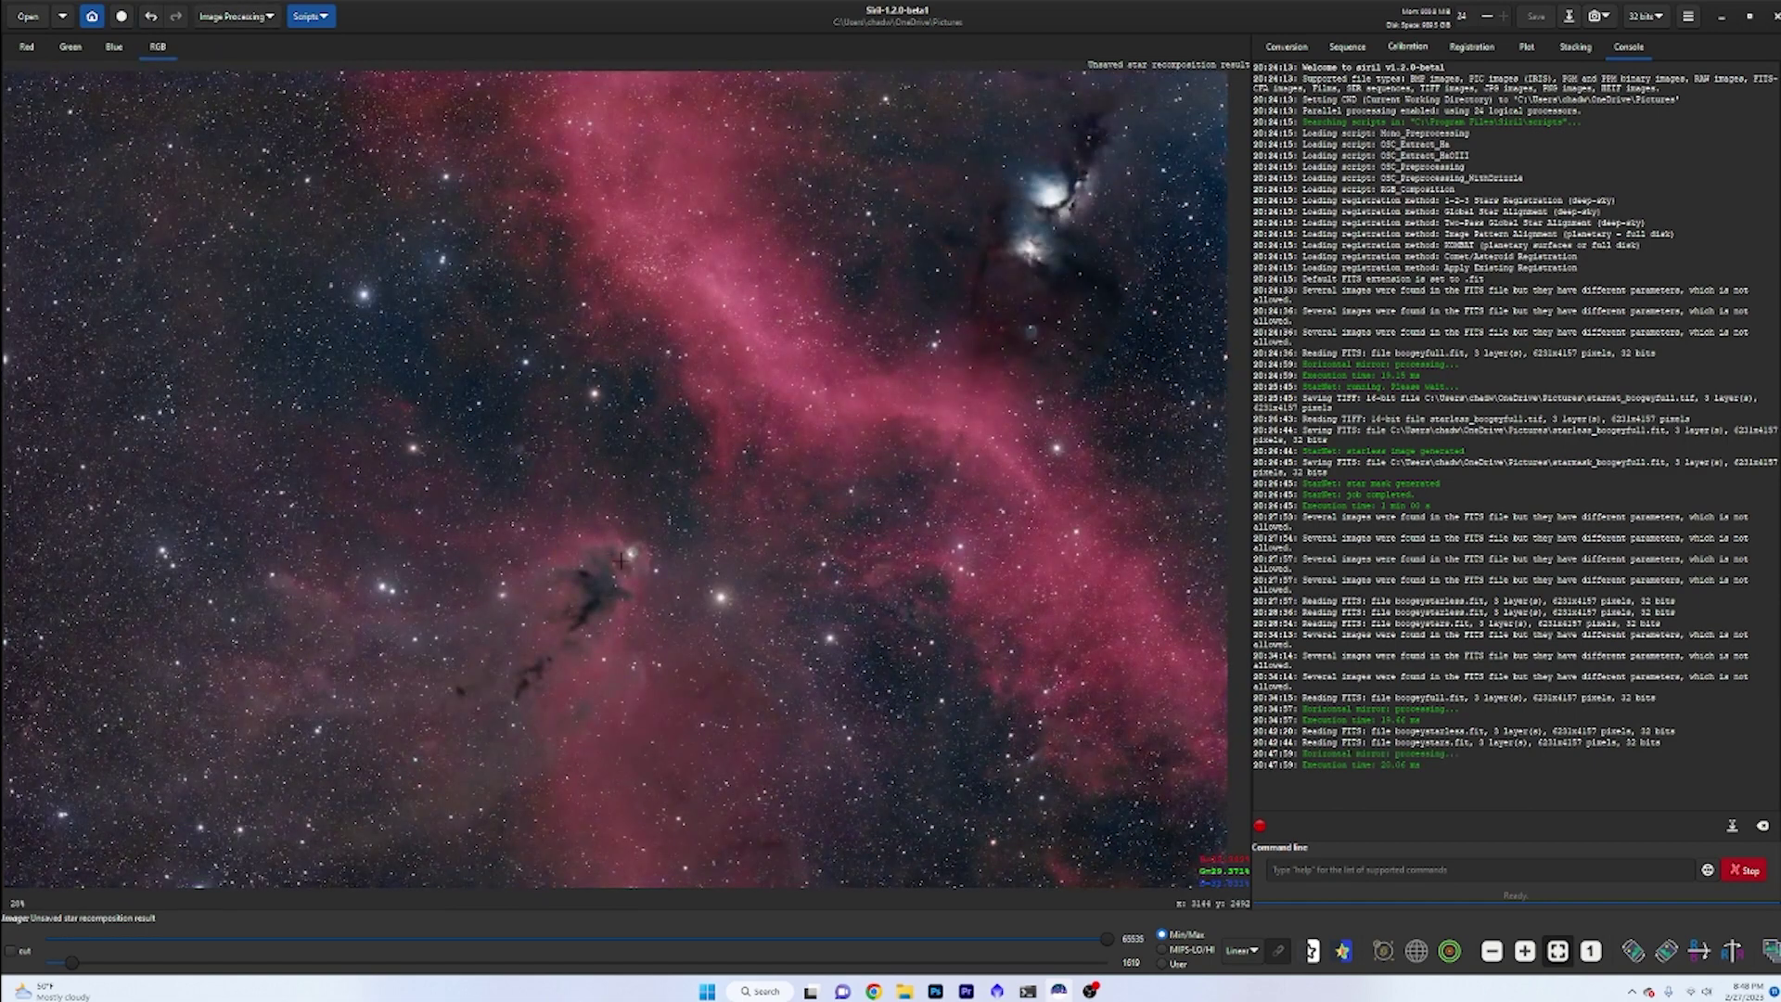